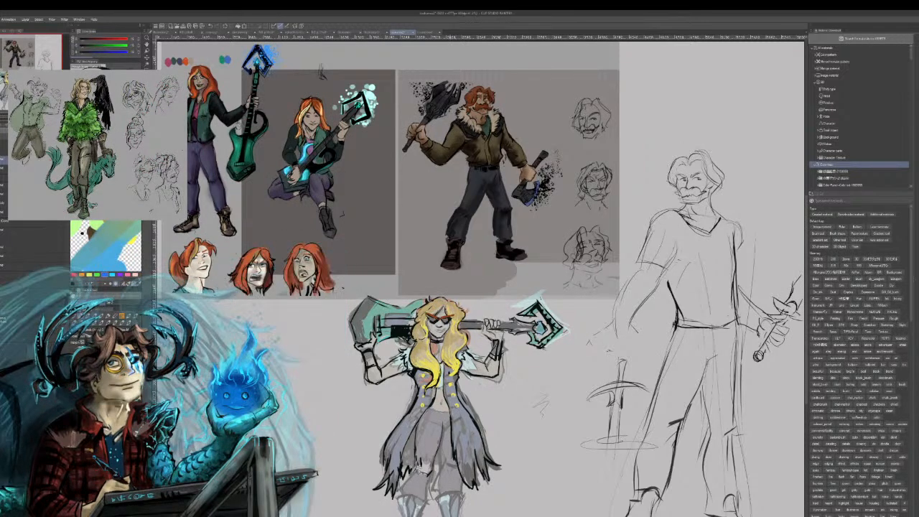
# - Strengthen the rough lines of the mustached man's jaw, chin and the hair beside his neck
pyautogui.moveTo(16, 65); pyautogui.dragTo(46, 62)
pyautogui.click(5, 117)
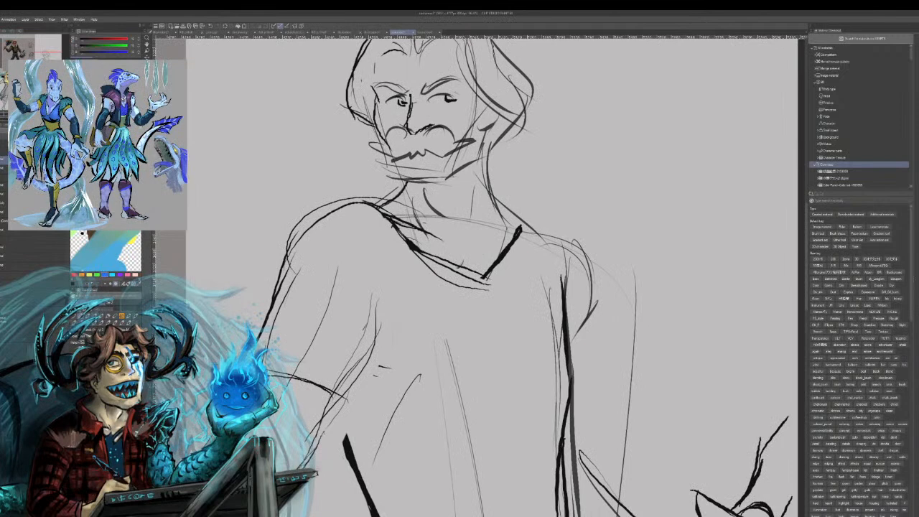
pyautogui.moveTo(395, 161)
pyautogui.mouseDown()
pyautogui.moveTo(393, 180)
pyautogui.moveTo(453, 177)
pyautogui.mouseUp()
pyautogui.moveTo(488, 133); pyautogui.dragTo(477, 167)
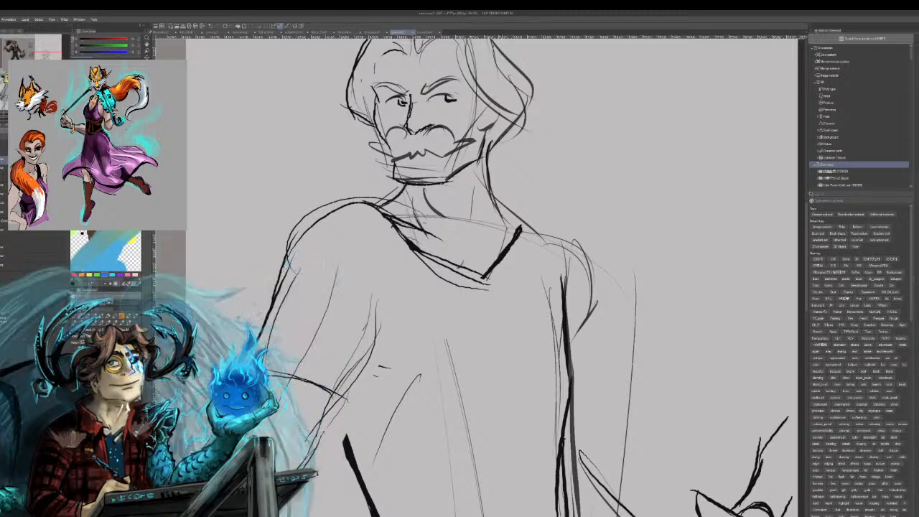
pyautogui.moveTo(496, 145); pyautogui.dragTo(493, 166)
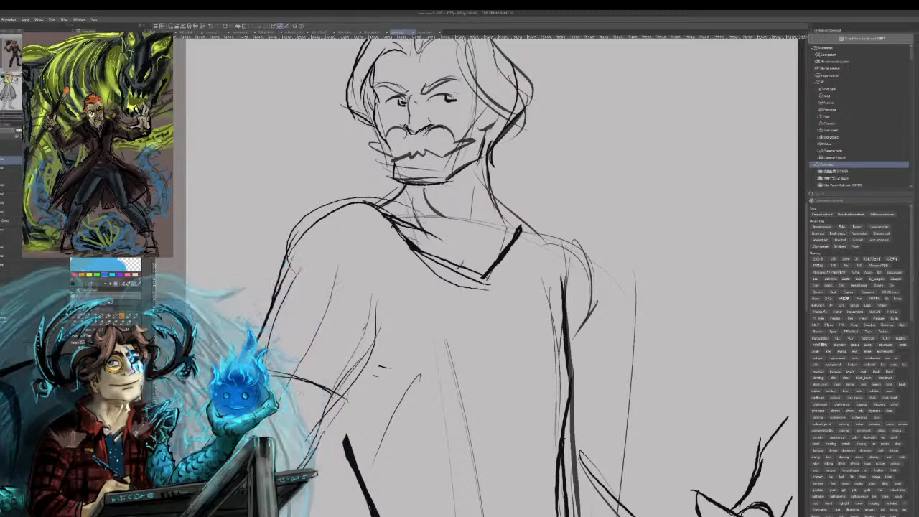
# - Fade the rough sketch and draw clean lines over it for the man's jaw, chin and cheek
pyautogui.click(4, 131)
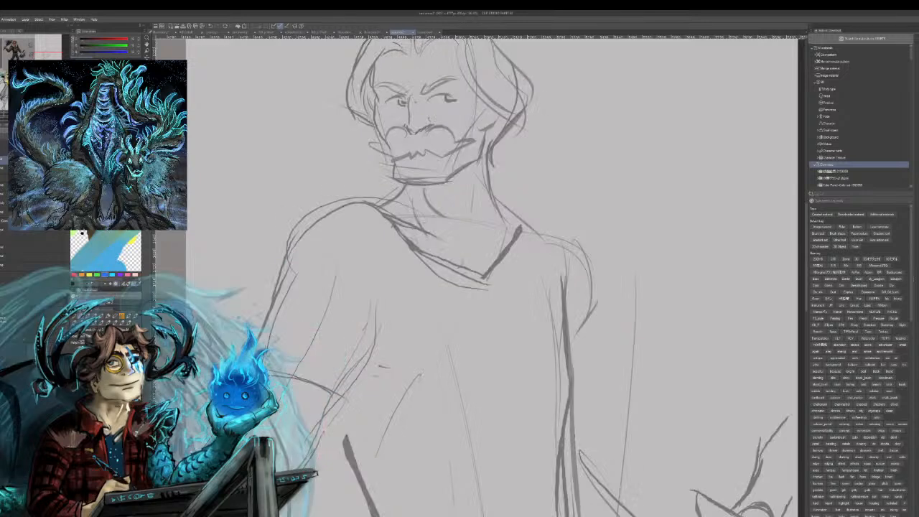
pyautogui.moveTo(420, 374); pyautogui.dragTo(468, 495)
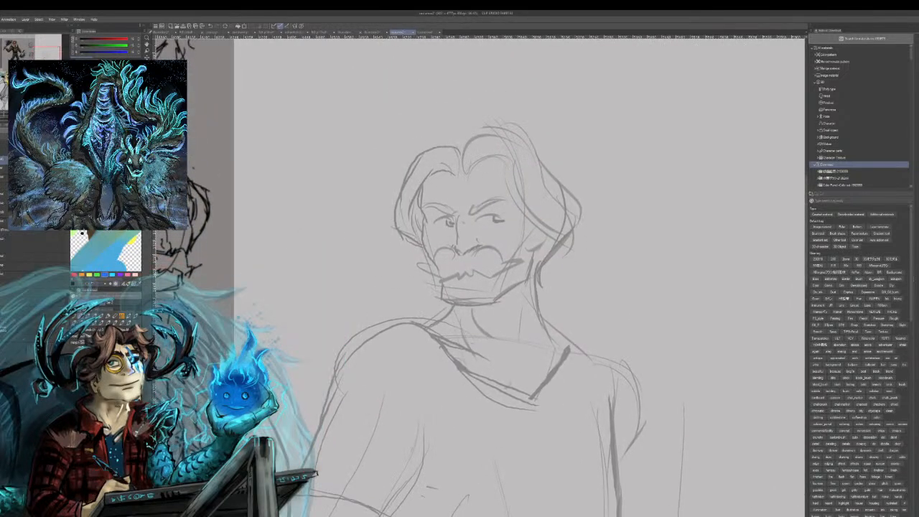
pyautogui.moveTo(532, 249)
pyautogui.mouseDown()
pyautogui.moveTo(518, 285)
pyautogui.moveTo(480, 309)
pyautogui.moveTo(493, 305)
pyautogui.mouseUp()
pyautogui.moveTo(438, 280); pyautogui.dragTo(439, 303)
pyautogui.moveTo(424, 208); pyautogui.dragTo(436, 287)
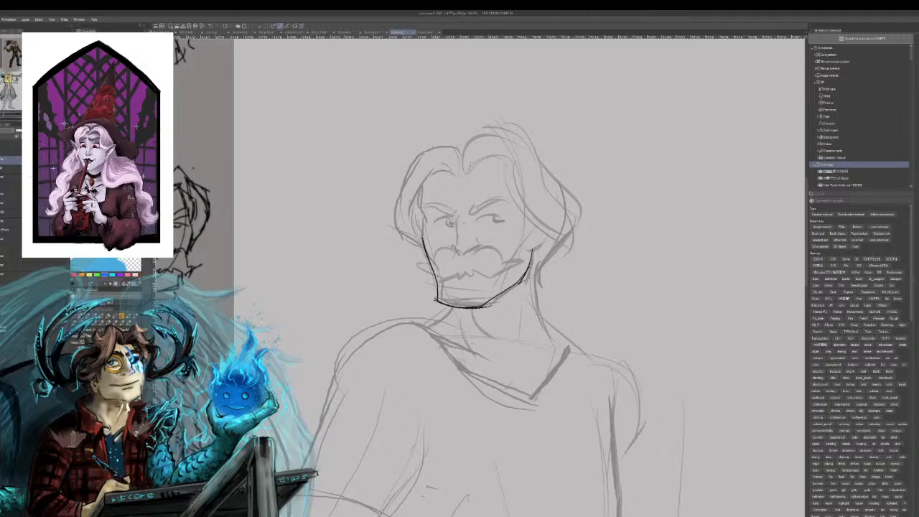
# - Draw the clean outline of the swept-back hair on both sides of the central parting, down to the neck
pyautogui.moveTo(422, 216)
pyautogui.mouseDown()
pyautogui.moveTo(430, 174)
pyautogui.moveTo(418, 215)
pyautogui.mouseUp()
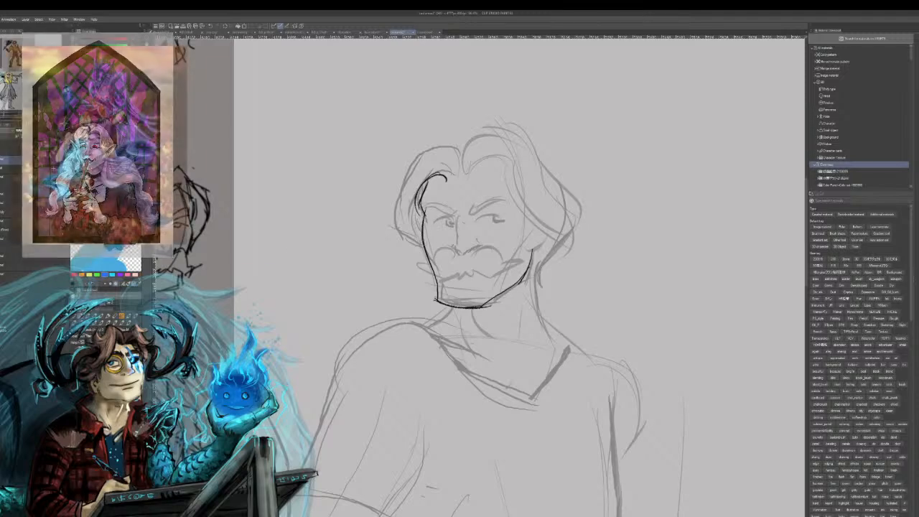
pyautogui.hotkey('ctrl', 'z')
pyautogui.moveTo(423, 238)
pyautogui.mouseDown()
pyautogui.moveTo(410, 209)
pyautogui.moveTo(394, 208)
pyautogui.moveTo(459, 153)
pyautogui.mouseUp()
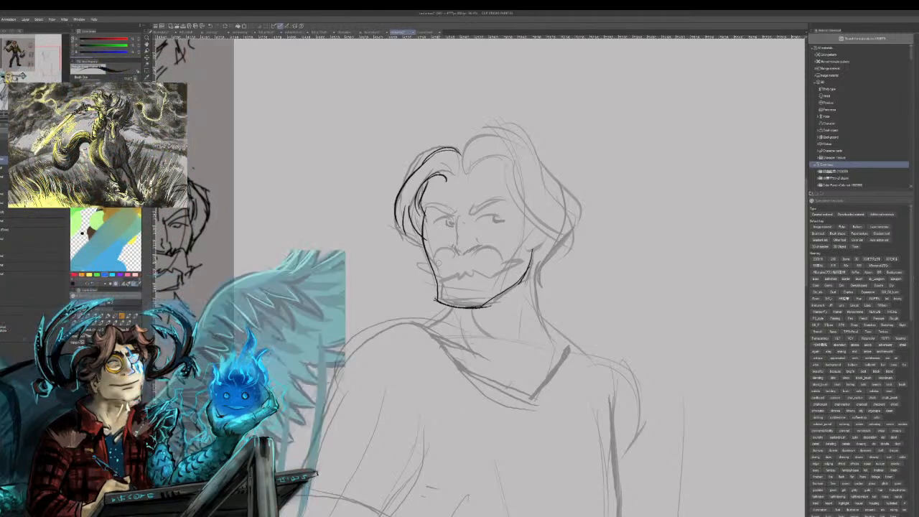
pyautogui.moveTo(459, 174)
pyautogui.mouseDown()
pyautogui.moveTo(507, 142)
pyautogui.moveTo(567, 188)
pyautogui.moveTo(567, 253)
pyautogui.moveTo(547, 285)
pyautogui.mouseUp()
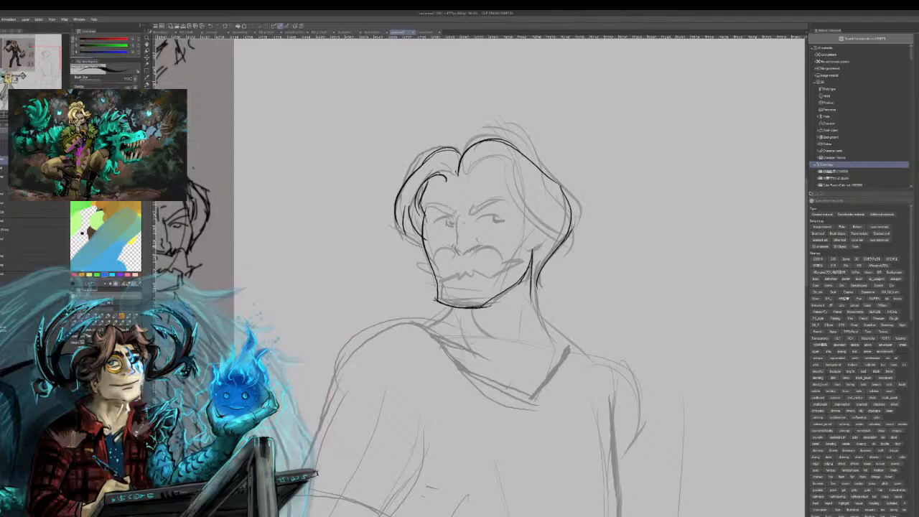
# - Draw the far side of the neck down to the shoulder and add the two collarbone lines
pyautogui.moveTo(536, 283); pyautogui.dragTo(563, 344)
pyautogui.moveTo(539, 314); pyautogui.dragTo(547, 328)
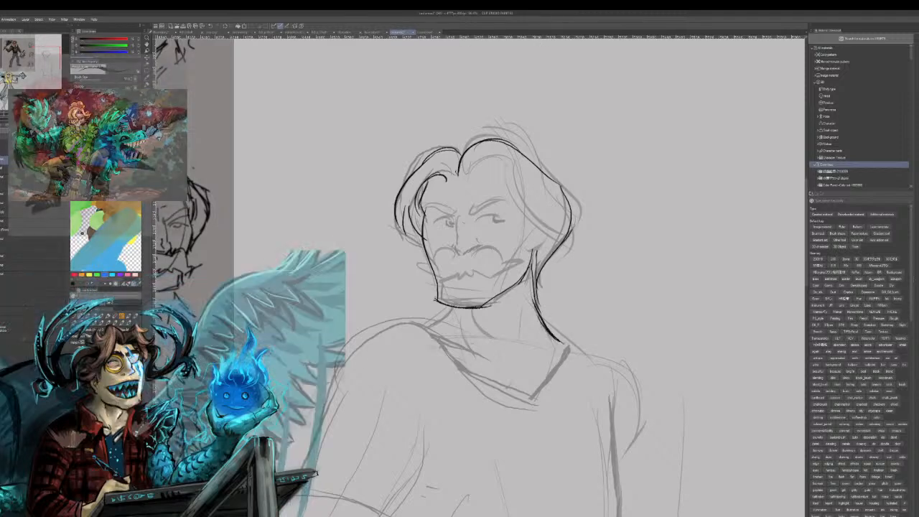
pyautogui.hotkey('ctrl', 'z')
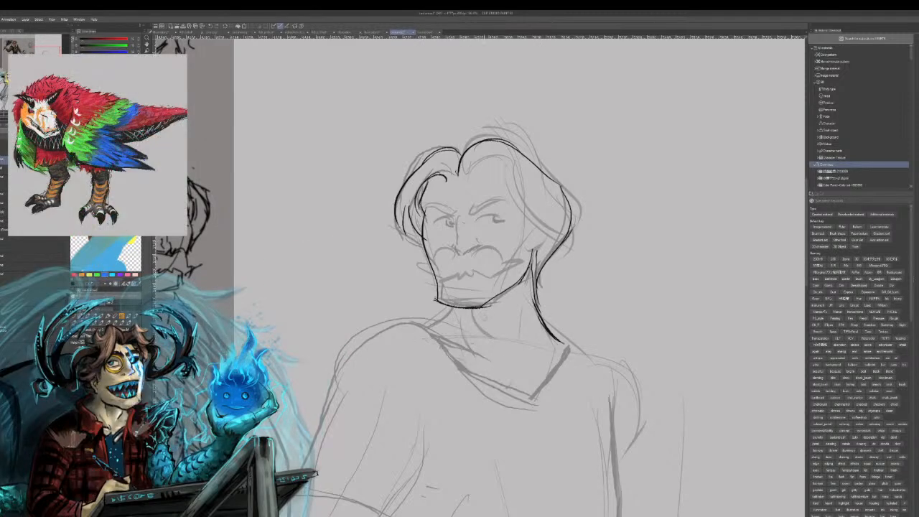
pyautogui.moveTo(433, 339); pyautogui.dragTo(505, 362)
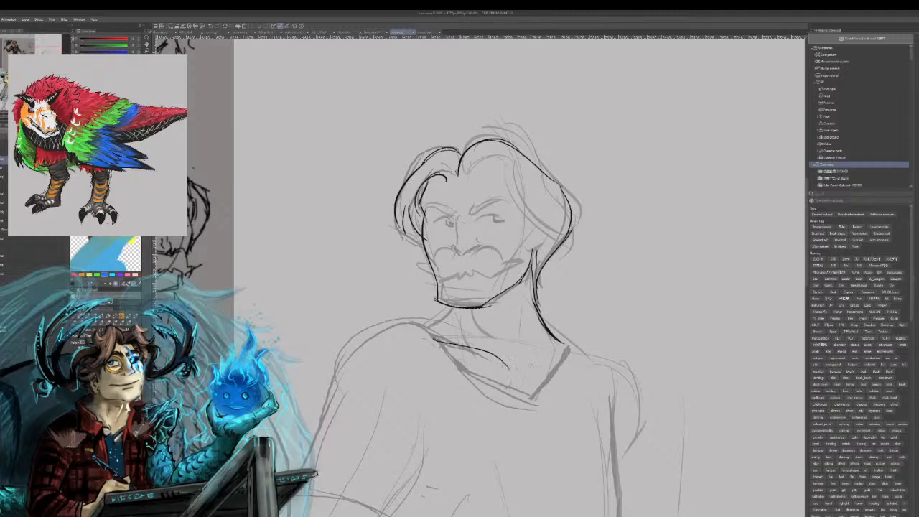
pyautogui.hotkey('ctrl', 'z')
pyautogui.moveTo(517, 355); pyautogui.dragTo(557, 351)
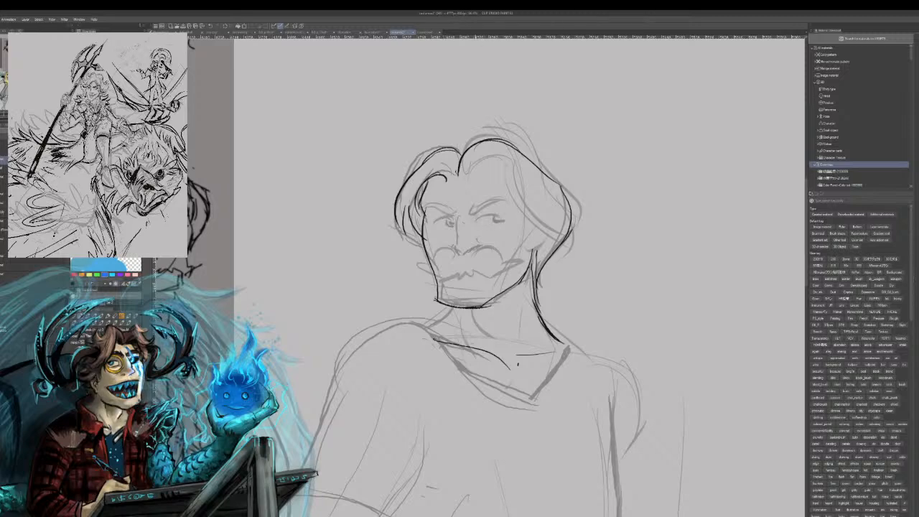
# - Draw the man's eyes with sideways-looking pupils and add frowning eyebrows above them
pyautogui.moveTo(475, 216); pyautogui.dragTo(503, 221)
pyautogui.moveTo(432, 223); pyautogui.dragTo(449, 219)
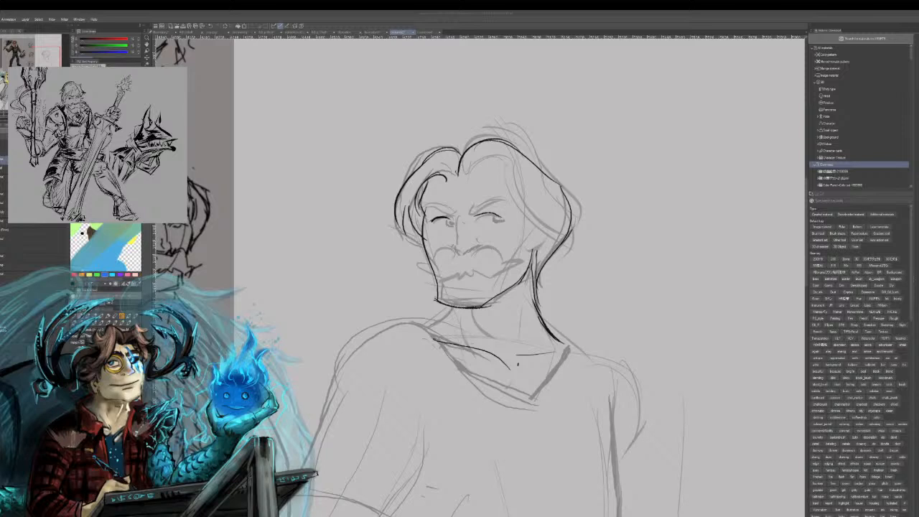
pyautogui.moveTo(492, 217); pyautogui.dragTo(501, 220)
pyautogui.moveTo(444, 219)
pyautogui.mouseDown()
pyautogui.moveTo(451, 224)
pyautogui.moveTo(456, 211)
pyautogui.moveTo(446, 208)
pyautogui.moveTo(507, 196)
pyautogui.mouseUp()
pyautogui.moveTo(486, 219); pyautogui.dragTo(492, 223)
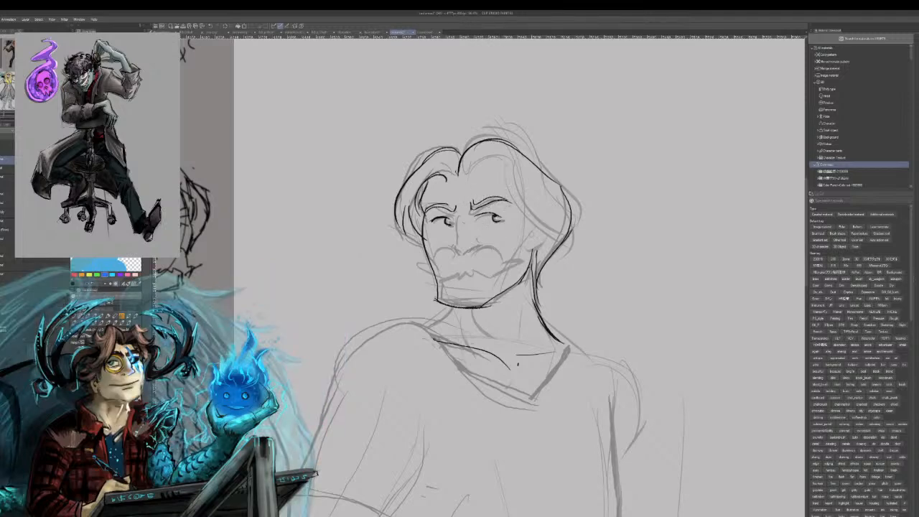
# - Draw the pointed mustache over the sketch and add the bridge and tip of the nose
pyautogui.moveTo(465, 256)
pyautogui.mouseDown()
pyautogui.moveTo(491, 248)
pyautogui.moveTo(497, 265)
pyautogui.moveTo(432, 280)
pyautogui.moveTo(441, 278)
pyautogui.moveTo(419, 265)
pyautogui.mouseUp()
pyautogui.hotkey('ctrl', 'z')
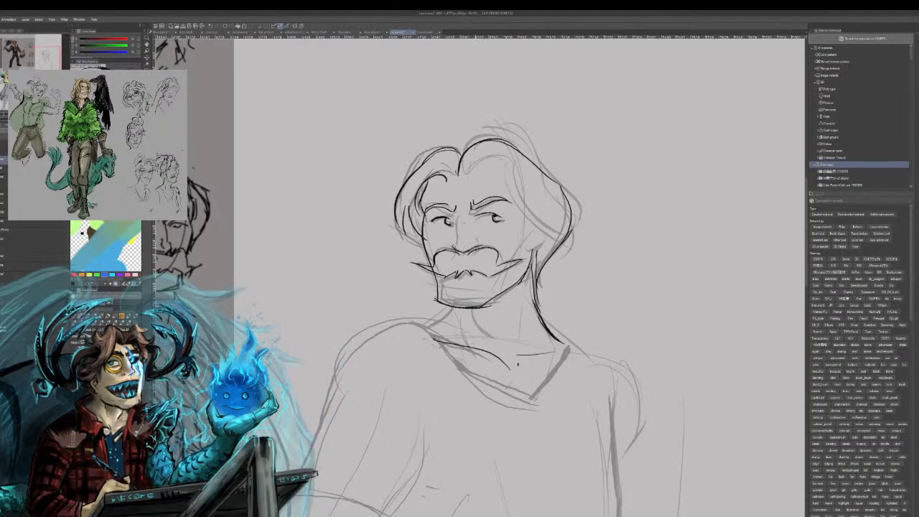
pyautogui.moveTo(456, 219)
pyautogui.mouseDown()
pyautogui.moveTo(458, 240)
pyautogui.moveTo(469, 243)
pyautogui.mouseUp()
# - Draw the near side of the neck and the rounded shoulder with its line running to the chest
pyautogui.moveTo(454, 307)
pyautogui.mouseDown()
pyautogui.moveTo(434, 339)
pyautogui.moveTo(372, 342)
pyautogui.moveTo(357, 355)
pyautogui.mouseUp()
pyautogui.moveTo(396, 328); pyautogui.dragTo(334, 393)
pyautogui.moveTo(396, 332)
pyautogui.mouseDown()
pyautogui.moveTo(424, 328)
pyautogui.moveTo(473, 365)
pyautogui.mouseUp()
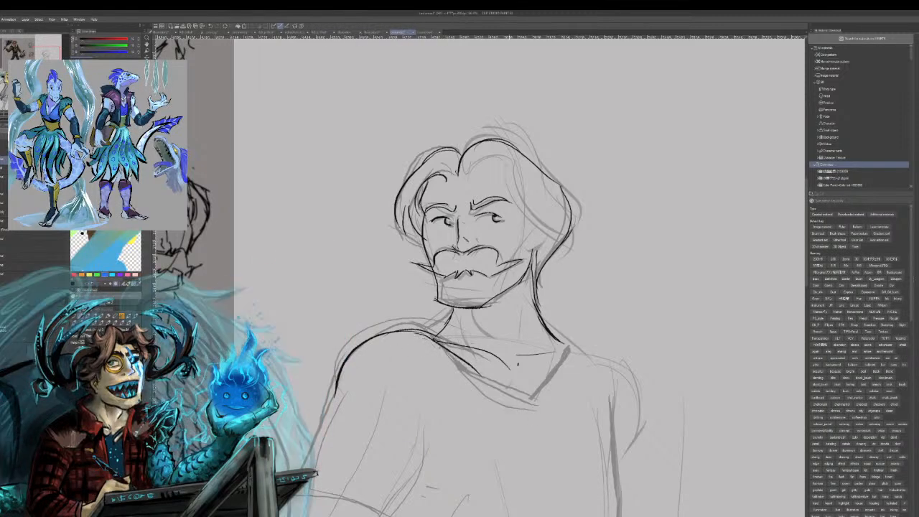
# - Draw a thick jacket opening edge from neck to chest and add fur tufts around both sides of the collar
pyautogui.moveTo(500, 476)
pyautogui.mouseDown()
pyautogui.moveTo(491, 433)
pyautogui.moveTo(428, 320)
pyautogui.mouseUp()
pyautogui.moveTo(453, 359); pyautogui.dragTo(398, 314)
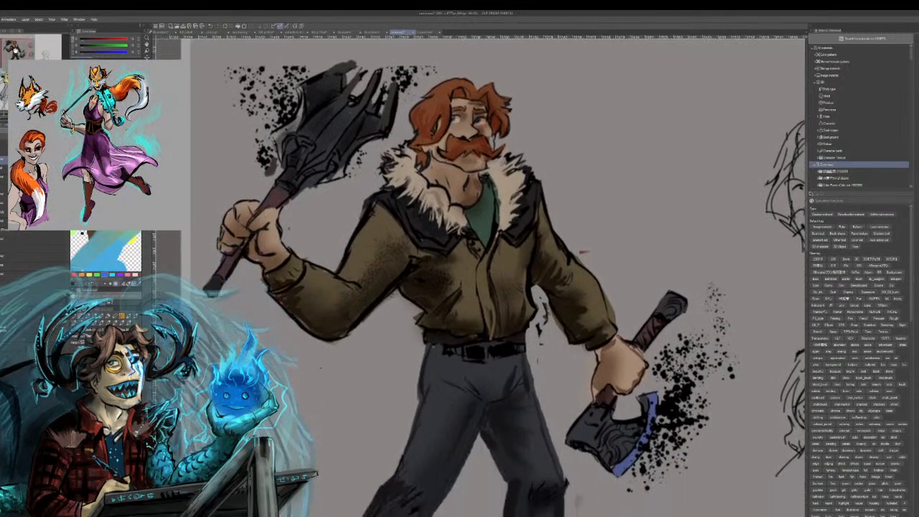
pyautogui.moveTo(17, 51); pyautogui.dragTo(45, 57)
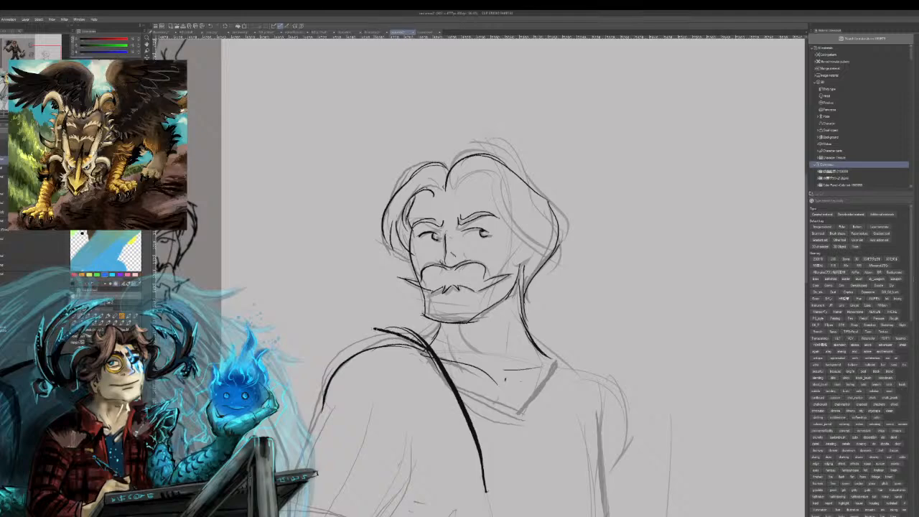
pyautogui.moveTo(431, 355)
pyautogui.mouseDown()
pyautogui.moveTo(382, 341)
pyautogui.moveTo(369, 320)
pyautogui.moveTo(418, 309)
pyautogui.mouseUp()
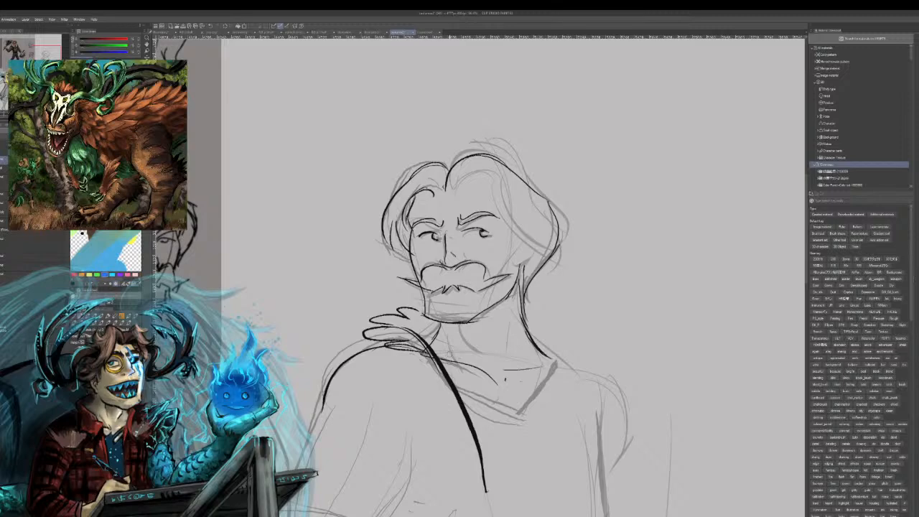
pyautogui.moveTo(529, 317)
pyautogui.mouseDown()
pyautogui.moveTo(542, 338)
pyautogui.moveTo(564, 339)
pyautogui.moveTo(561, 371)
pyautogui.moveTo(546, 385)
pyautogui.moveTo(555, 382)
pyautogui.moveTo(530, 391)
pyautogui.mouseUp()
pyautogui.moveTo(470, 441)
pyautogui.mouseDown()
pyautogui.moveTo(415, 390)
pyautogui.moveTo(445, 383)
pyautogui.moveTo(408, 379)
pyautogui.moveTo(435, 369)
pyautogui.moveTo(400, 366)
pyautogui.moveTo(394, 355)
pyautogui.mouseUp()
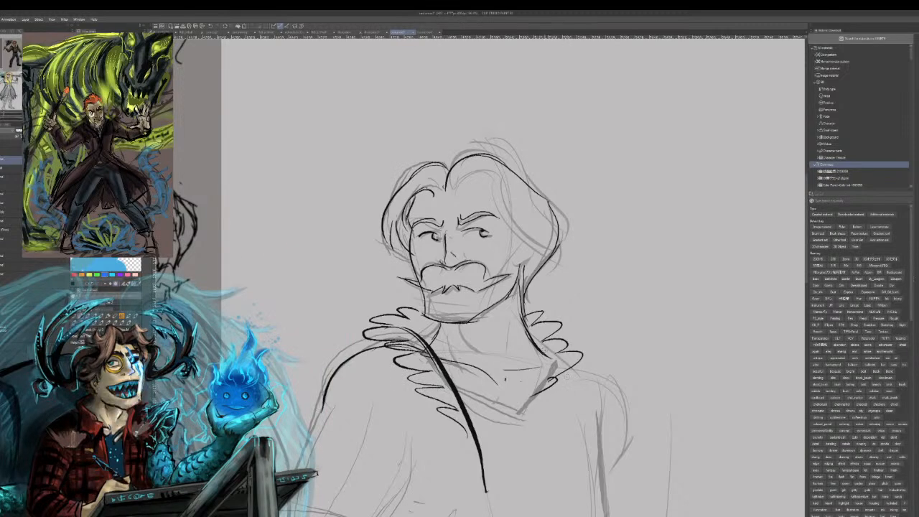
# - Draw the opposite edge of the jacket opening as a curve from the collar down the chest
pyautogui.moveTo(527, 365); pyautogui.dragTo(516, 503)
pyautogui.hotkey('ctrl', 'z')
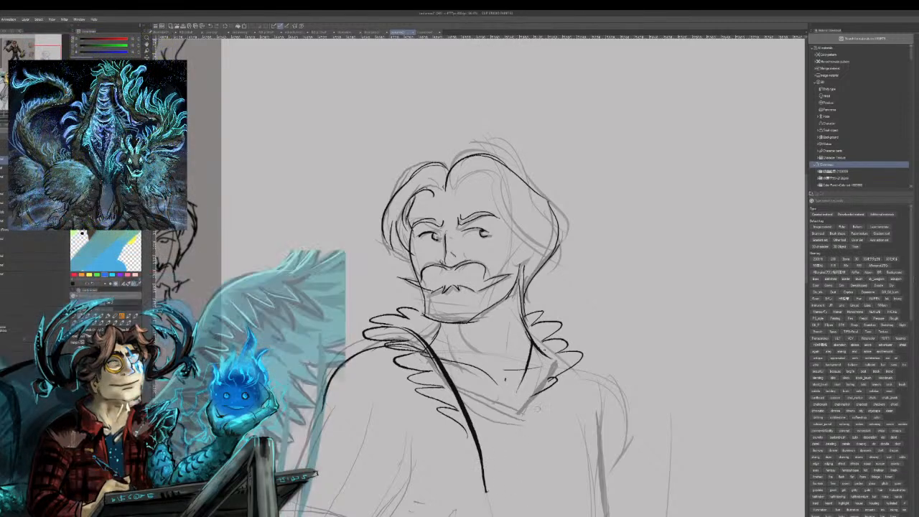
pyautogui.moveTo(540, 346)
pyautogui.mouseDown()
pyautogui.moveTo(513, 511)
pyautogui.moveTo(509, 504)
pyautogui.mouseUp()
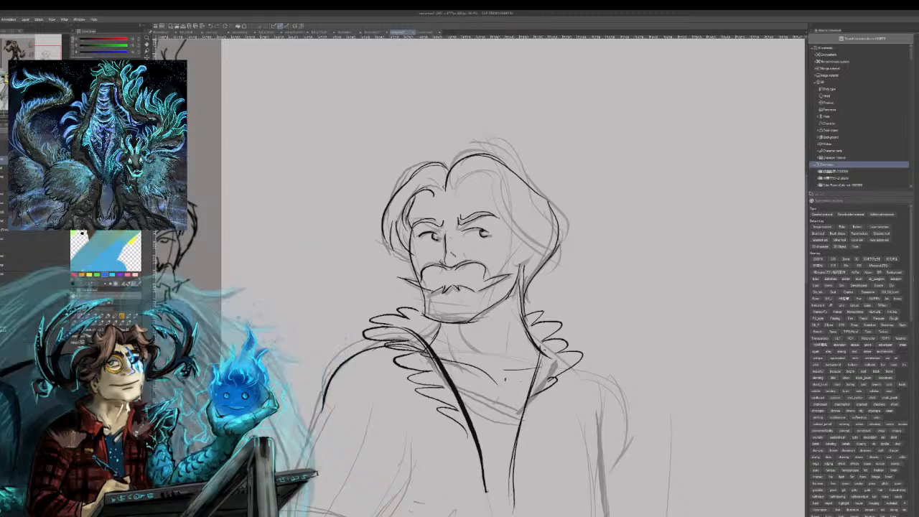
# - Draw the inner hair lock curving from the parting across the forehead to the temple
pyautogui.moveTo(502, 431); pyautogui.dragTo(490, 335)
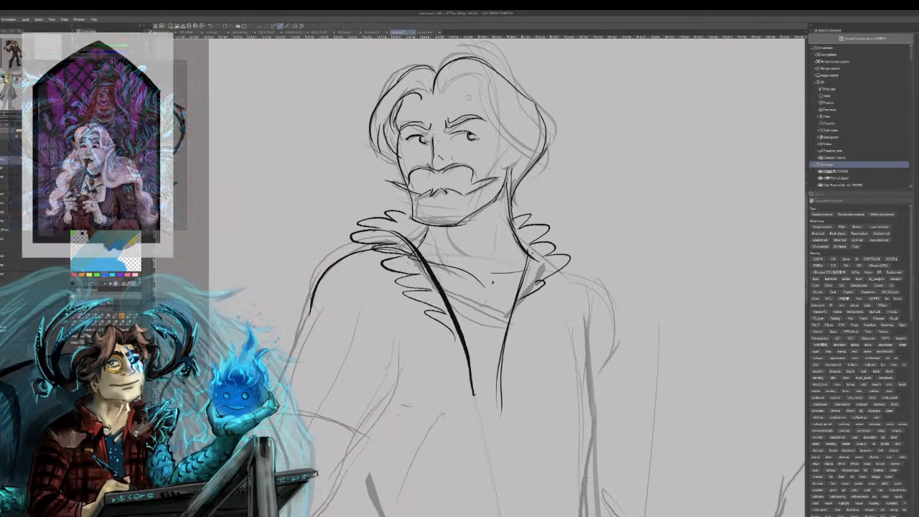
pyautogui.moveTo(436, 92)
pyautogui.mouseDown()
pyautogui.moveTo(470, 74)
pyautogui.moveTo(504, 117)
pyautogui.moveTo(485, 121)
pyautogui.moveTo(511, 158)
pyautogui.moveTo(532, 160)
pyautogui.mouseUp()
pyautogui.hotkey('ctrl', 'z')
pyautogui.hotkey('ctrl', 'z')
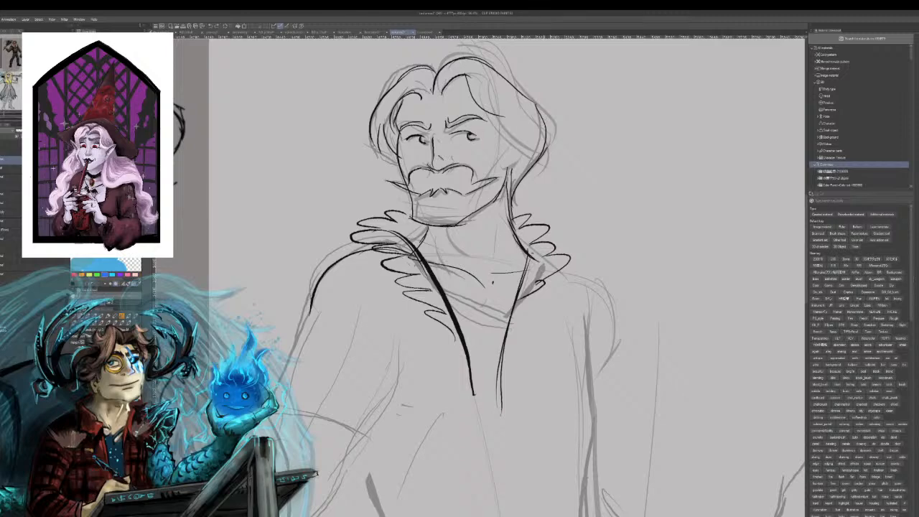
pyautogui.moveTo(477, 111); pyautogui.dragTo(536, 146)
pyautogui.hotkey('ctrl', 'z')
pyautogui.moveTo(483, 113)
pyautogui.mouseDown()
pyautogui.moveTo(526, 138)
pyautogui.moveTo(530, 158)
pyautogui.mouseUp()
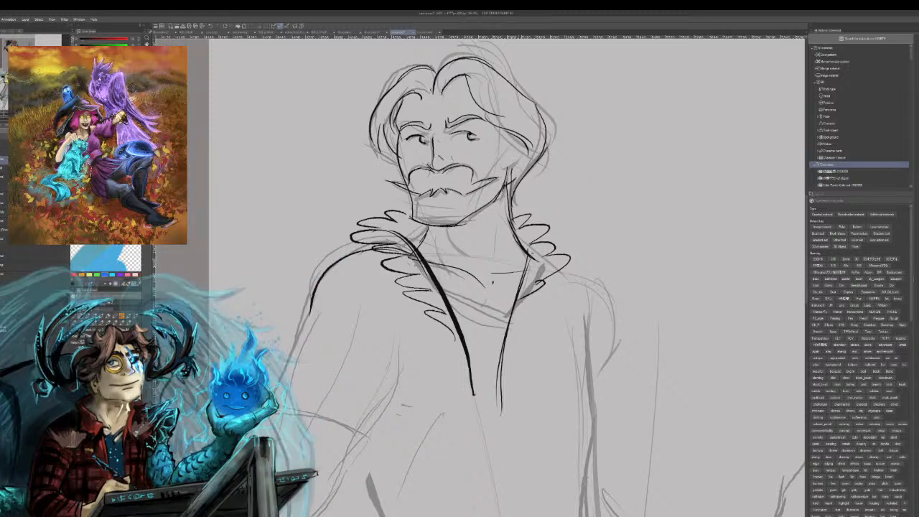
# - Add swept hair strands from the temple over the ear and thicken the outline at the back of the hair
pyautogui.moveTo(528, 153); pyautogui.dragTo(513, 173)
pyautogui.moveTo(497, 127); pyautogui.dragTo(528, 153)
pyautogui.hotkey('ctrl', 'z')
pyautogui.moveTo(495, 127)
pyautogui.mouseDown()
pyautogui.moveTo(528, 145)
pyautogui.moveTo(527, 171)
pyautogui.mouseUp()
pyautogui.moveTo(536, 105); pyautogui.dragTo(542, 154)
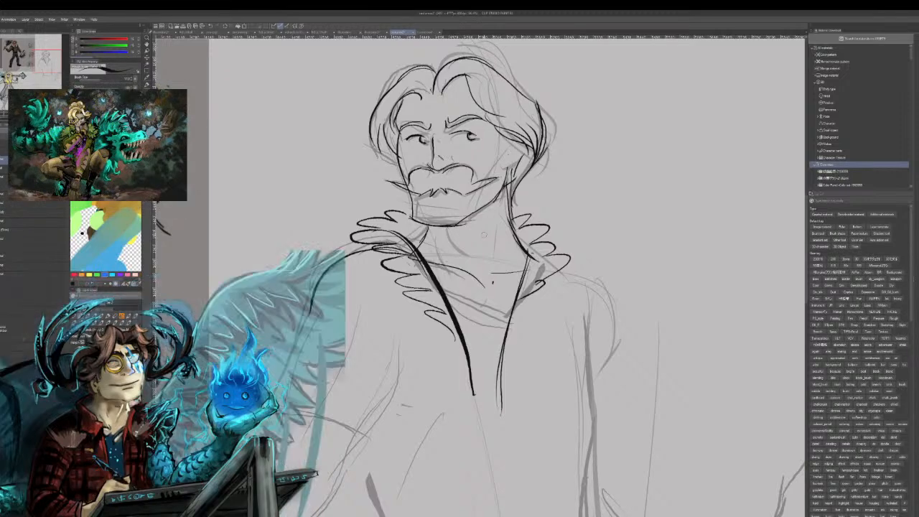
# - Draw the visible ear below the swept hair and add the muscle lines on the neck
pyautogui.moveTo(524, 148); pyautogui.dragTo(507, 176)
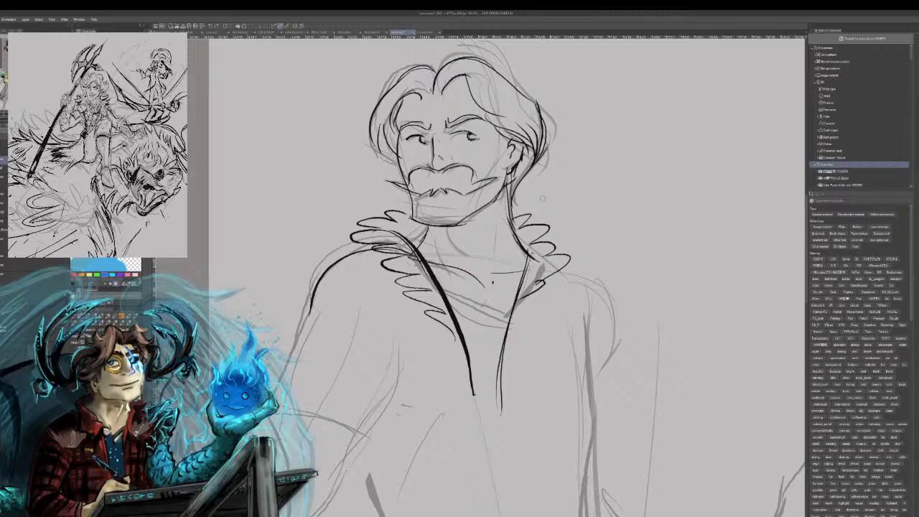
pyautogui.moveTo(485, 207); pyautogui.dragTo(454, 225)
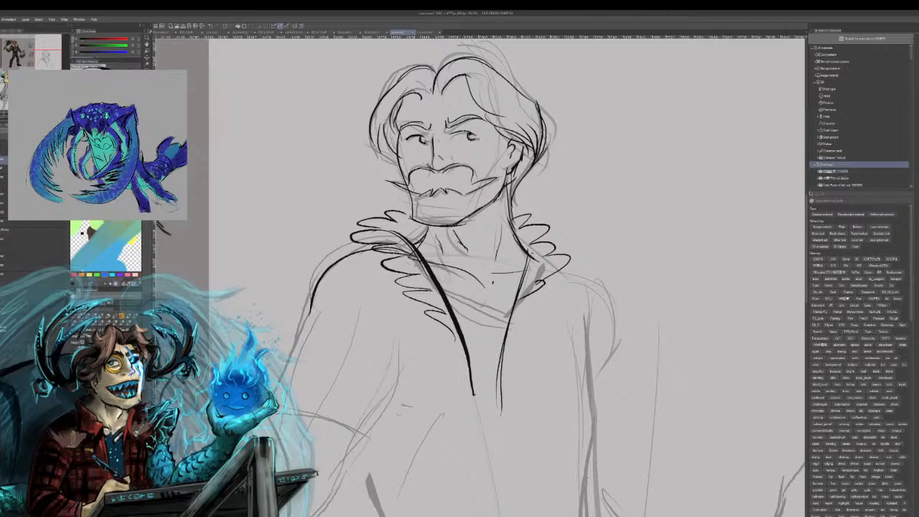
# - Draw the short sleeve below the finished shoulder, with its inner edge, curved hem and outer edge
pyautogui.moveTo(474, 287)
pyautogui.mouseDown()
pyautogui.moveTo(509, 215)
pyautogui.moveTo(517, 234)
pyautogui.moveTo(486, 240)
pyautogui.mouseUp()
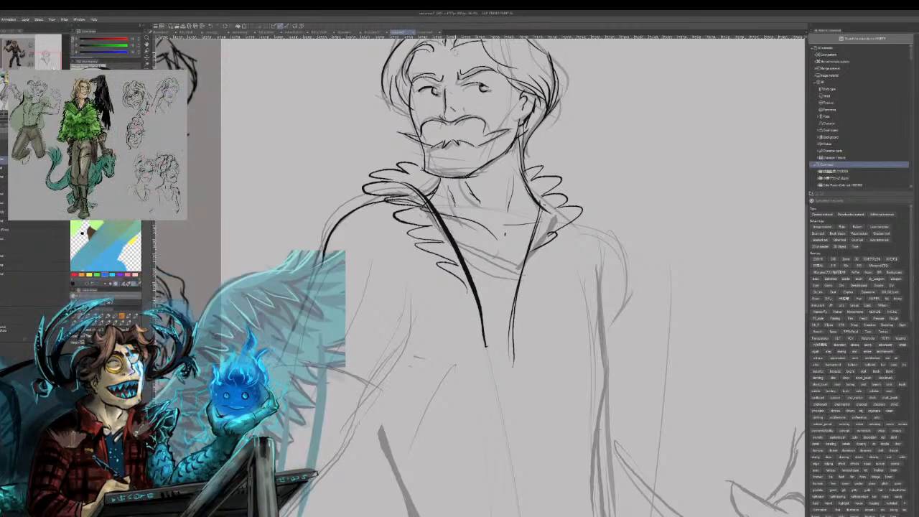
pyautogui.moveTo(41, 64); pyautogui.dragTo(41, 58)
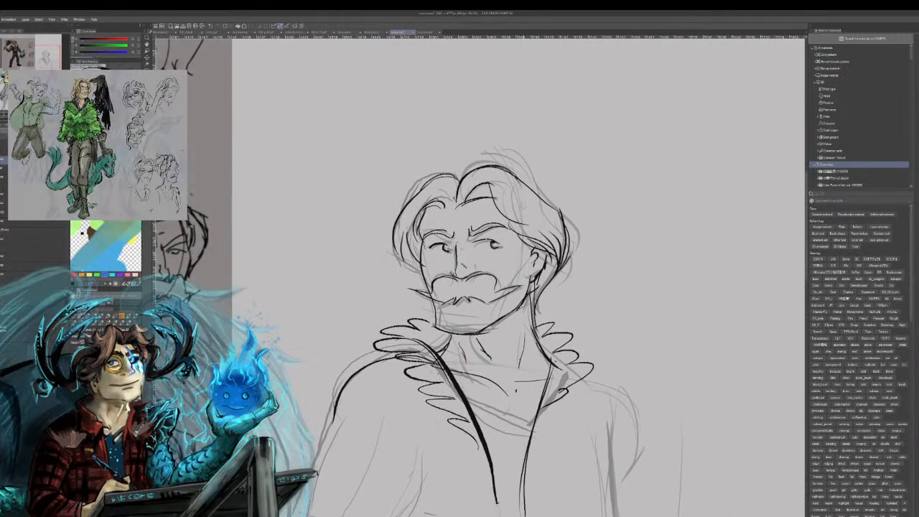
pyautogui.moveTo(497, 373); pyautogui.dragTo(485, 144)
pyautogui.moveTo(410, 247); pyautogui.dragTo(369, 329)
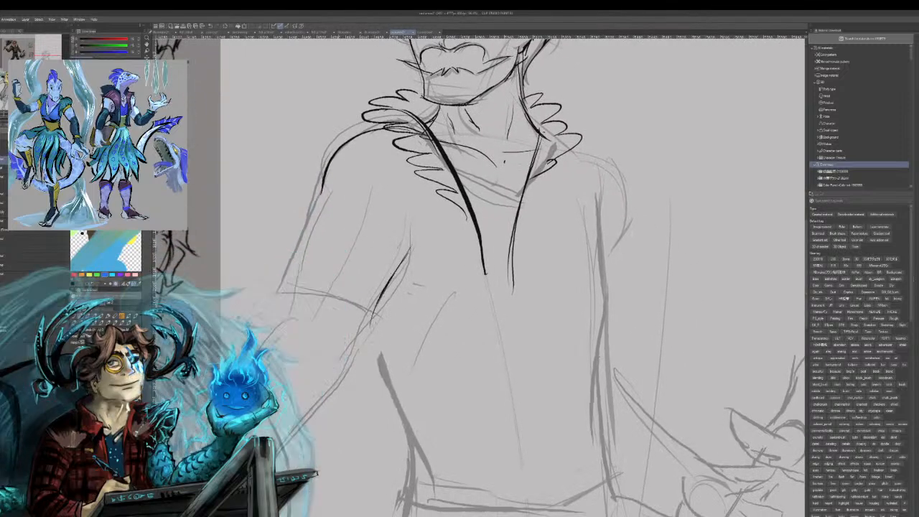
pyautogui.moveTo(275, 296); pyautogui.dragTo(368, 327)
pyautogui.moveTo(326, 159); pyautogui.dragTo(276, 294)
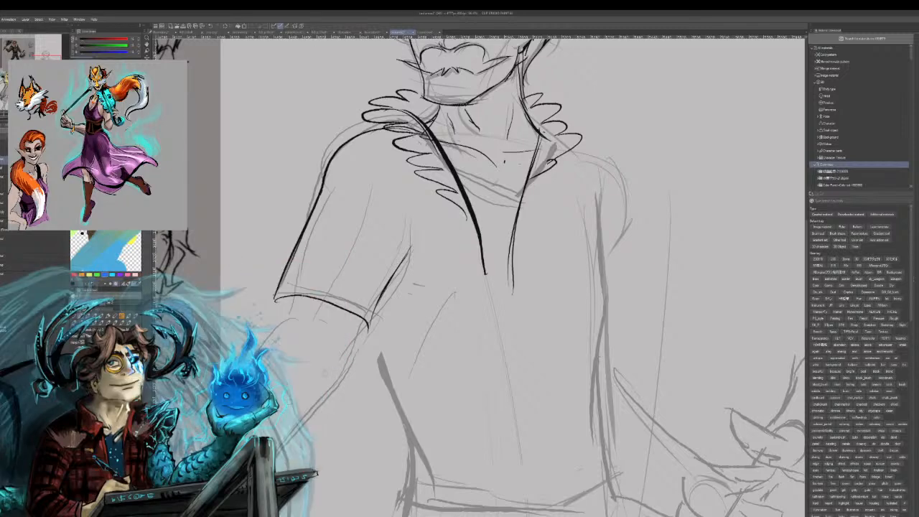
# - Draw the inner and outer contours of the arm emerging from the short sleeve
pyautogui.moveTo(365, 325); pyautogui.dragTo(289, 447)
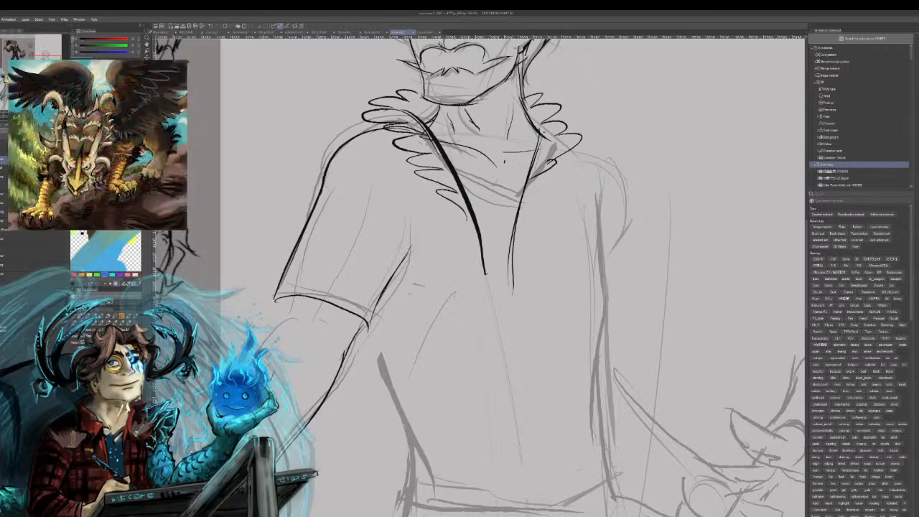
pyautogui.moveTo(276, 320); pyautogui.dragTo(259, 345)
pyautogui.moveTo(293, 306); pyautogui.dragTo(277, 326)
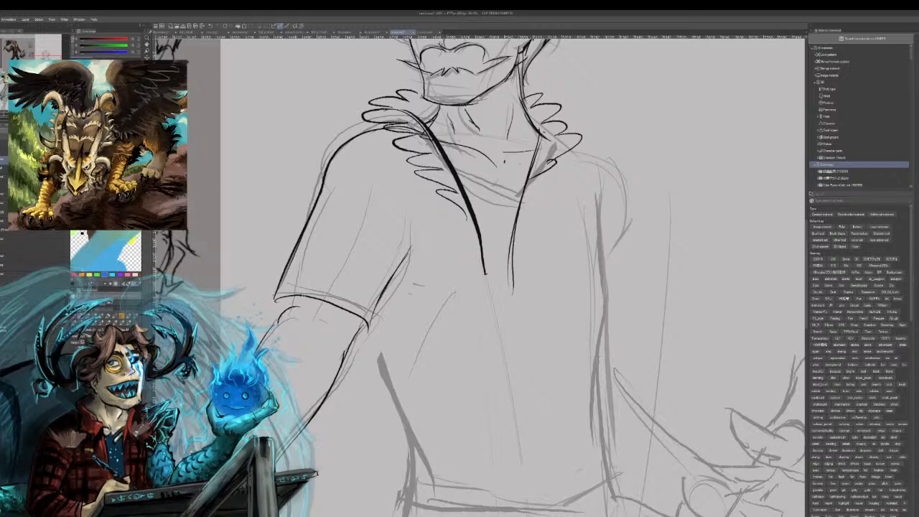
# - Erase the lower part of the near arm's short sleeve, including its curved hem and outer edge
pyautogui.moveTo(298, 295); pyautogui.dragTo(292, 308)
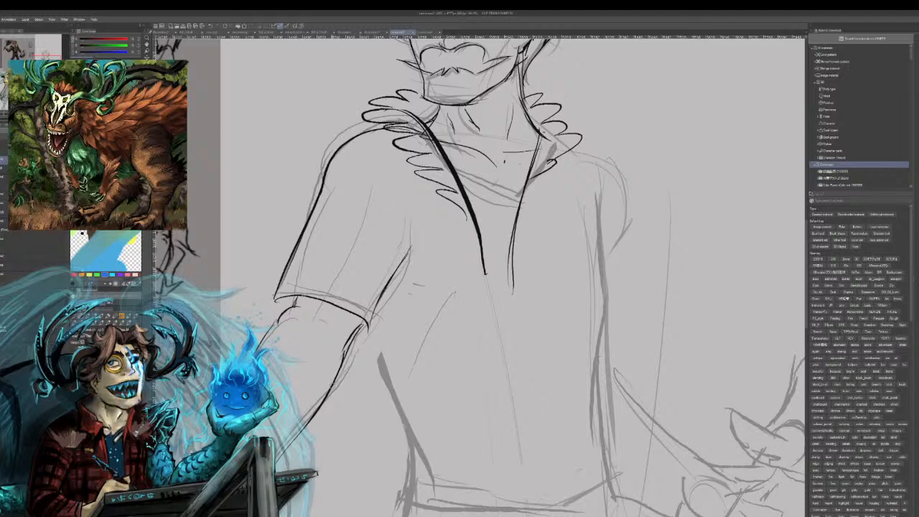
pyautogui.moveTo(479, 287)
pyautogui.mouseDown()
pyautogui.moveTo(520, 177)
pyautogui.moveTo(448, 244)
pyautogui.moveTo(472, 197)
pyautogui.mouseUp()
pyautogui.moveTo(367, 231)
pyautogui.mouseDown()
pyautogui.moveTo(273, 197)
pyautogui.moveTo(383, 194)
pyautogui.mouseUp()
pyautogui.moveTo(276, 185); pyautogui.dragTo(297, 142)
pyautogui.moveTo(378, 186); pyautogui.dragTo(401, 180)
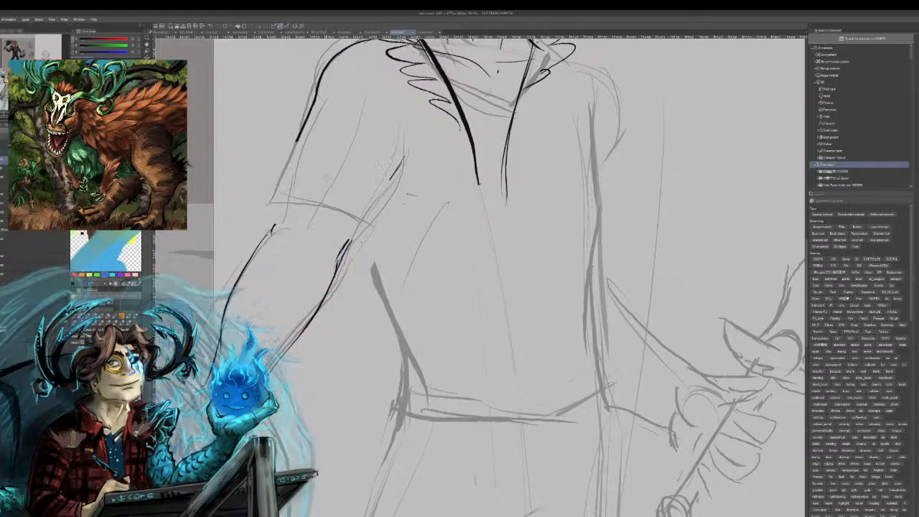
# - Draw a higher curved sleeve hem on the near upper arm and extend both arm contours up to it
pyautogui.moveTo(291, 145); pyautogui.dragTo(395, 180)
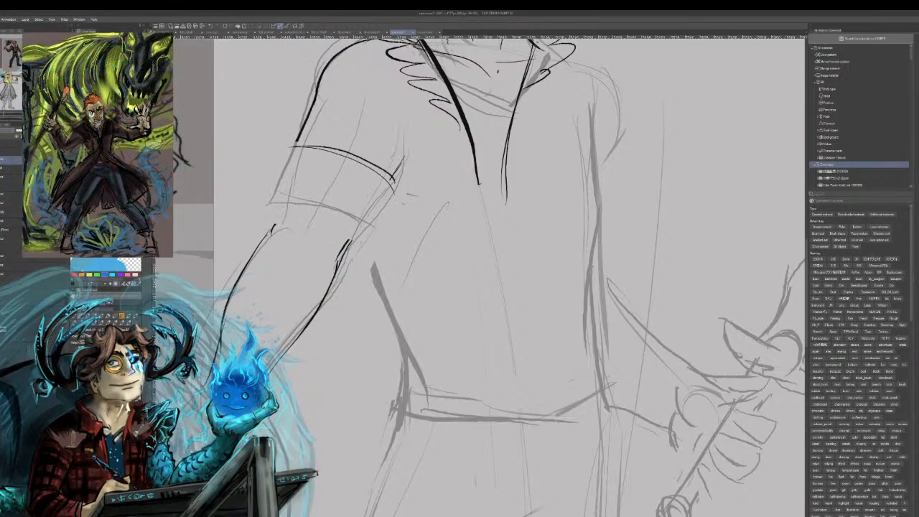
pyautogui.moveTo(370, 209); pyautogui.dragTo(347, 245)
pyautogui.moveTo(381, 188); pyautogui.dragTo(346, 243)
pyautogui.moveTo(274, 224)
pyautogui.mouseDown()
pyautogui.moveTo(294, 177)
pyautogui.moveTo(278, 220)
pyautogui.mouseUp()
pyautogui.moveTo(308, 146); pyautogui.dragTo(290, 187)
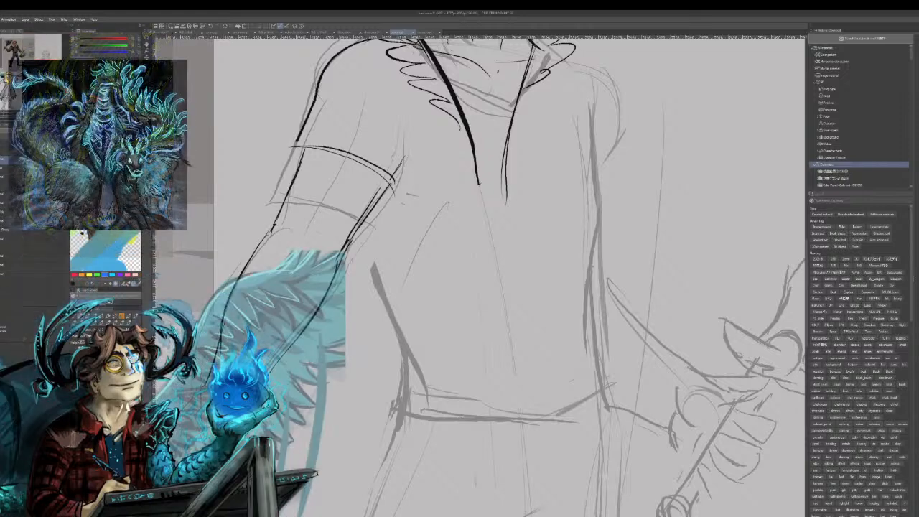
# - Draw the near side contour of the torso and the two long front edges of the open jacket
pyautogui.moveTo(373, 202)
pyautogui.mouseDown()
pyautogui.moveTo(412, 316)
pyautogui.moveTo(419, 381)
pyautogui.mouseUp()
pyautogui.moveTo(418, 329); pyautogui.dragTo(405, 414)
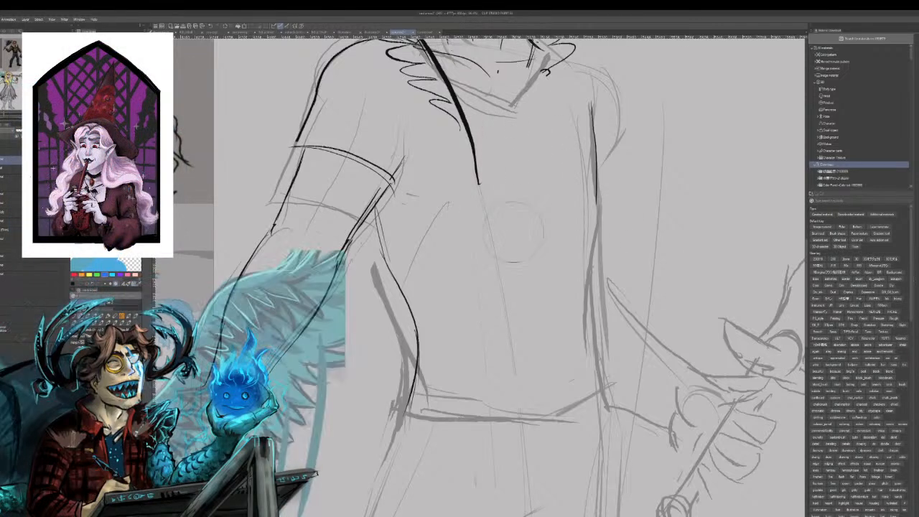
pyautogui.moveTo(522, 63); pyautogui.dragTo(536, 326)
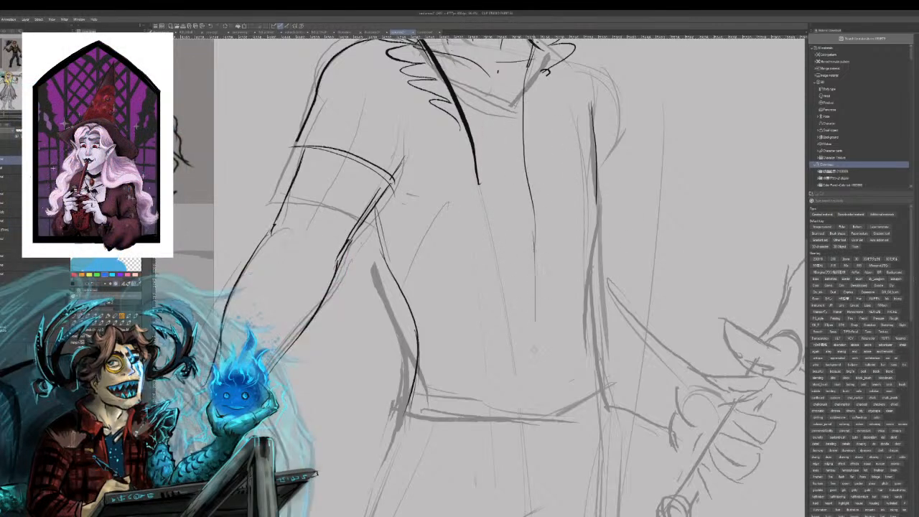
pyautogui.moveTo(479, 185)
pyautogui.mouseDown()
pyautogui.moveTo(479, 420)
pyautogui.moveTo(479, 135)
pyautogui.mouseUp()
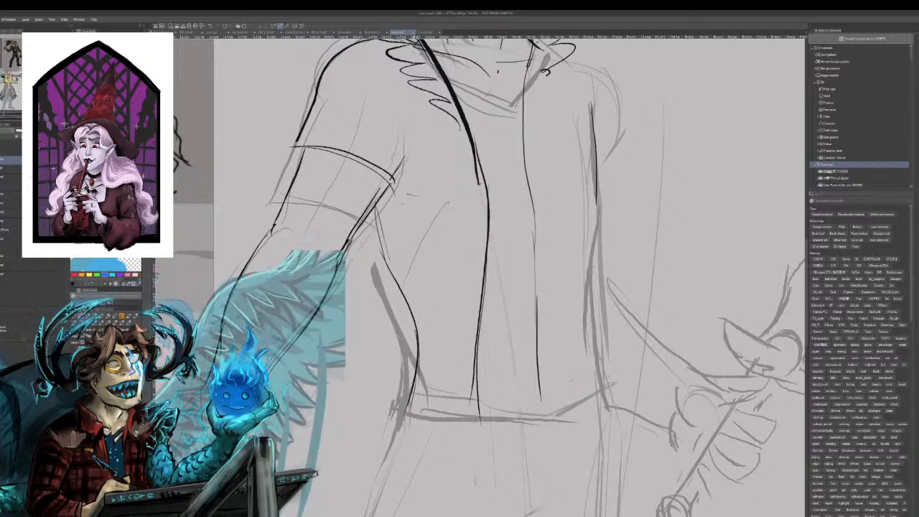
# - Draw the jacket's curved lower hem and rework its near side into a flared edge with a fold at the waist
pyautogui.moveTo(369, 408)
pyautogui.mouseDown()
pyautogui.moveTo(391, 446)
pyautogui.moveTo(460, 455)
pyautogui.moveTo(475, 433)
pyautogui.moveTo(477, 352)
pyautogui.mouseUp()
pyautogui.press('e')
pyautogui.moveTo(412, 406); pyautogui.dragTo(425, 309)
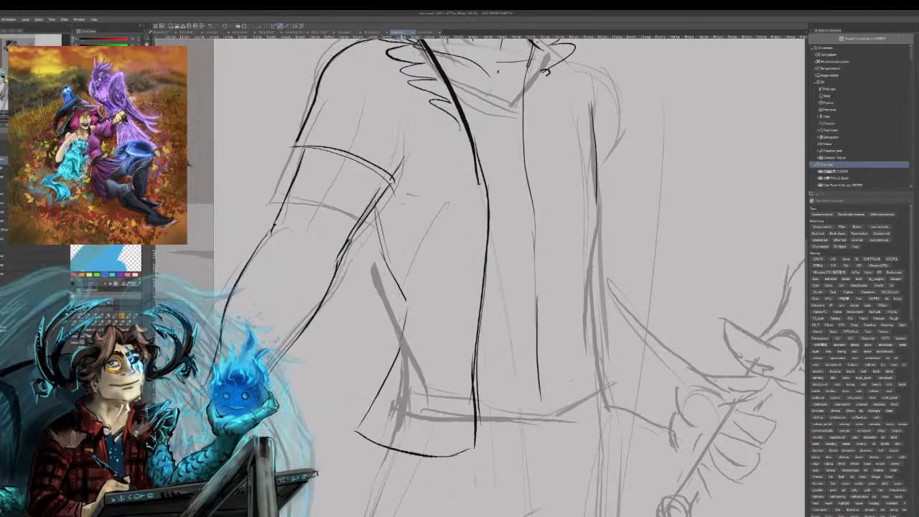
pyautogui.moveTo(399, 359); pyautogui.dragTo(425, 253)
pyautogui.moveTo(402, 308); pyautogui.dragTo(414, 266)
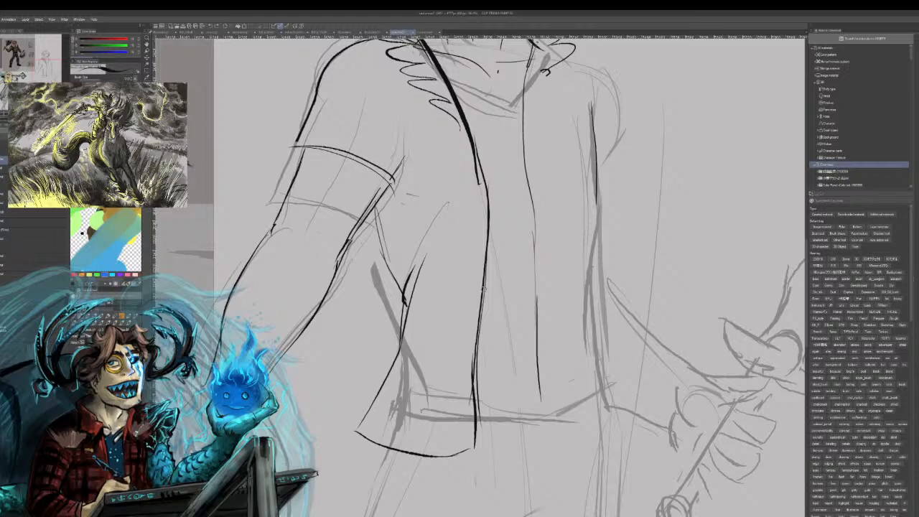
# - Add pointed fur tufts down both jacket lapels toward the middle of the chest
pyautogui.moveTo(457, 123); pyautogui.dragTo(480, 165)
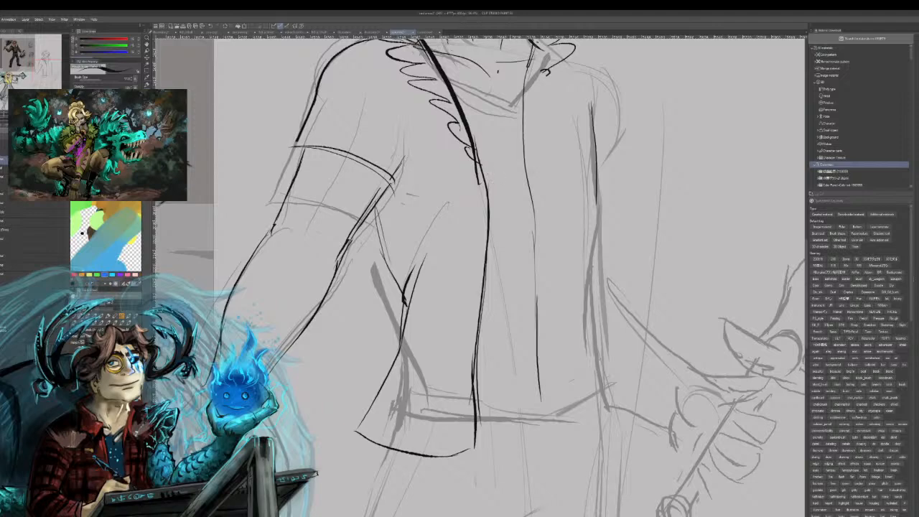
pyautogui.moveTo(548, 132)
pyautogui.mouseDown()
pyautogui.moveTo(531, 142)
pyautogui.moveTo(530, 128)
pyautogui.mouseUp()
pyautogui.moveTo(550, 87); pyautogui.dragTo(524, 95)
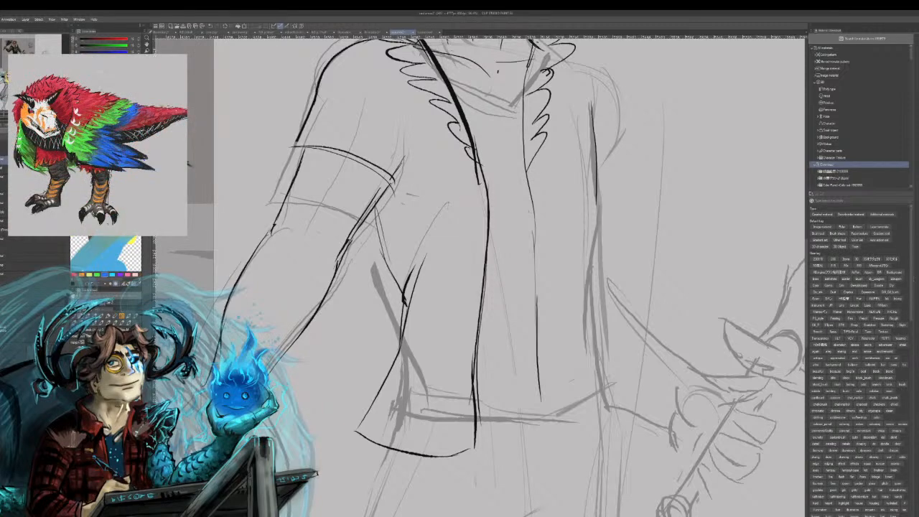
# - Remove the lapel lines and fur across the chest, and redraw bolder fur tufts on the near side of the collar
pyautogui.moveTo(499, 129); pyautogui.dragTo(523, 267)
pyautogui.moveTo(522, 210); pyautogui.dragTo(540, 215)
pyautogui.moveTo(568, 179); pyautogui.dragTo(574, 260)
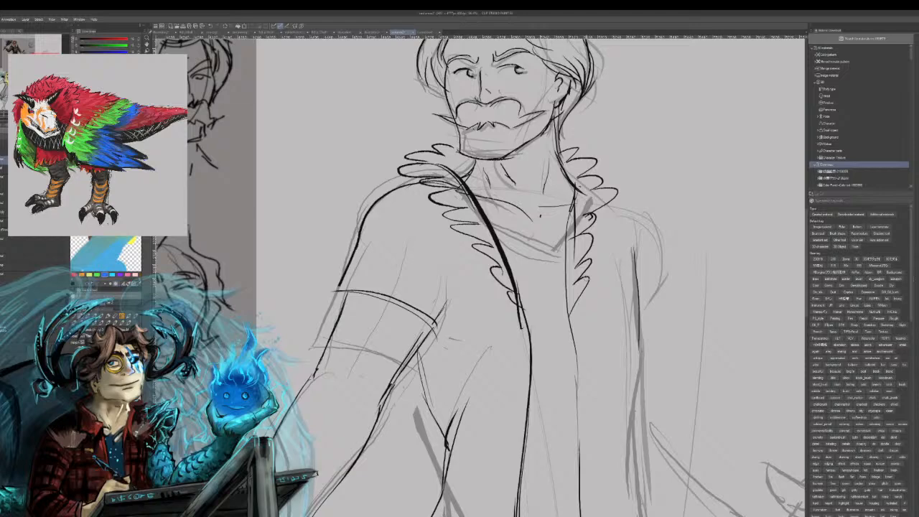
pyautogui.hotkey('ctrl', 'z')
pyautogui.hotkey('ctrl', 'z')
pyautogui.hotkey('ctrl', 'z')
pyautogui.hotkey('ctrl', 'z')
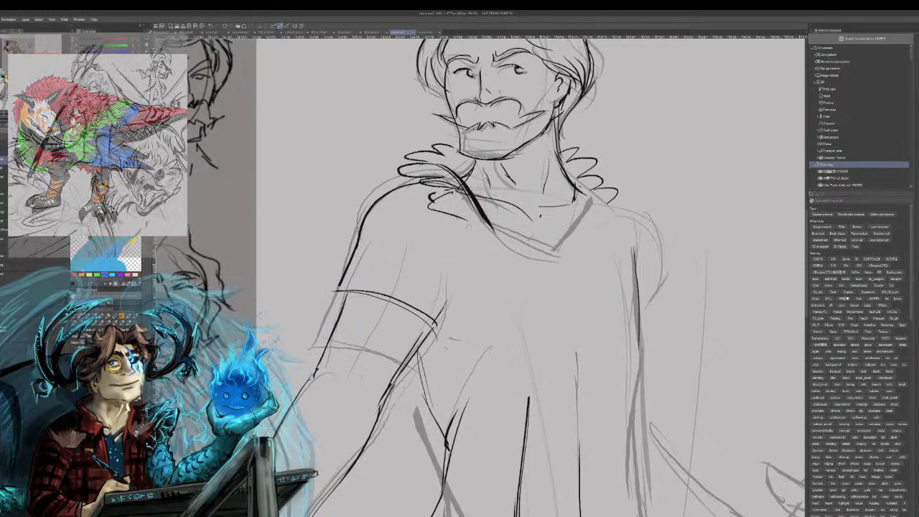
pyautogui.hotkey('ctrl', 'z')
pyautogui.moveTo(458, 191)
pyautogui.mouseDown()
pyautogui.moveTo(435, 192)
pyautogui.moveTo(454, 209)
pyautogui.moveTo(432, 205)
pyautogui.moveTo(474, 227)
pyautogui.mouseUp()
pyautogui.hotkey('ctrl', 'z')
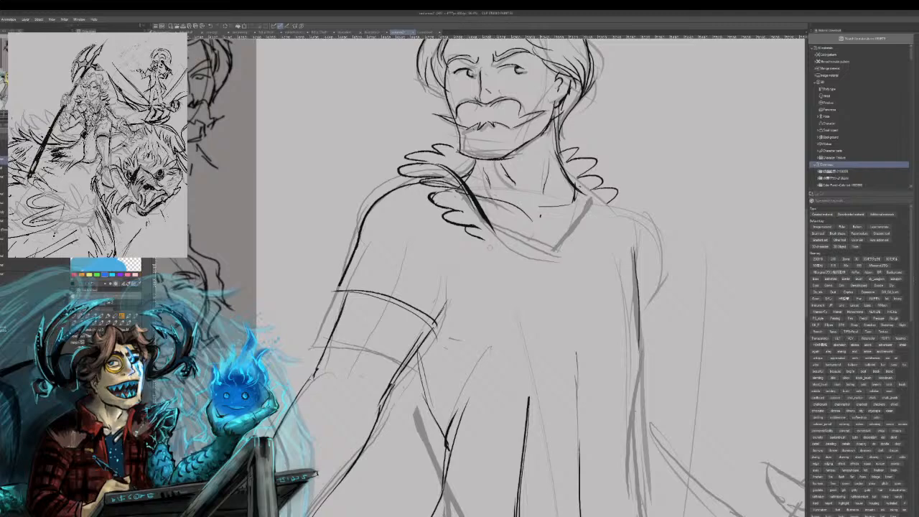
# - Redraw the far side of the neck and draw the far shoulder line curving down toward the arm
pyautogui.moveTo(567, 233)
pyautogui.mouseDown()
pyautogui.moveTo(587, 230)
pyautogui.moveTo(561, 244)
pyautogui.moveTo(568, 215)
pyautogui.moveTo(547, 214)
pyautogui.moveTo(563, 161)
pyautogui.mouseUp()
pyautogui.moveTo(553, 115); pyautogui.dragTo(556, 179)
pyautogui.moveTo(552, 130)
pyautogui.mouseDown()
pyautogui.moveTo(562, 194)
pyautogui.moveTo(631, 218)
pyautogui.moveTo(631, 257)
pyautogui.mouseUp()
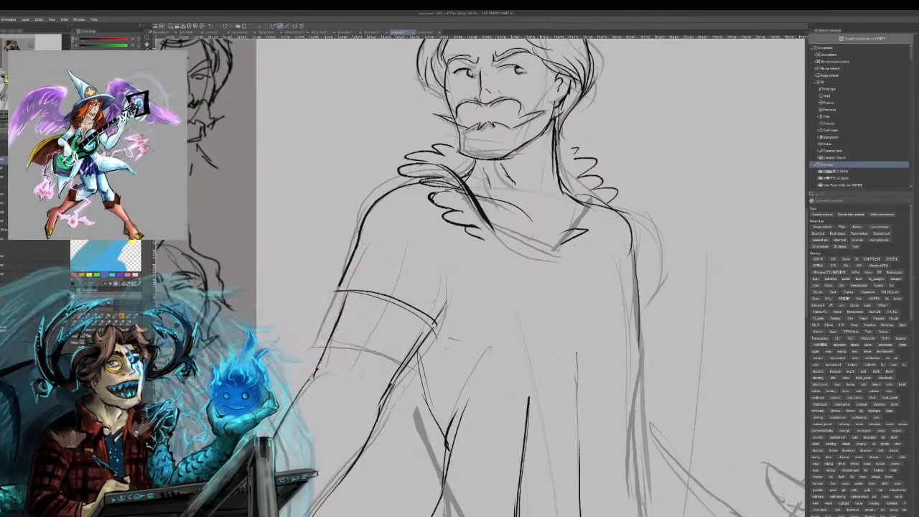
# - Strengthen the near shoulder outline and draw the collarbone lines at the base of the neck
pyautogui.moveTo(369, 209); pyautogui.dragTo(410, 178)
pyautogui.moveTo(565, 208); pyautogui.dragTo(547, 214)
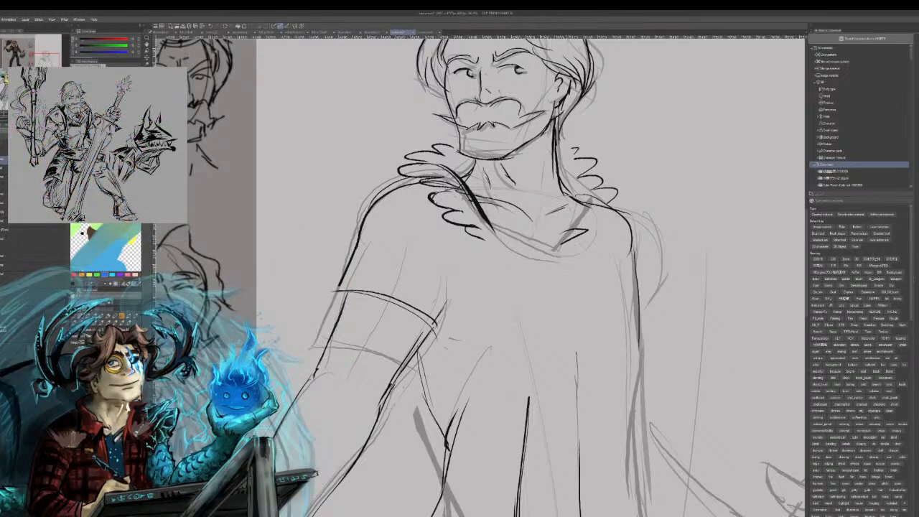
pyautogui.moveTo(534, 219); pyautogui.dragTo(523, 214)
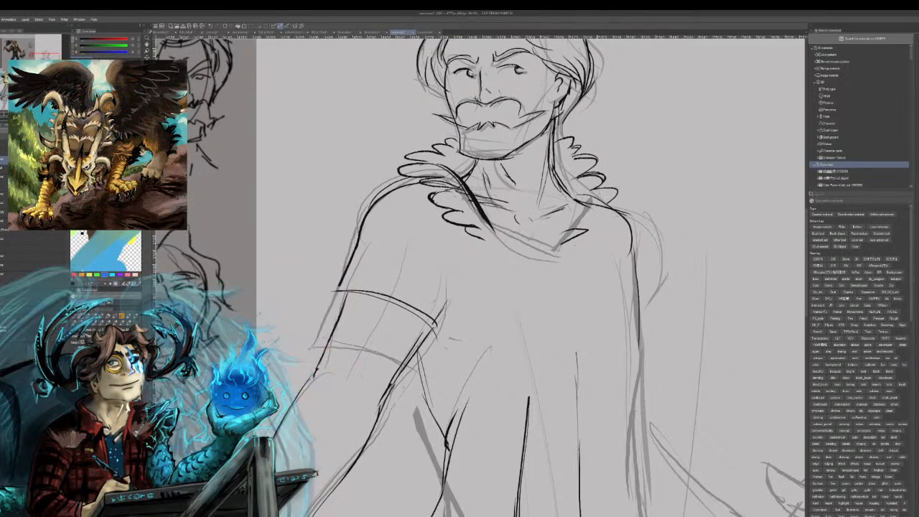
# - Redraw the fur tufts on the far side of the collar and draw the V-shaped jacket opening on the chest
pyautogui.moveTo(622, 184)
pyautogui.mouseDown()
pyautogui.moveTo(579, 220)
pyautogui.moveTo(608, 214)
pyautogui.mouseUp()
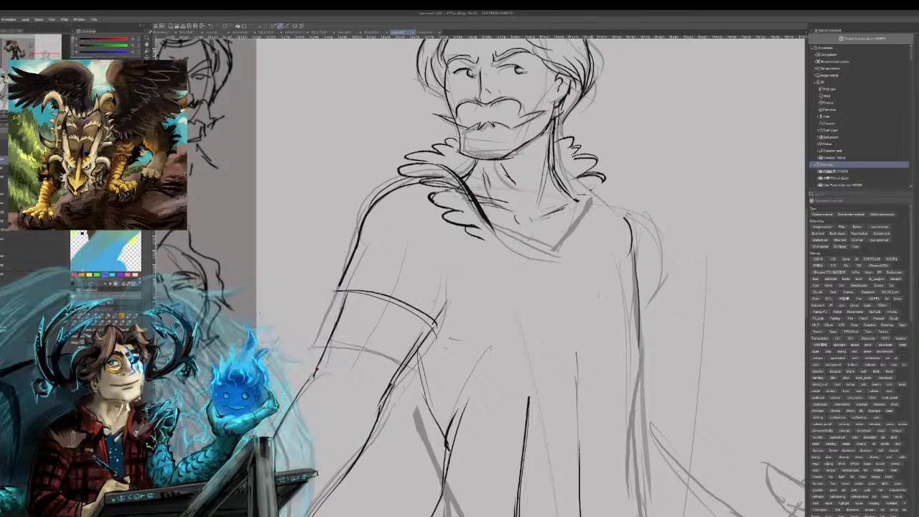
pyautogui.moveTo(578, 179); pyautogui.dragTo(590, 189)
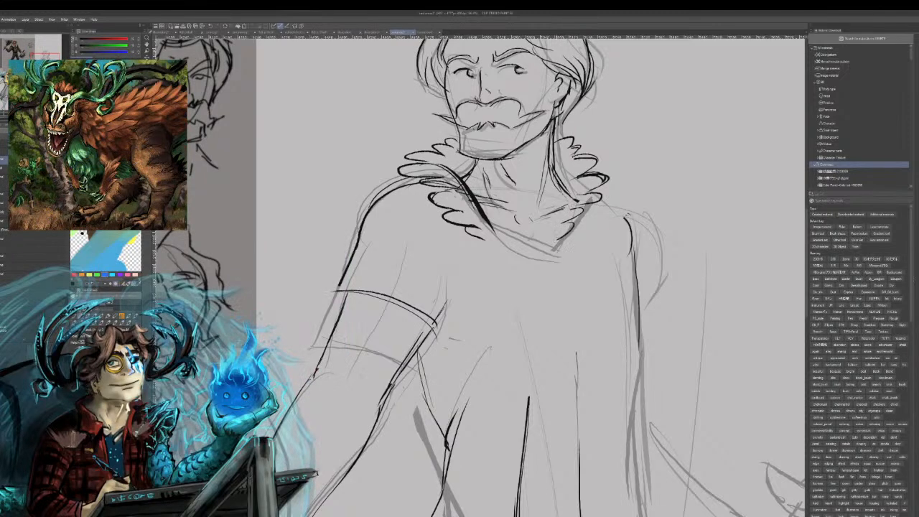
pyautogui.moveTo(540, 262); pyautogui.dragTo(574, 185)
pyautogui.moveTo(492, 227); pyautogui.dragTo(509, 301)
# - Add the armpit and elbow crease lines on the near arm and thicken its outer contour
pyautogui.moveTo(451, 307); pyautogui.dragTo(370, 435)
pyautogui.moveTo(392, 398); pyautogui.dragTo(375, 481)
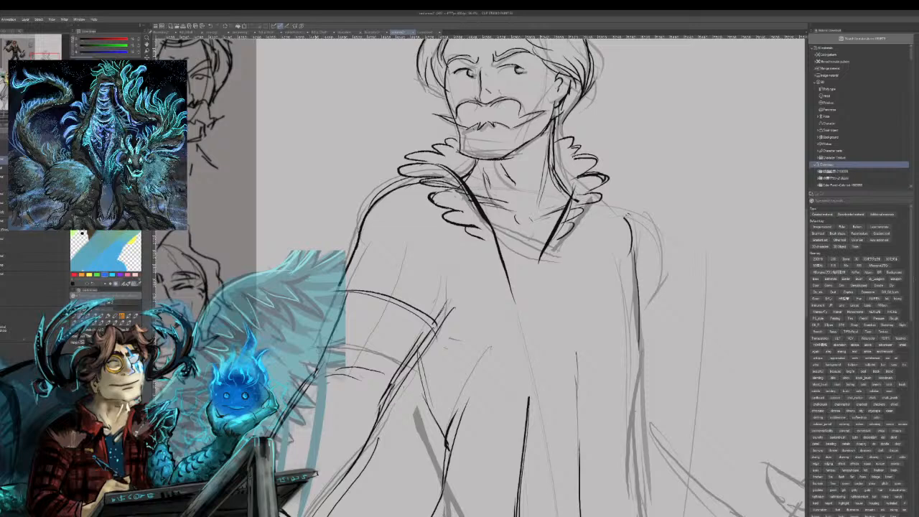
pyautogui.moveTo(367, 228); pyautogui.dragTo(329, 341)
pyautogui.moveTo(371, 200); pyautogui.dragTo(346, 298)
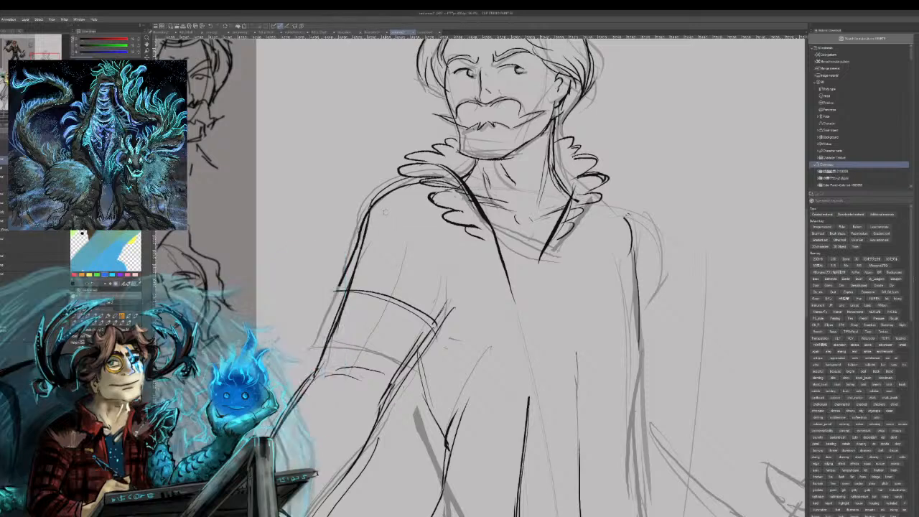
# - Draw an armhole seam from the near shoulder to the armpit, and replace the sleeve hem with a continuous outer arm contour
pyautogui.moveTo(386, 209); pyautogui.dragTo(451, 297)
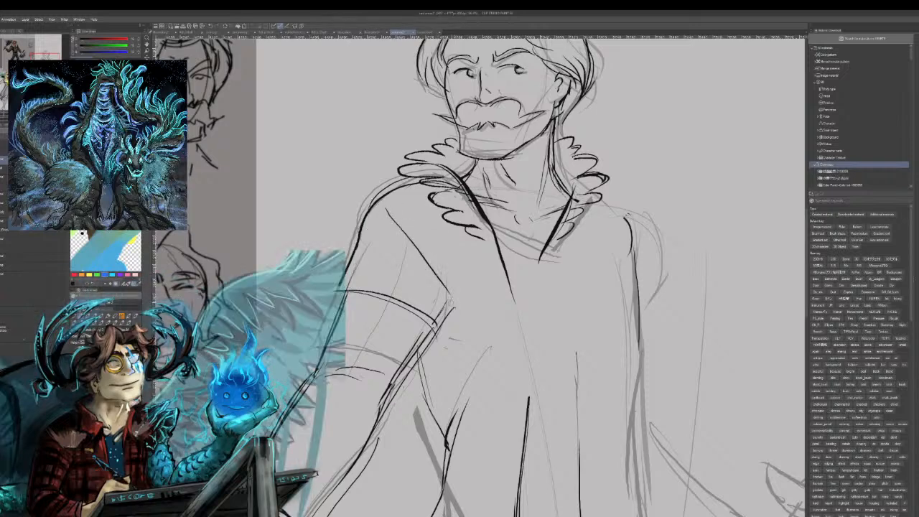
pyautogui.moveTo(386, 196); pyautogui.dragTo(443, 297)
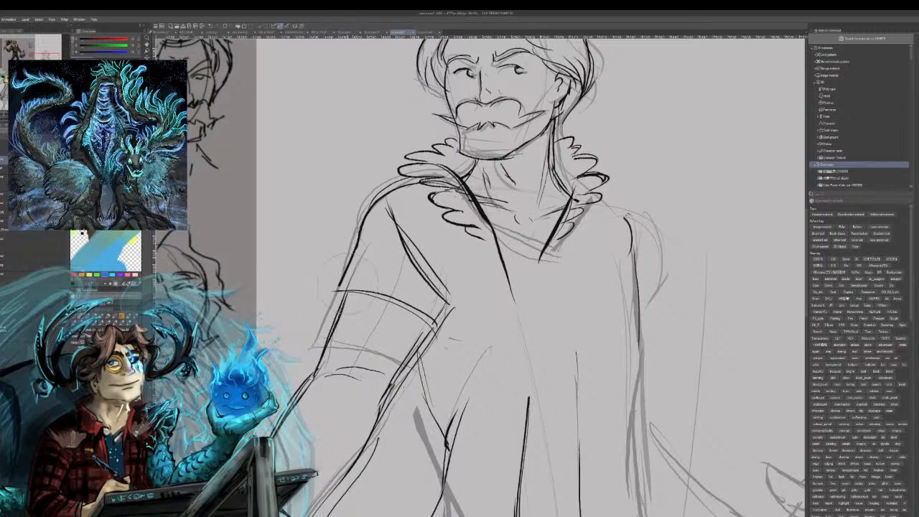
pyautogui.moveTo(422, 309); pyautogui.dragTo(426, 323)
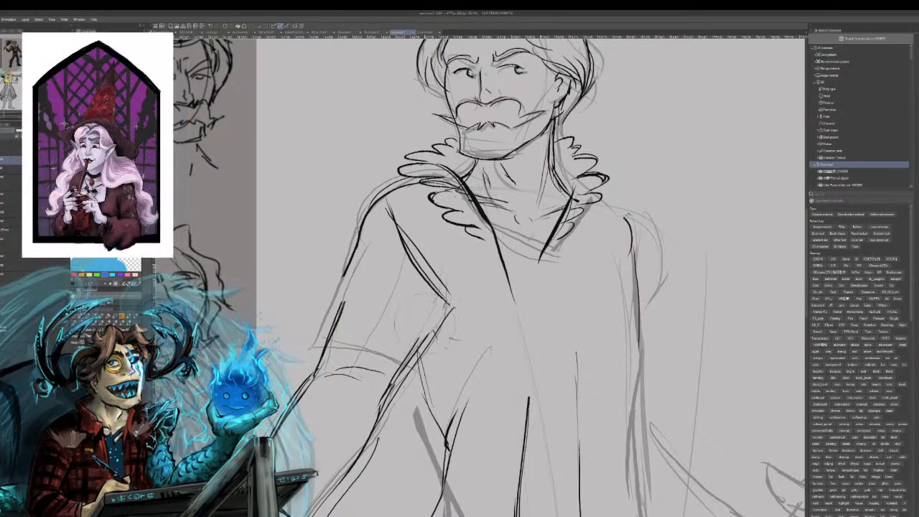
pyautogui.moveTo(348, 277)
pyautogui.mouseDown()
pyautogui.moveTo(322, 367)
pyautogui.moveTo(338, 283)
pyautogui.mouseUp()
pyautogui.moveTo(323, 355); pyautogui.dragTo(361, 237)
pyautogui.moveTo(342, 284); pyautogui.dragTo(309, 382)
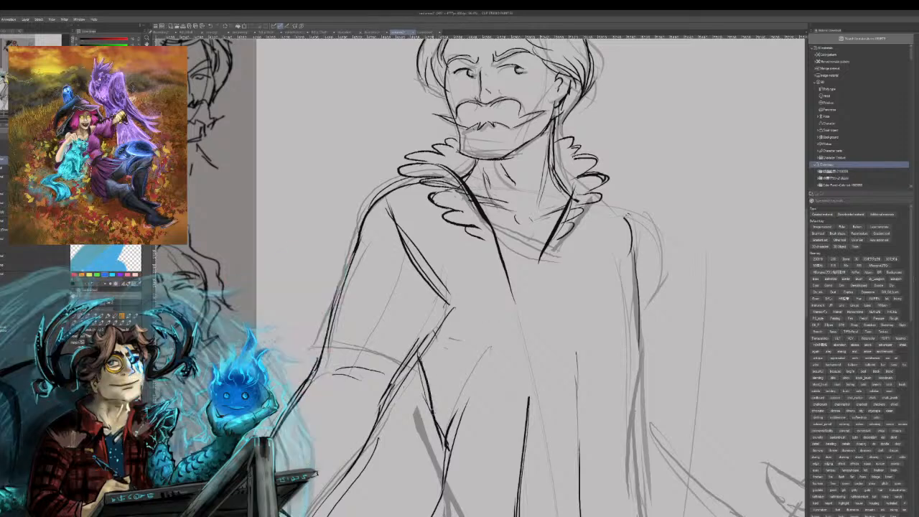
# - Erase the jacket's front edges and V opening, and redraw the opening as a deeper V on the chest
pyautogui.moveTo(491, 226); pyautogui.dragTo(531, 328)
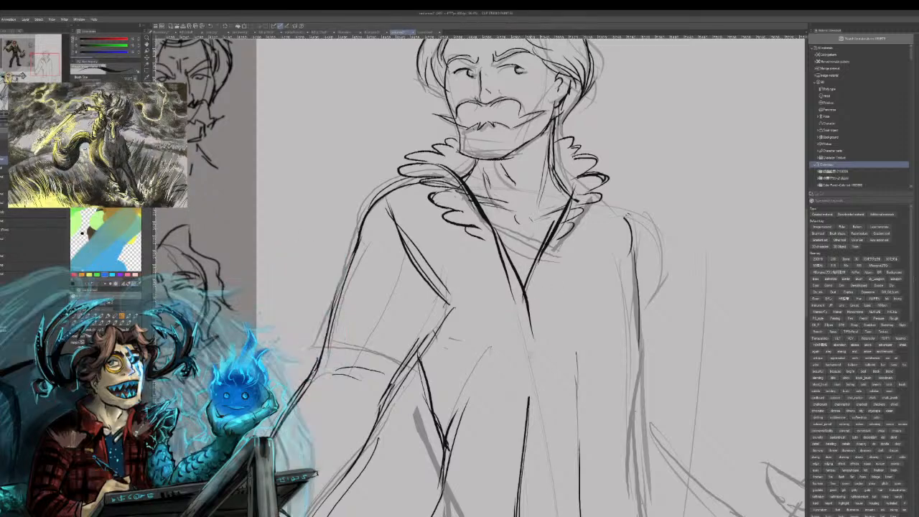
pyautogui.hotkey('ctrl', 'z')
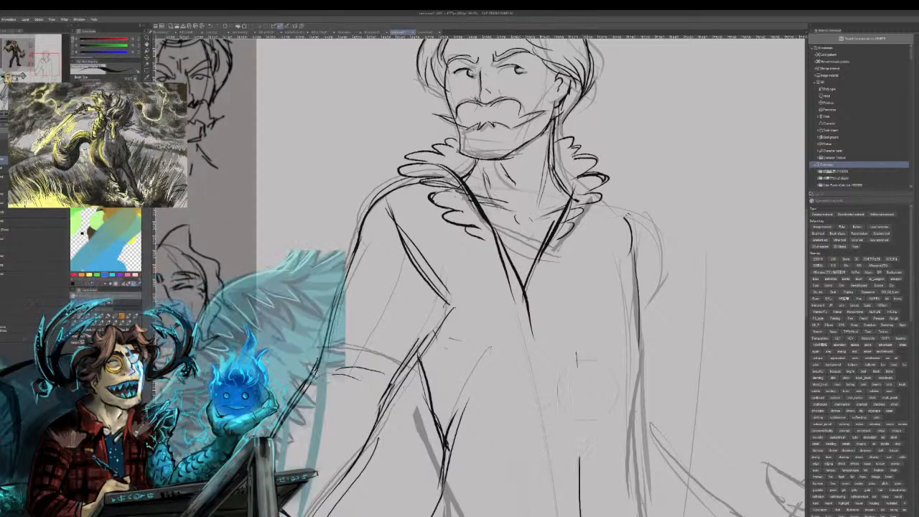
pyautogui.press('e')
pyautogui.moveTo(518, 256)
pyautogui.mouseDown()
pyautogui.moveTo(533, 287)
pyautogui.moveTo(549, 265)
pyautogui.mouseUp()
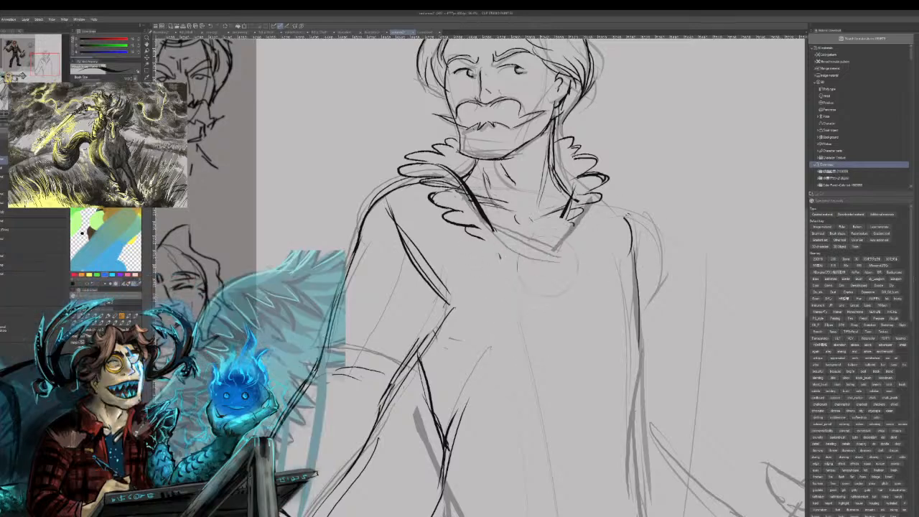
pyautogui.press('p')
pyautogui.moveTo(483, 207); pyautogui.dragTo(523, 333)
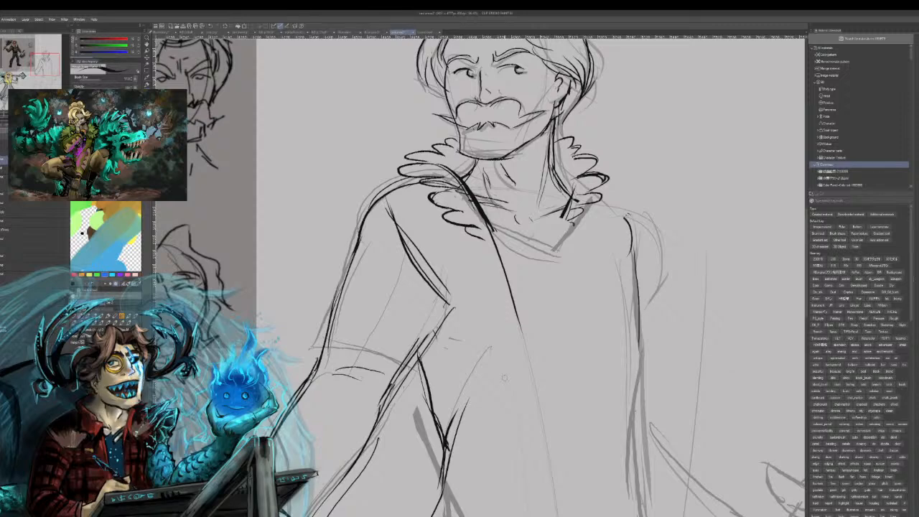
pyautogui.moveTo(531, 342)
pyautogui.mouseDown()
pyautogui.moveTo(583, 201)
pyautogui.moveTo(557, 247)
pyautogui.mouseUp()
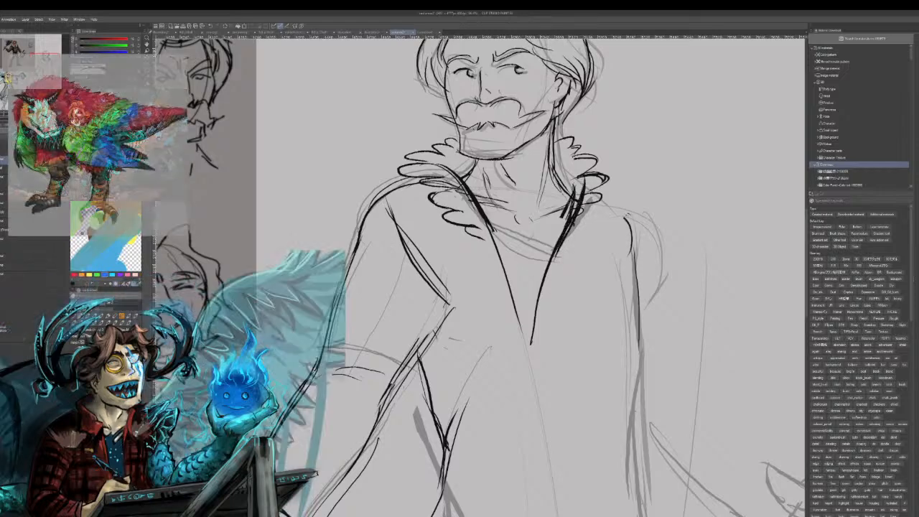
pyautogui.moveTo(574, 188); pyautogui.dragTo(557, 251)
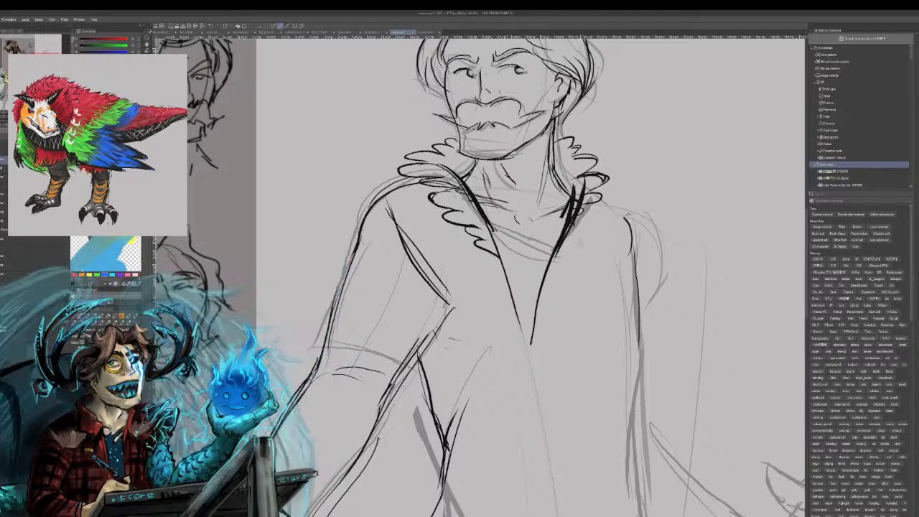
# - Redraw the collar's fur tufts down both sides of the chest opening and erase the deep V lines below them
pyautogui.moveTo(587, 186); pyautogui.dragTo(555, 257)
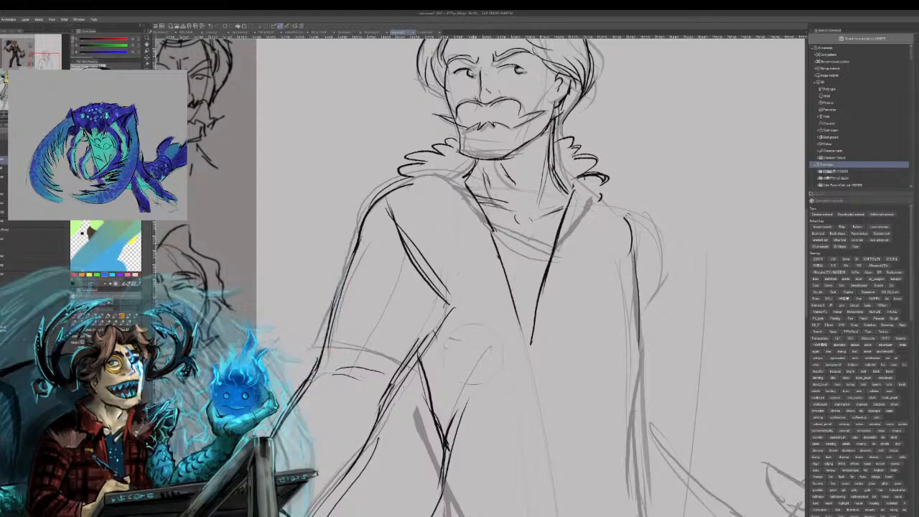
pyautogui.moveTo(509, 290)
pyautogui.mouseDown()
pyautogui.moveTo(475, 247)
pyautogui.moveTo(486, 235)
pyautogui.moveTo(452, 238)
pyautogui.moveTo(465, 227)
pyautogui.mouseUp()
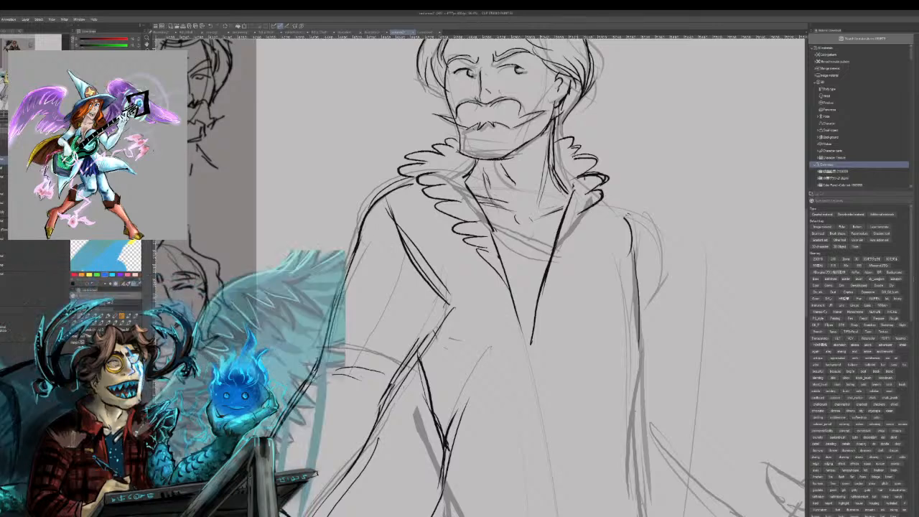
pyautogui.moveTo(584, 229)
pyautogui.mouseDown()
pyautogui.moveTo(557, 255)
pyautogui.moveTo(543, 291)
pyautogui.mouseUp()
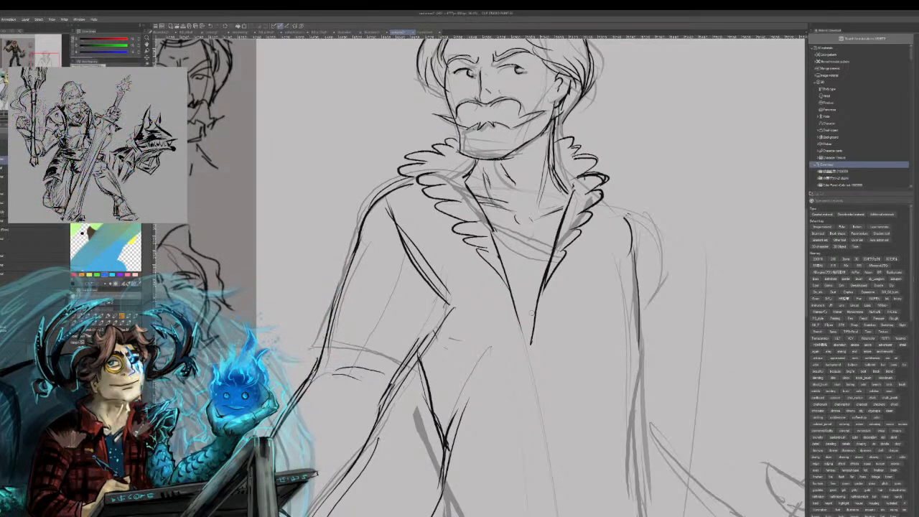
pyautogui.moveTo(531, 336); pyautogui.dragTo(567, 233)
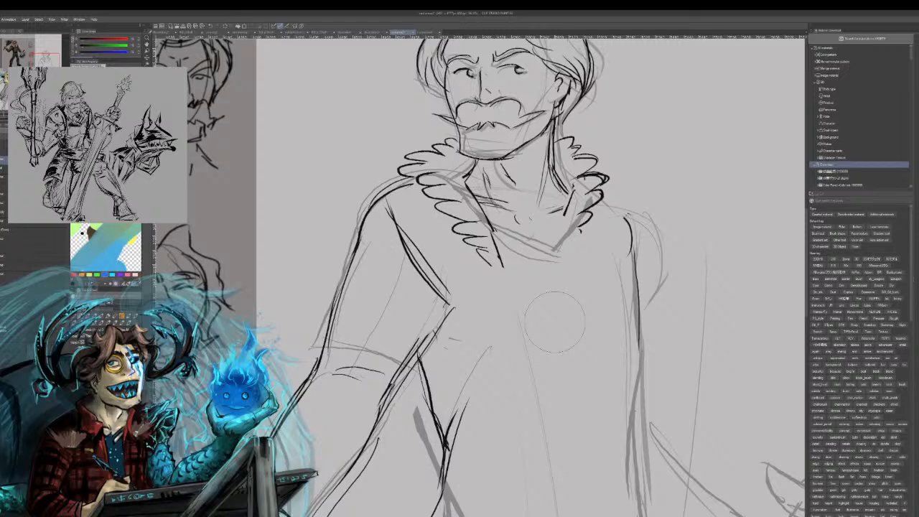
# - Redraw the deep V opening with two lines meeting mid-chest and extend a front opening line down the torso
pyautogui.moveTo(468, 192); pyautogui.dragTo(541, 314)
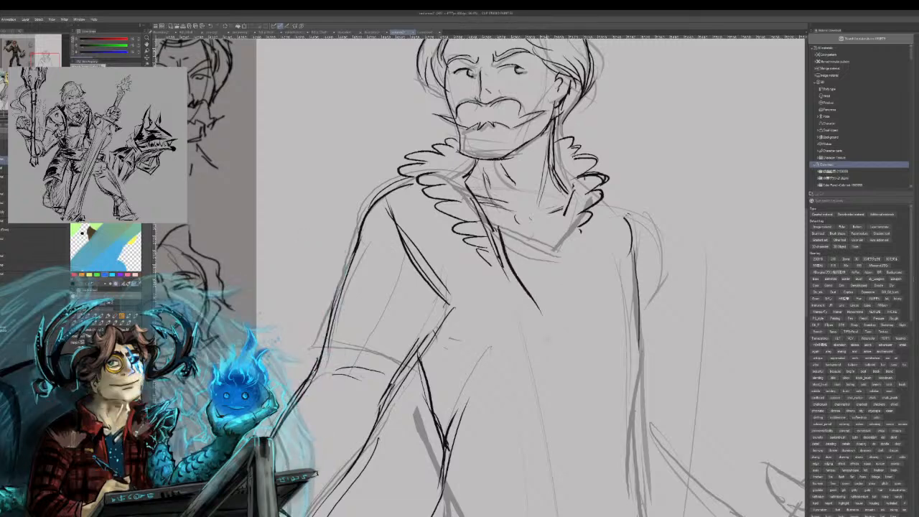
pyautogui.hotkey('ctrl', 'z')
pyautogui.moveTo(488, 219); pyautogui.dragTo(532, 305)
pyautogui.moveTo(555, 208); pyautogui.dragTo(535, 307)
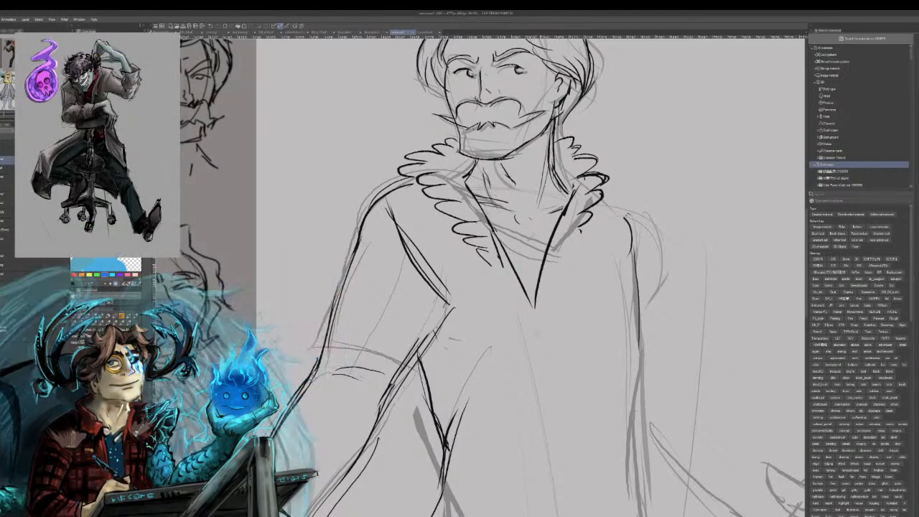
pyautogui.moveTo(514, 265); pyautogui.dragTo(548, 343)
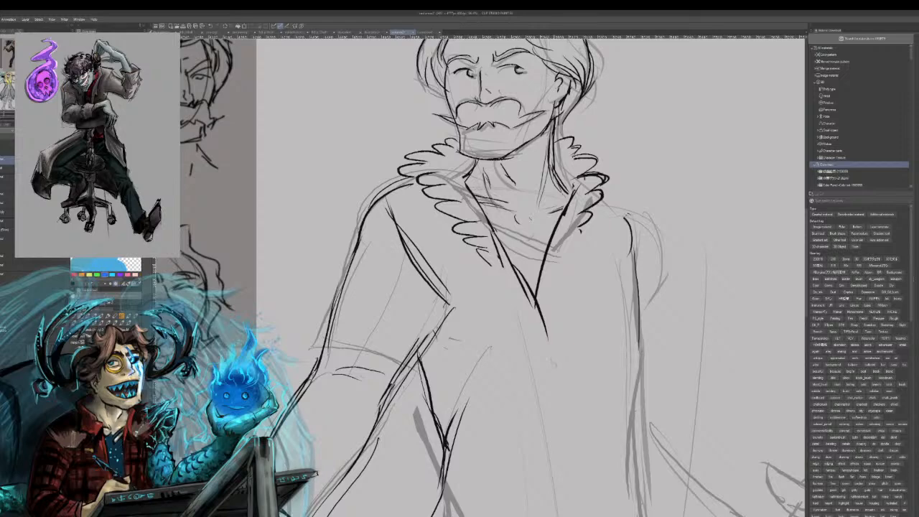
pyautogui.moveTo(552, 379); pyautogui.dragTo(563, 450)
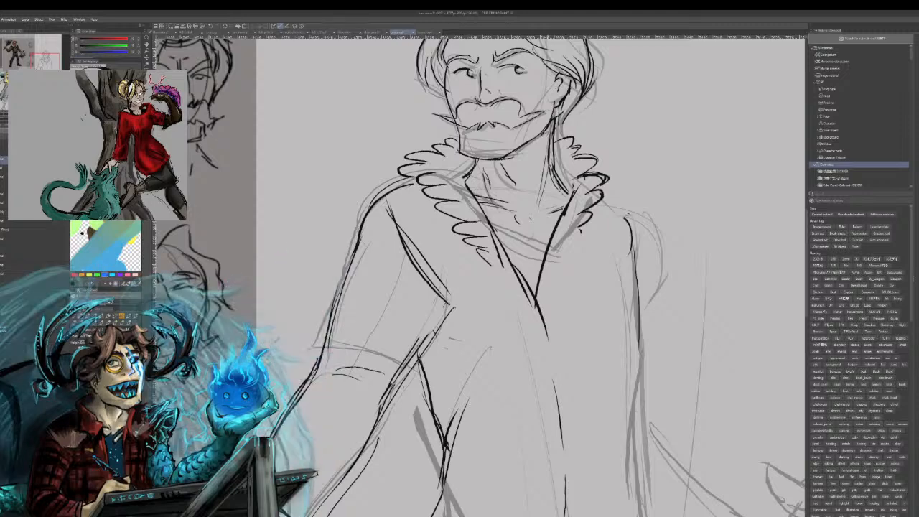
# - Draw the jacket's far front corner and hem below the waist, plus its long far side edge
pyautogui.moveTo(495, 402); pyautogui.dragTo(476, 170)
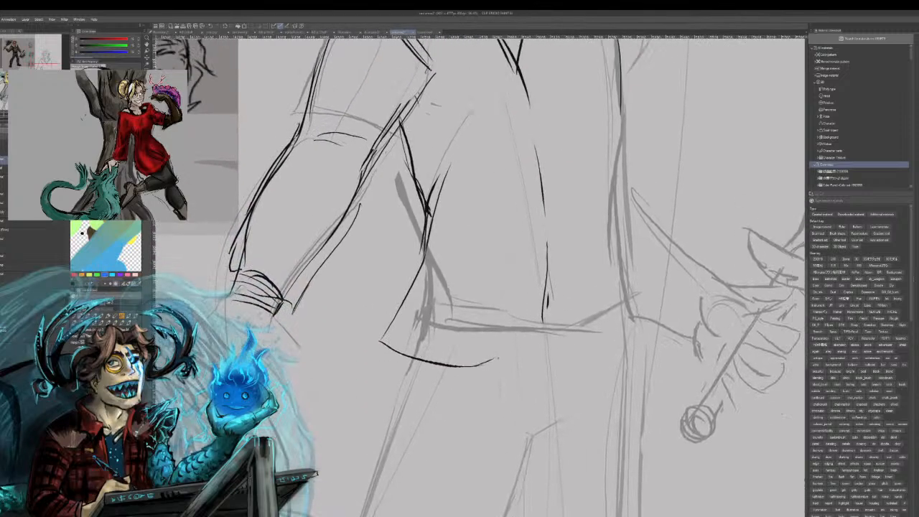
pyautogui.moveTo(536, 296)
pyautogui.mouseDown()
pyautogui.moveTo(514, 382)
pyautogui.moveTo(630, 343)
pyautogui.mouseUp()
pyautogui.moveTo(628, 80); pyautogui.dragTo(626, 345)
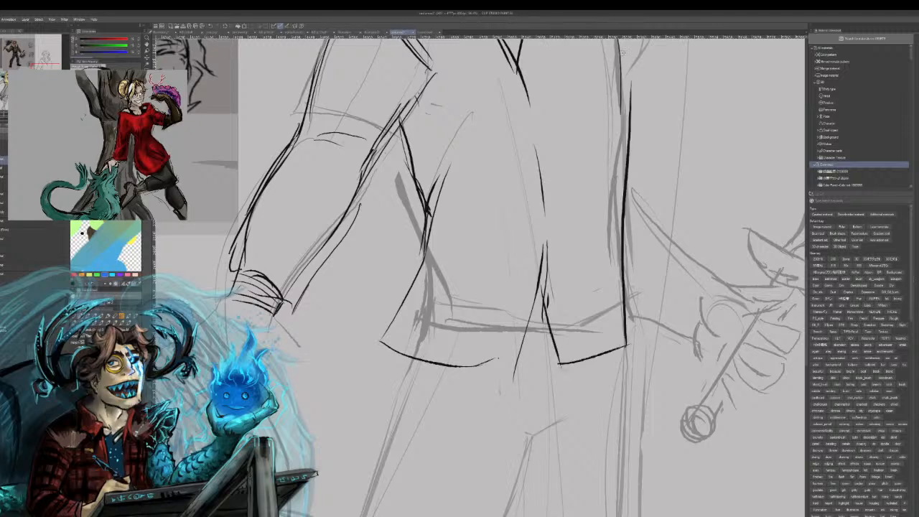
# - Undo the jacket's far side edge and redraw it further in, from the armhole down past the waist
pyautogui.moveTo(504, 179)
pyautogui.mouseDown()
pyautogui.moveTo(461, 369)
pyautogui.moveTo(426, 399)
pyautogui.mouseUp()
pyautogui.moveTo(510, 216)
pyautogui.mouseDown()
pyautogui.moveTo(536, 364)
pyautogui.moveTo(532, 496)
pyautogui.mouseUp()
pyautogui.hotkey('ctrl', 'z')
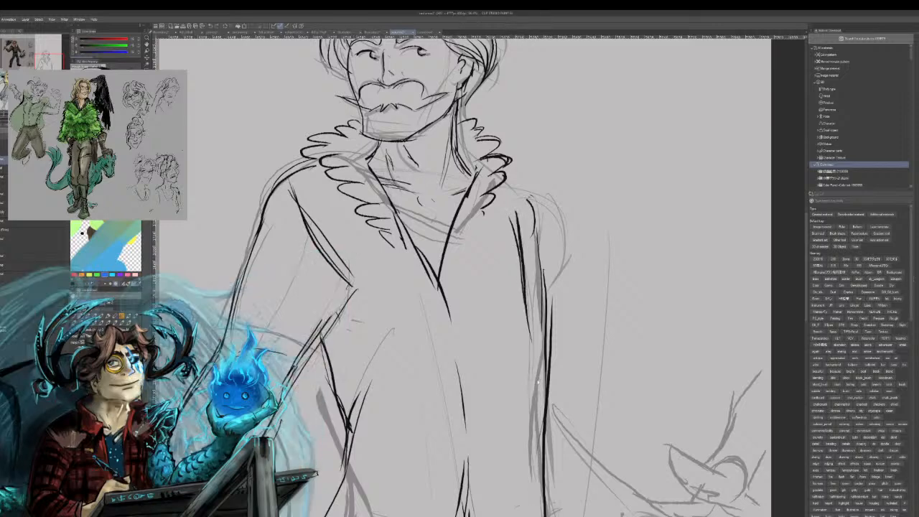
pyautogui.hotkey('ctrl', 'z')
pyautogui.moveTo(512, 214); pyautogui.dragTo(531, 436)
pyautogui.moveTo(535, 397); pyautogui.dragTo(535, 435)
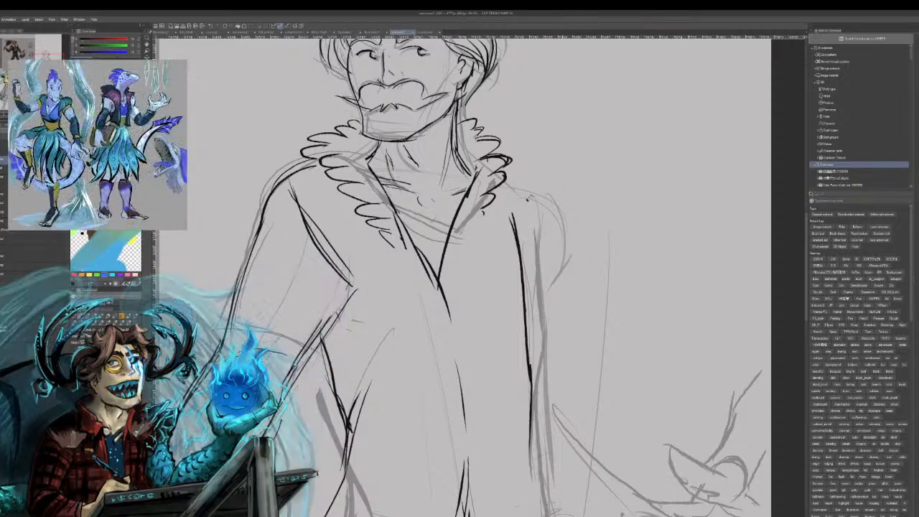
# - Draw the far shoulder line outward from the fur collar and an angled armhole edge beneath it
pyautogui.moveTo(511, 215); pyautogui.dragTo(523, 188)
pyautogui.moveTo(501, 157); pyautogui.dragTo(539, 177)
pyautogui.hotkey('ctrl', 'z')
pyautogui.hotkey('ctrl', 'z')
pyautogui.moveTo(504, 165)
pyautogui.mouseDown()
pyautogui.moveTo(541, 174)
pyautogui.moveTo(532, 176)
pyautogui.moveTo(549, 236)
pyautogui.mouseUp()
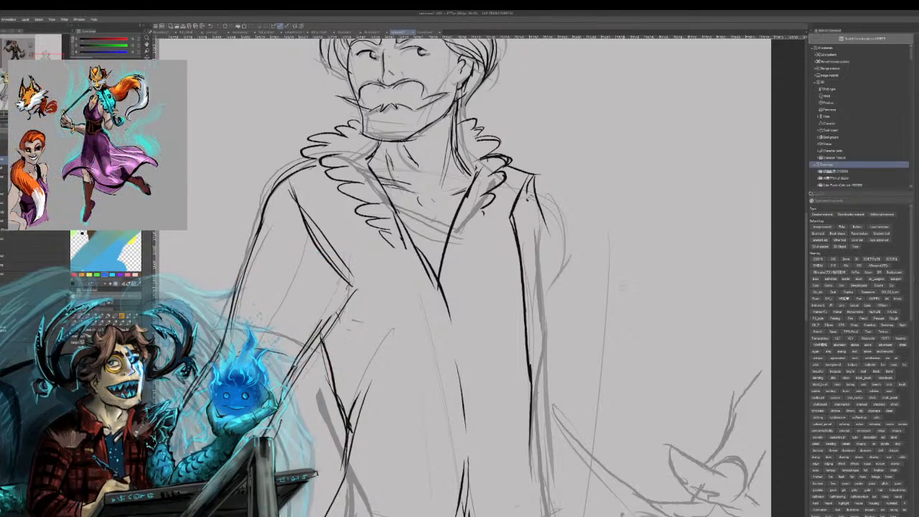
pyautogui.moveTo(533, 191)
pyautogui.mouseDown()
pyautogui.moveTo(537, 234)
pyautogui.moveTo(524, 274)
pyautogui.mouseUp()
pyautogui.hotkey('ctrl', 'z')
pyautogui.moveTo(533, 282); pyautogui.dragTo(588, 259)
pyautogui.moveTo(523, 279); pyautogui.dragTo(636, 255)
pyautogui.hotkey('ctrl', 'z')
pyautogui.hotkey('ctrl', 'z')
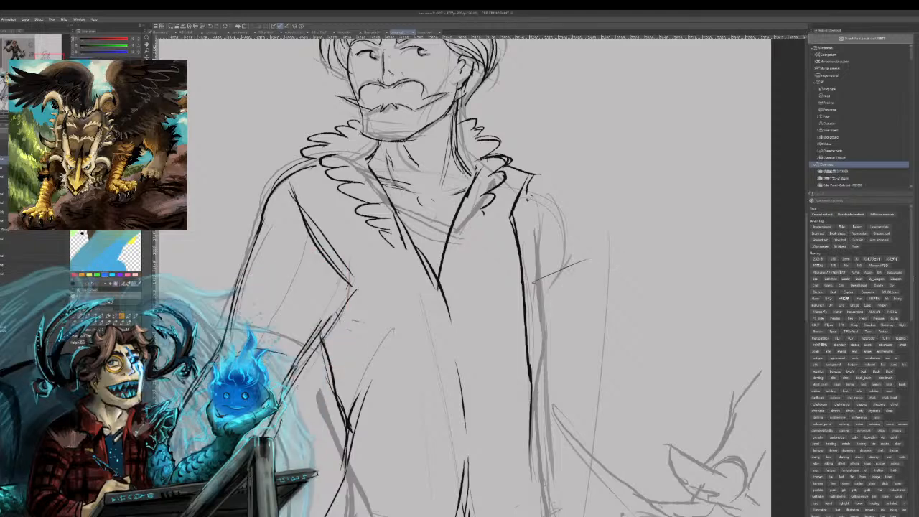
pyautogui.hotkey('ctrl', 'z')
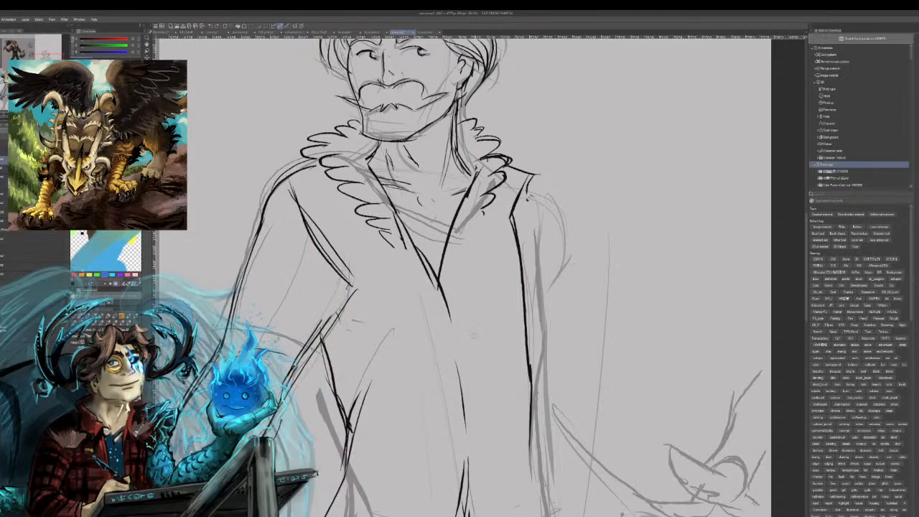
# - Try drawing the far upper arm as two curved contours from the shoulder and armhole to the elbow
pyautogui.scroll(-3, 464, 277)
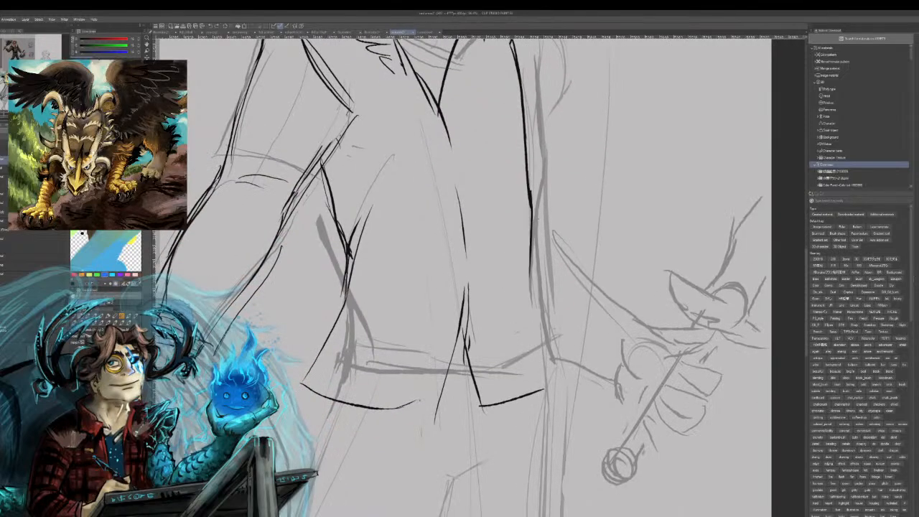
pyautogui.hotkey('ctrl', '-')
pyautogui.hotkey('ctrl', '-')
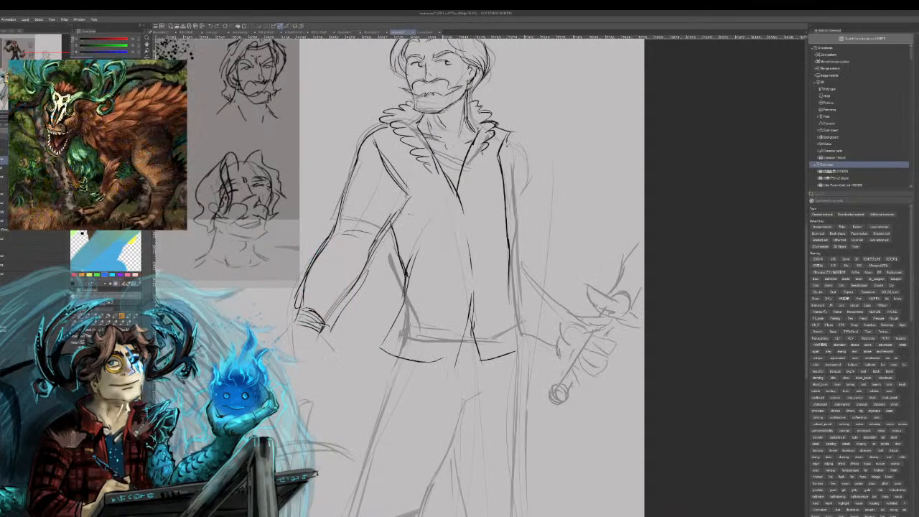
pyautogui.moveTo(502, 147)
pyautogui.mouseDown()
pyautogui.moveTo(509, 178)
pyautogui.moveTo(553, 231)
pyautogui.moveTo(545, 246)
pyautogui.moveTo(553, 206)
pyautogui.moveTo(583, 163)
pyautogui.moveTo(545, 238)
pyautogui.mouseUp()
pyautogui.hotkey('ctrl', 'z')
pyautogui.hotkey('ctrl', 'z')
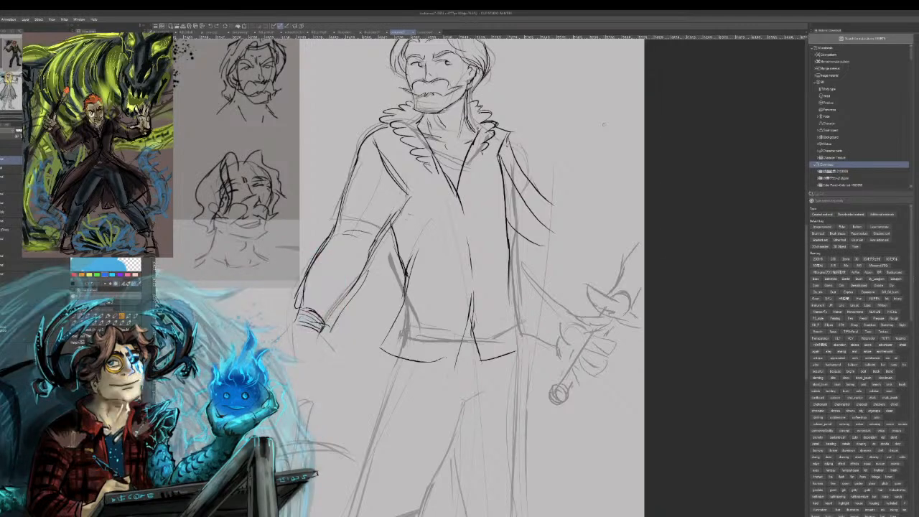
# - Try a raised forearm on the far arm, bent upward from the elbow to the wrist
pyautogui.moveTo(540, 216)
pyautogui.mouseDown()
pyautogui.moveTo(567, 194)
pyautogui.moveTo(572, 174)
pyautogui.moveTo(595, 182)
pyautogui.moveTo(564, 231)
pyautogui.mouseUp()
pyautogui.moveTo(595, 197)
pyautogui.mouseDown()
pyautogui.moveTo(553, 252)
pyautogui.moveTo(532, 251)
pyautogui.mouseUp()
pyautogui.hotkey('ctrl', 'z')
pyautogui.hotkey('ctrl', 'z')
pyautogui.hotkey('ctrl', 'z')
pyautogui.hotkey('ctrl', 'z')
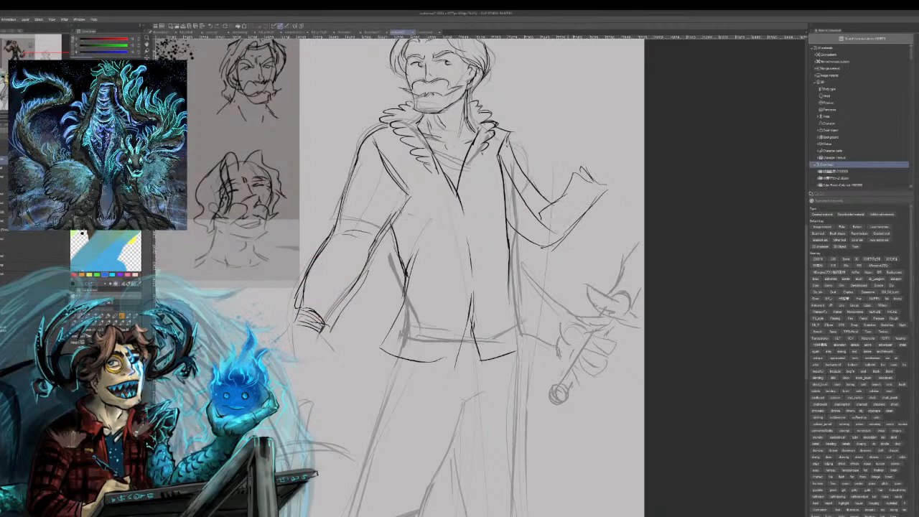
pyautogui.hotkey('ctrl', 'z')
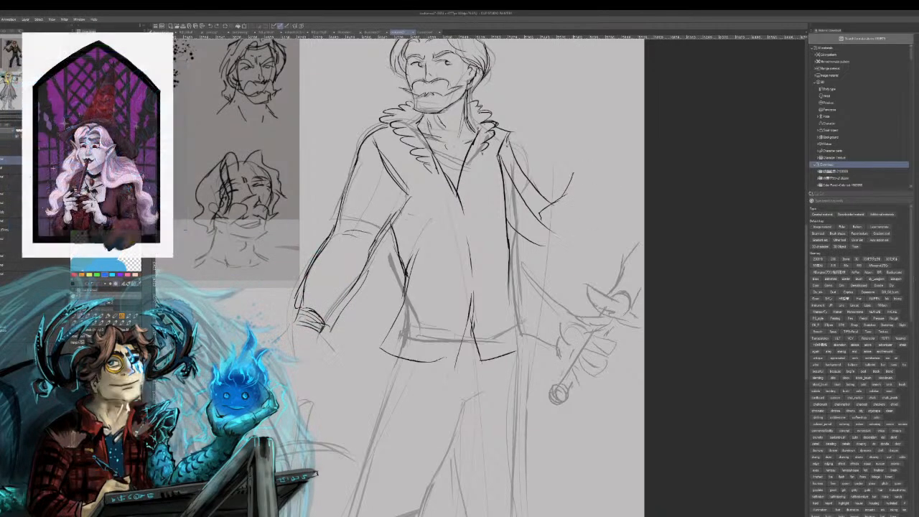
pyautogui.moveTo(588, 165)
pyautogui.mouseDown()
pyautogui.moveTo(597, 175)
pyautogui.moveTo(583, 227)
pyautogui.moveTo(538, 252)
pyautogui.moveTo(550, 246)
pyautogui.mouseUp()
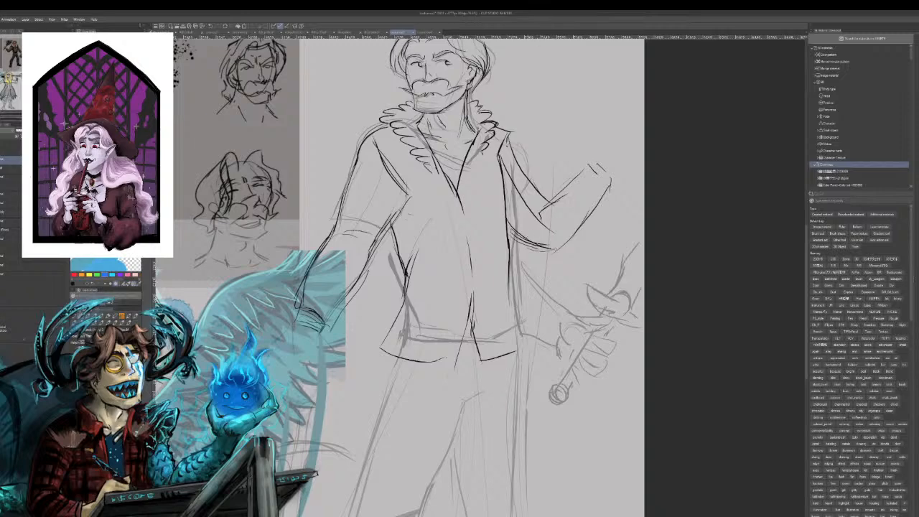
# - Sketch a closed fist with finger lines at the end of the raised forearm
pyautogui.moveTo(592, 136)
pyautogui.mouseDown()
pyautogui.moveTo(612, 127)
pyautogui.moveTo(632, 135)
pyautogui.mouseUp()
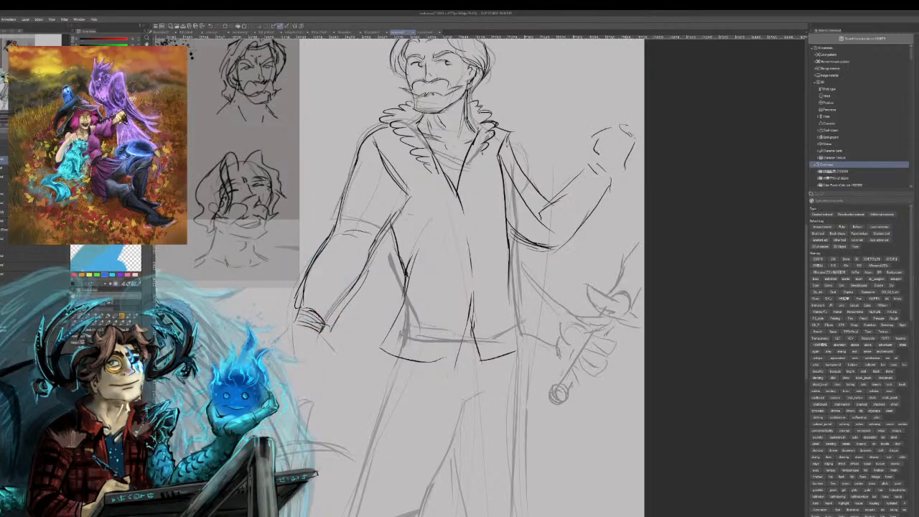
pyautogui.moveTo(601, 157); pyautogui.dragTo(594, 167)
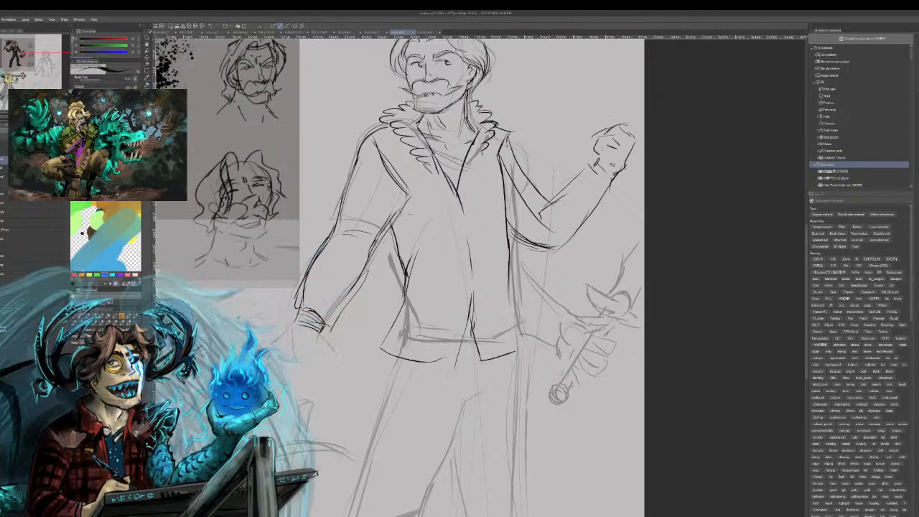
pyautogui.moveTo(633, 132)
pyautogui.mouseDown()
pyautogui.moveTo(620, 141)
pyautogui.moveTo(622, 159)
pyautogui.mouseUp()
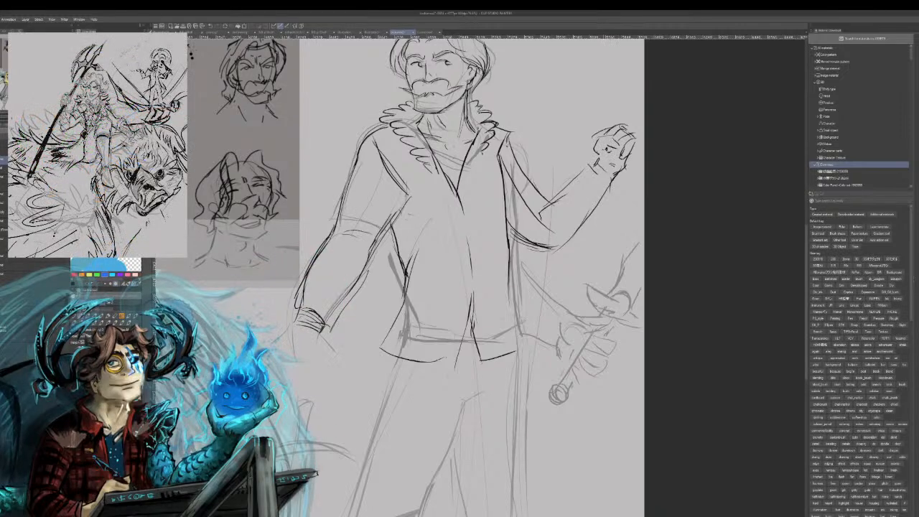
# - Try drawing a diagonal shaft running through the raised fist
pyautogui.moveTo(627, 150)
pyautogui.mouseDown()
pyautogui.moveTo(645, 159)
pyautogui.moveTo(642, 183)
pyautogui.mouseUp()
pyautogui.hotkey('ctrl', 'z')
pyautogui.moveTo(603, 132); pyautogui.dragTo(563, 107)
pyautogui.moveTo(567, 112)
pyautogui.mouseDown()
pyautogui.moveTo(552, 97)
pyautogui.moveTo(593, 133)
pyautogui.moveTo(552, 107)
pyautogui.mouseUp()
pyautogui.hotkey('ctrl', 'z')
pyautogui.hotkey('ctrl', 'z')
pyautogui.hotkey('ctrl', 'z')
pyautogui.moveTo(556, 112); pyautogui.dragTo(538, 104)
pyautogui.moveTo(600, 138); pyautogui.dragTo(553, 108)
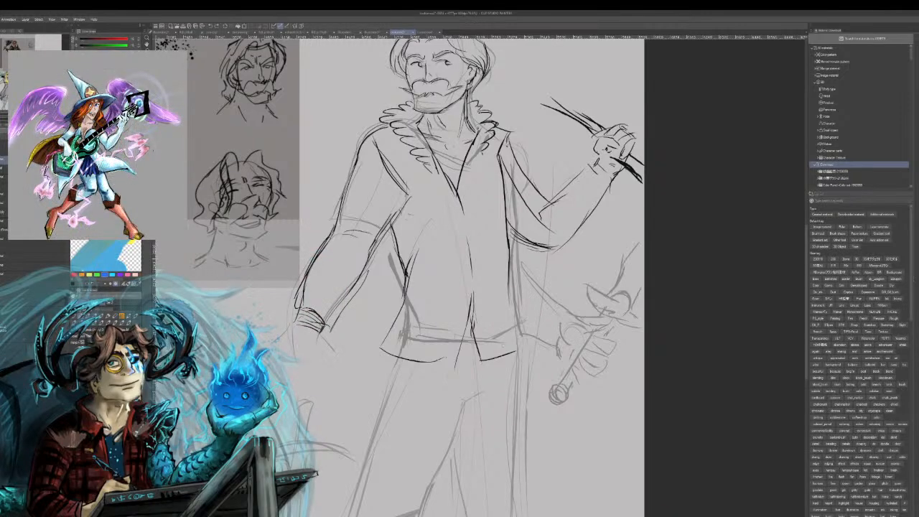
# - Erase the raised forearm, fist and shaft, and redraw the far upper arm as two straighter lines angling outward from the shoulder
pyautogui.hotkey('ctrl', 'z')
pyautogui.moveTo(526, 166)
pyautogui.mouseDown()
pyautogui.moveTo(530, 208)
pyautogui.moveTo(590, 191)
pyautogui.moveTo(649, 156)
pyautogui.mouseUp()
pyautogui.moveTo(556, 195); pyautogui.dragTo(544, 208)
pyautogui.moveTo(603, 132); pyautogui.dragTo(589, 115)
pyautogui.moveTo(556, 147); pyautogui.dragTo(589, 240)
pyautogui.moveTo(495, 161); pyautogui.dragTo(562, 213)
pyautogui.moveTo(507, 132)
pyautogui.mouseDown()
pyautogui.moveTo(571, 191)
pyautogui.moveTo(538, 168)
pyautogui.moveTo(555, 183)
pyautogui.mouseUp()
pyautogui.moveTo(520, 213); pyautogui.dragTo(538, 218)
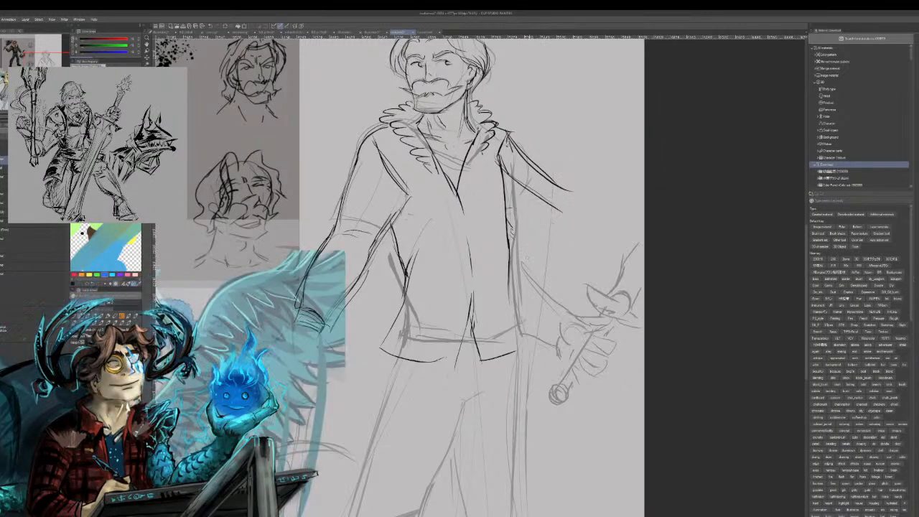
# - Erase the front opening line and far jacket hem, and redraw the torso's far side from armhole to waist
pyautogui.moveTo(504, 158); pyautogui.dragTo(511, 274)
pyautogui.moveTo(511, 208); pyautogui.dragTo(507, 362)
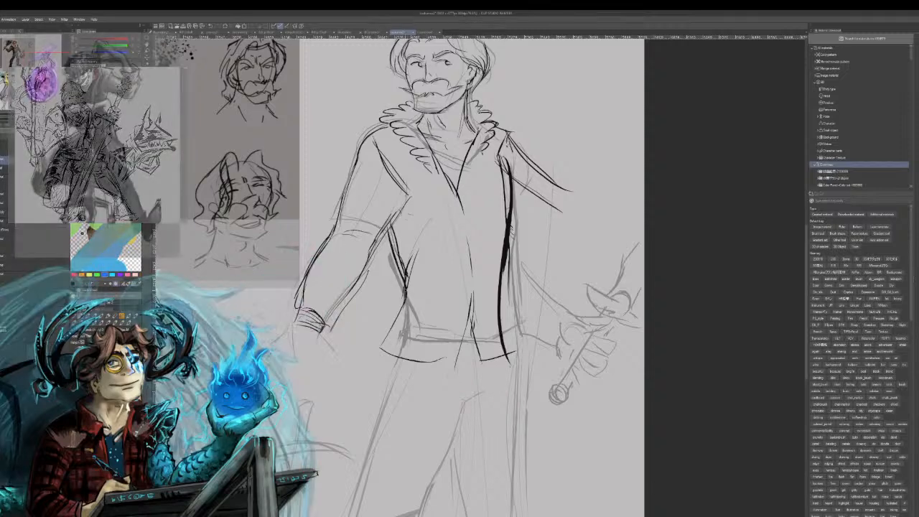
pyautogui.moveTo(507, 170)
pyautogui.mouseDown()
pyautogui.moveTo(487, 312)
pyautogui.moveTo(494, 248)
pyautogui.moveTo(492, 356)
pyautogui.mouseUp()
pyautogui.hotkey('ctrl', 'z')
pyautogui.hotkey('ctrl', 'z')
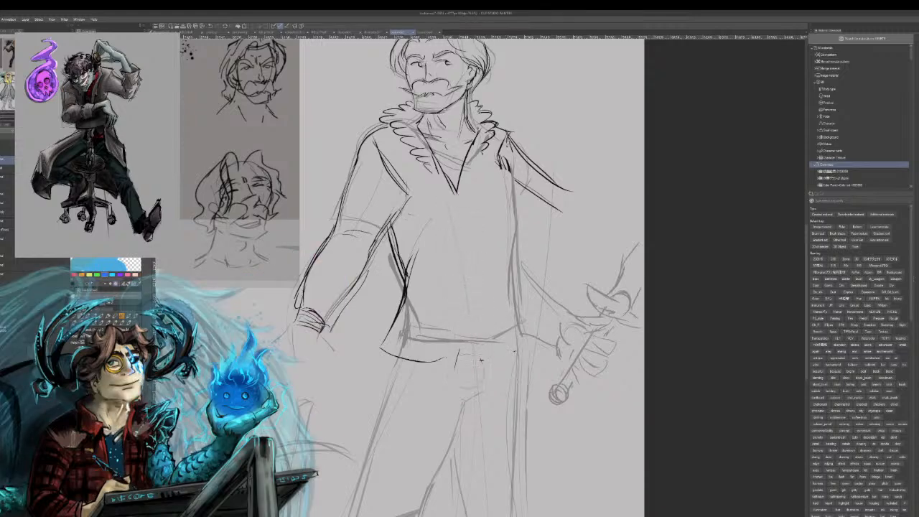
pyautogui.moveTo(503, 162); pyautogui.dragTo(514, 339)
pyautogui.moveTo(504, 276); pyautogui.dragTo(501, 314)
pyautogui.moveTo(503, 247); pyautogui.dragTo(503, 275)
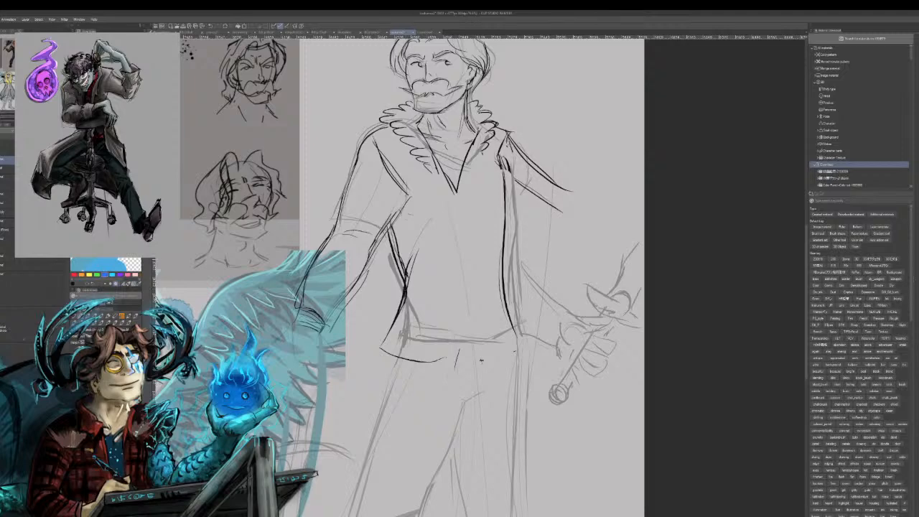
# - Draw a curved shirt hem across the waist, refine the near torso side, and add a neckline inside the V opening
pyautogui.moveTo(388, 317); pyautogui.dragTo(425, 340)
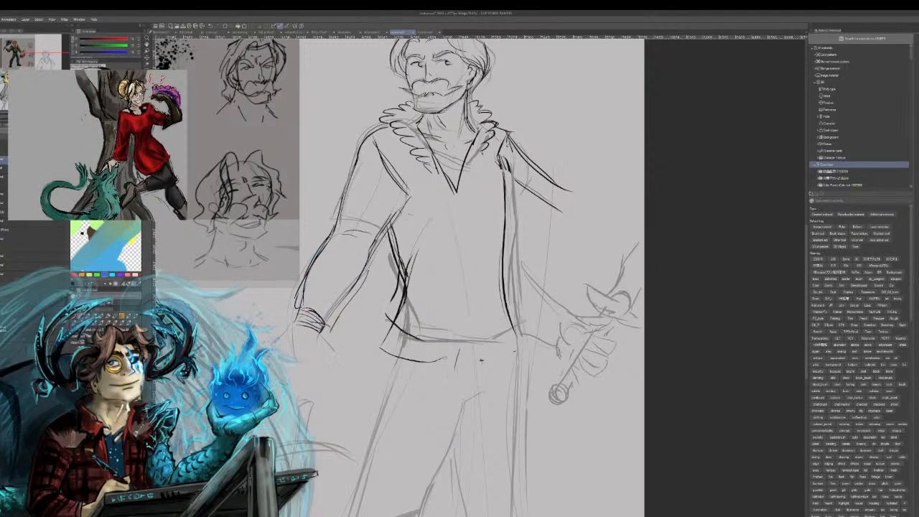
pyautogui.hotkey('ctrl', 'z')
pyautogui.hotkey('ctrl', 'z')
pyautogui.hotkey('ctrl', 'z')
pyautogui.hotkey('ctrl', 'z')
pyautogui.hotkey('ctrl', 'z')
pyautogui.hotkey('ctrl', 'z')
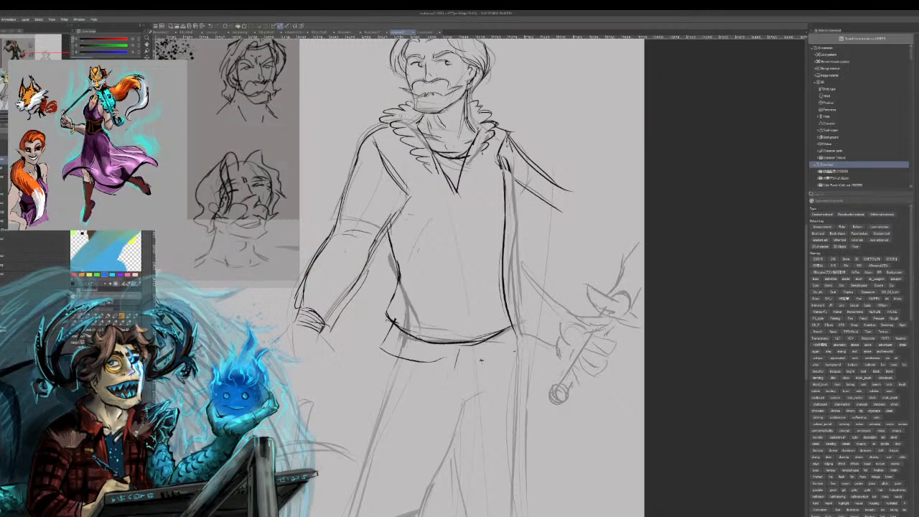
# - Draw the outer and inner thigh contours of both trouser legs below the shirt hem
pyautogui.moveTo(400, 329)
pyautogui.mouseDown()
pyautogui.moveTo(376, 416)
pyautogui.moveTo(373, 472)
pyautogui.mouseUp()
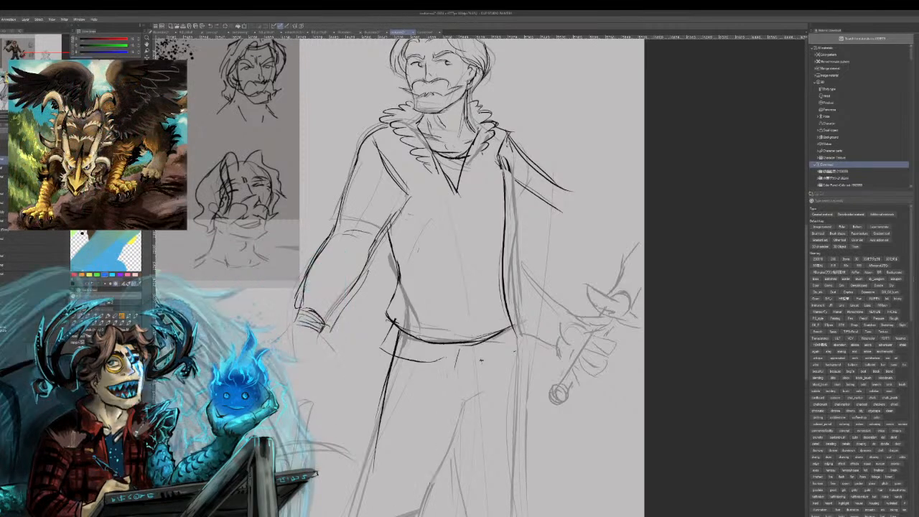
pyautogui.moveTo(421, 481); pyautogui.dragTo(416, 509)
pyautogui.moveTo(455, 406); pyautogui.dragTo(422, 476)
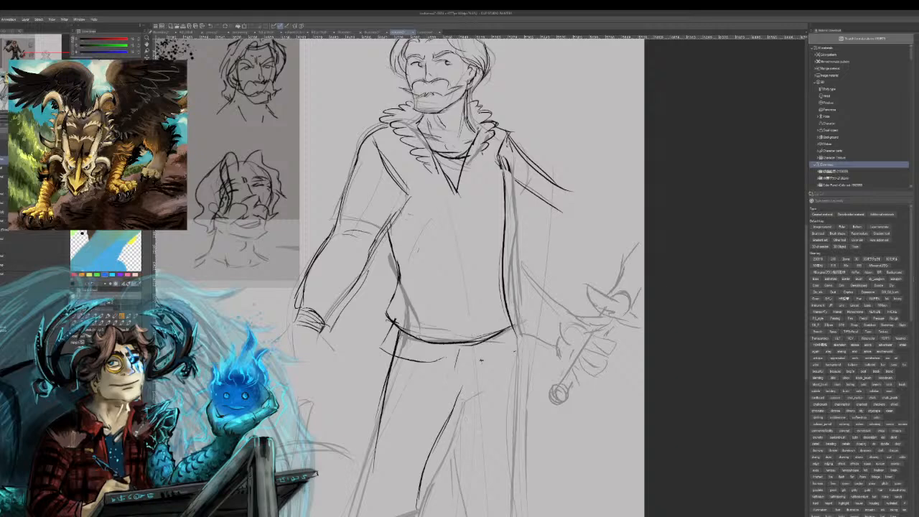
pyautogui.moveTo(507, 336); pyautogui.dragTo(501, 500)
pyautogui.moveTo(503, 461); pyautogui.dragTo(500, 483)
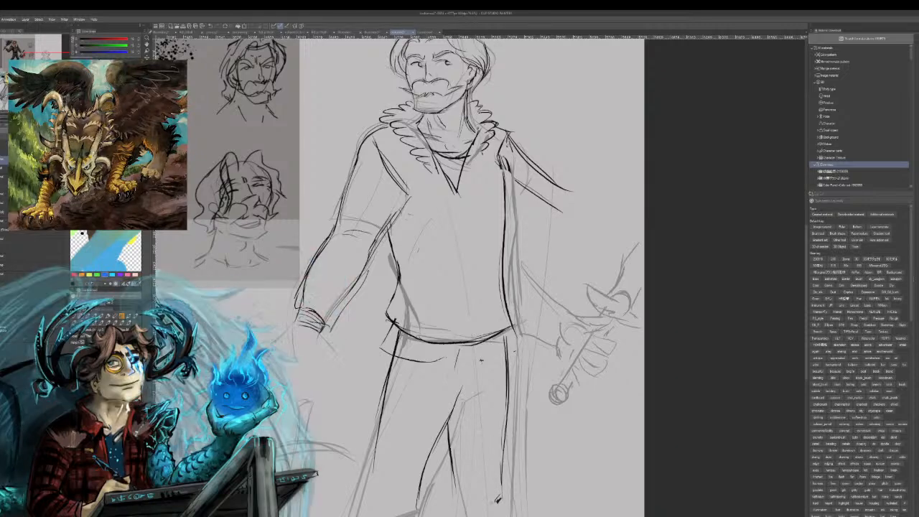
# - Draw the near trouser leg from knee to ankle, add knee creases on both legs, and continue the far leg's inner contour
pyautogui.moveTo(374, 501)
pyautogui.mouseDown()
pyautogui.moveTo(410, 492)
pyautogui.moveTo(403, 337)
pyautogui.moveTo(464, 242)
pyautogui.moveTo(440, 399)
pyautogui.mouseUp()
pyautogui.moveTo(446, 368)
pyautogui.mouseDown()
pyautogui.moveTo(443, 379)
pyautogui.moveTo(386, 382)
pyautogui.moveTo(407, 267)
pyautogui.mouseUp()
pyautogui.hotkey('ctrl', 'z')
pyautogui.moveTo(393, 356); pyautogui.dragTo(422, 218)
pyautogui.moveTo(404, 264); pyautogui.dragTo(434, 189)
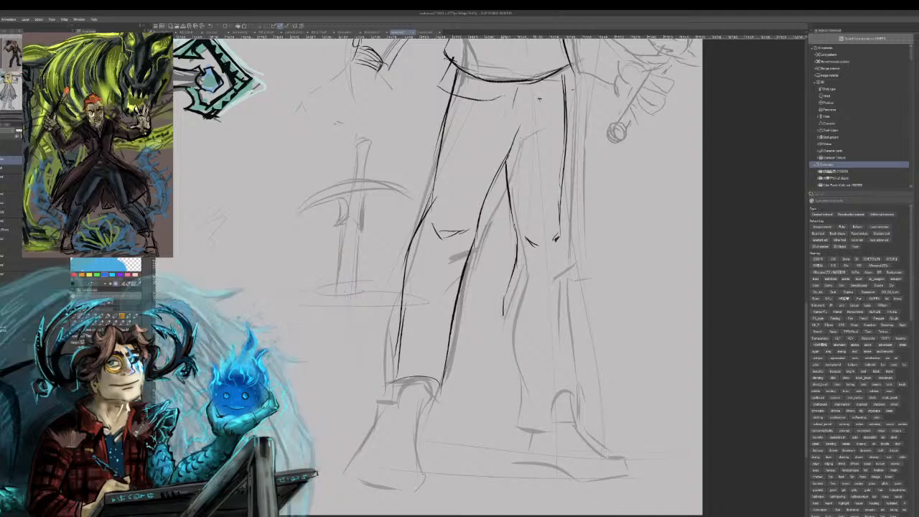
# - Draw the far trouser leg's lower inner and outer contours and add its cuff line above the ankle
pyautogui.moveTo(511, 395); pyautogui.dragTo(554, 394)
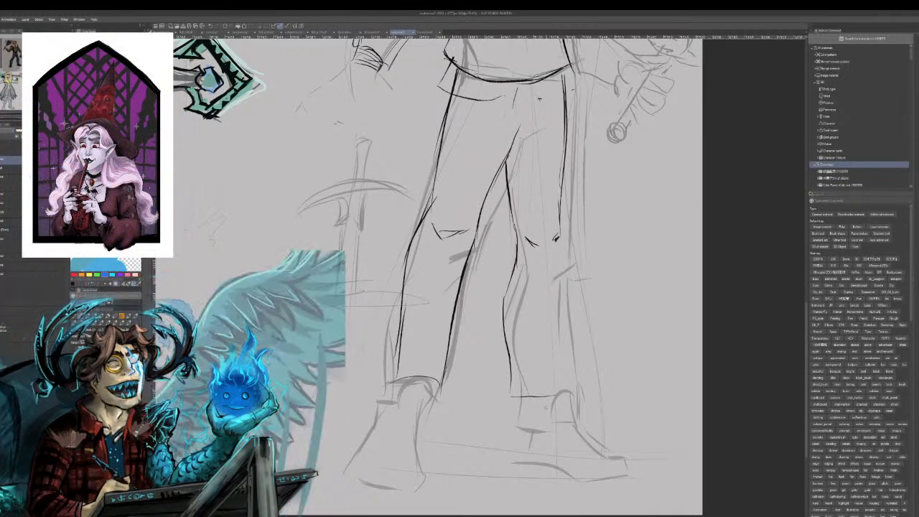
pyautogui.moveTo(518, 397); pyautogui.dragTo(543, 399)
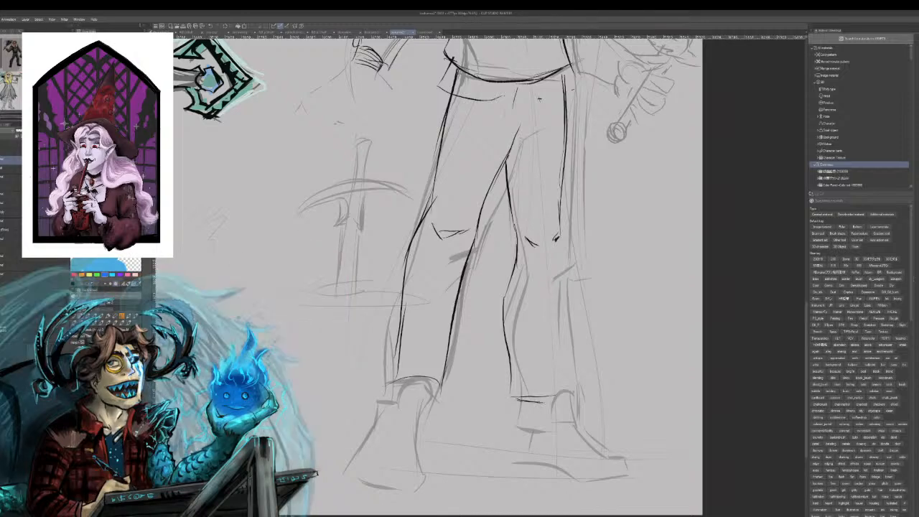
pyautogui.moveTo(558, 238); pyautogui.dragTo(556, 280)
pyautogui.moveTo(570, 382); pyautogui.dragTo(560, 225)
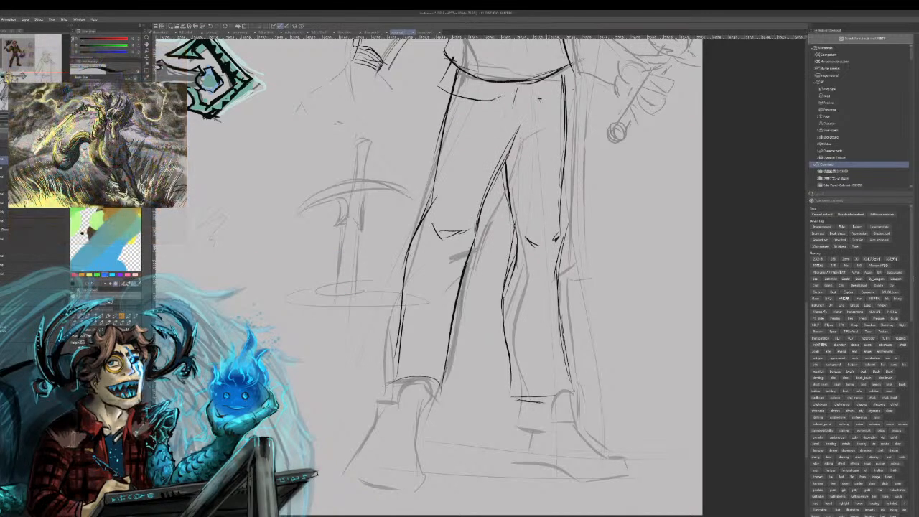
# - Outline the far shoe with its banded ankle collar, heel, instep, toe and sole
pyautogui.moveTo(530, 404)
pyautogui.mouseDown()
pyautogui.moveTo(524, 452)
pyautogui.moveTo(540, 471)
pyautogui.moveTo(593, 488)
pyautogui.moveTo(636, 478)
pyautogui.mouseUp()
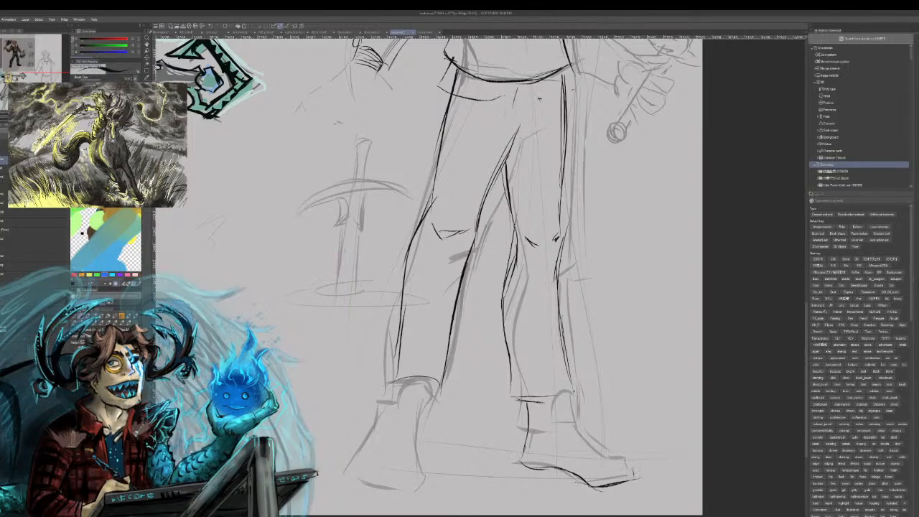
pyautogui.moveTo(592, 454)
pyautogui.mouseDown()
pyautogui.moveTo(620, 458)
pyautogui.moveTo(611, 455)
pyautogui.mouseUp()
pyautogui.moveTo(574, 425); pyautogui.dragTo(585, 441)
pyautogui.moveTo(575, 393)
pyautogui.mouseDown()
pyautogui.moveTo(573, 424)
pyautogui.moveTo(562, 389)
pyautogui.moveTo(551, 411)
pyautogui.mouseUp()
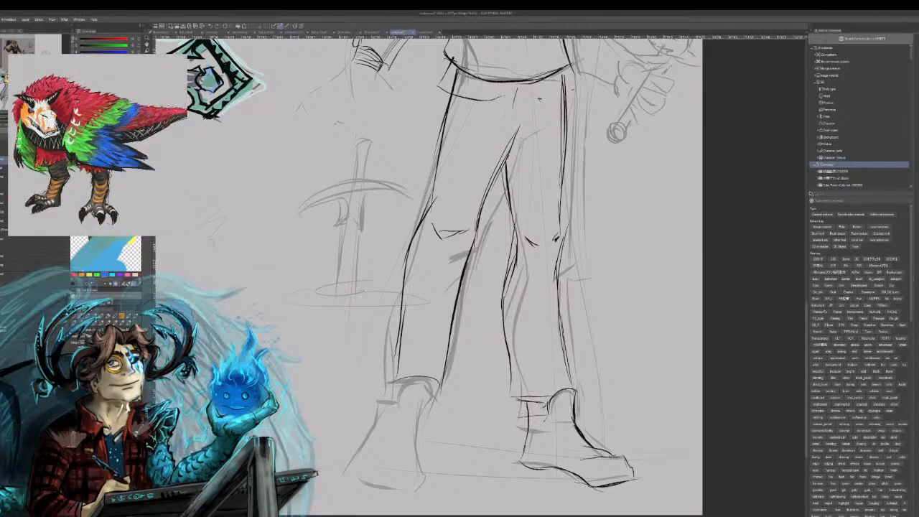
pyautogui.hotkey('ctrl', 'z')
pyautogui.moveTo(526, 418)
pyautogui.mouseDown()
pyautogui.moveTo(520, 462)
pyautogui.moveTo(545, 469)
pyautogui.mouseUp()
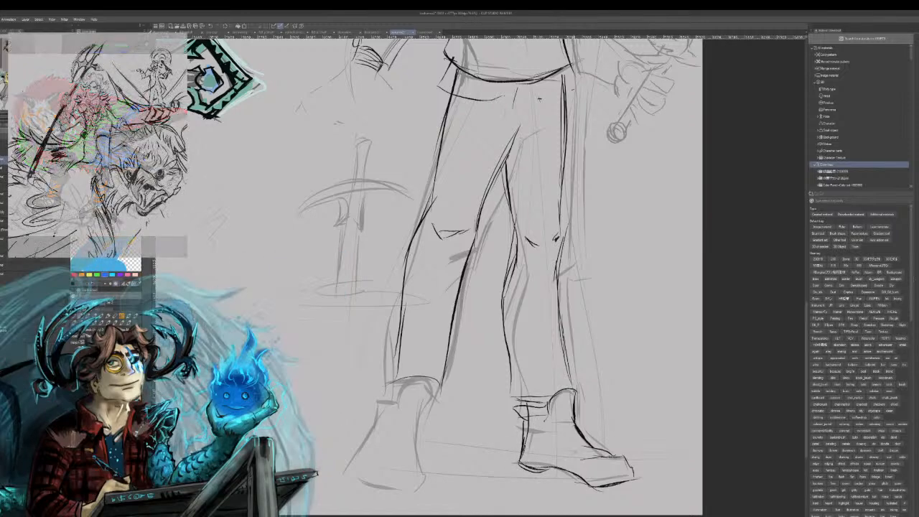
pyautogui.moveTo(542, 467)
pyautogui.mouseDown()
pyautogui.moveTo(604, 491)
pyautogui.moveTo(630, 481)
pyautogui.mouseUp()
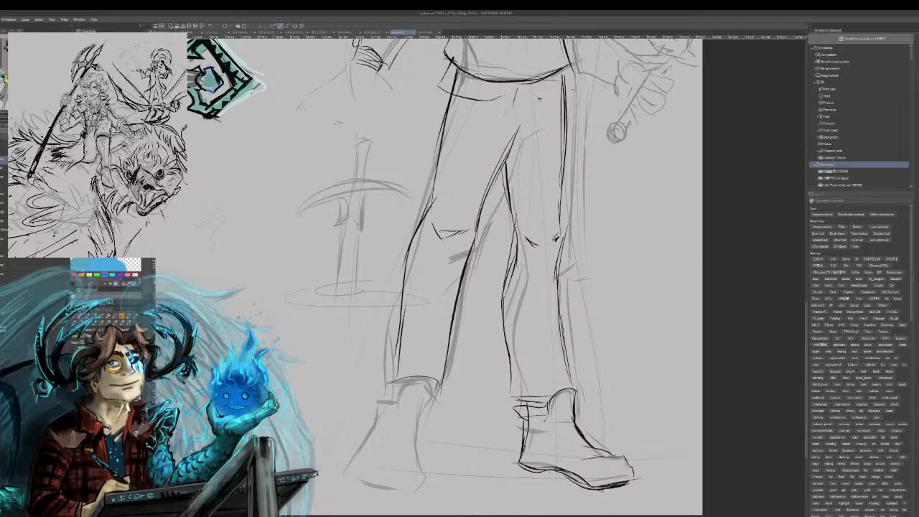
# - Draw the curved hem and ankle collar below the near trouser leg, and outline both sides and the toe of the near shoe
pyautogui.moveTo(404, 387)
pyautogui.mouseDown()
pyautogui.moveTo(435, 373)
pyautogui.moveTo(434, 413)
pyautogui.mouseUp()
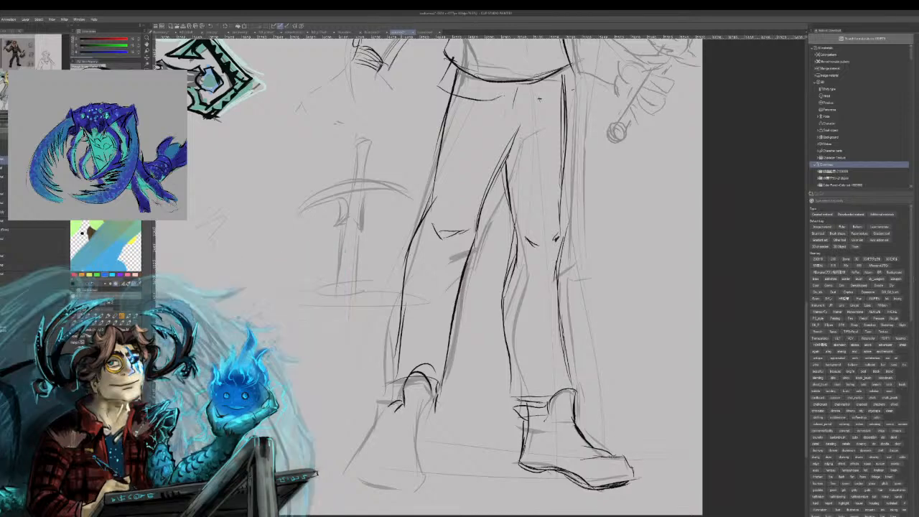
pyautogui.moveTo(439, 399); pyautogui.dragTo(430, 441)
pyautogui.moveTo(396, 409); pyautogui.dragTo(386, 432)
pyautogui.moveTo(385, 467); pyautogui.dragTo(436, 498)
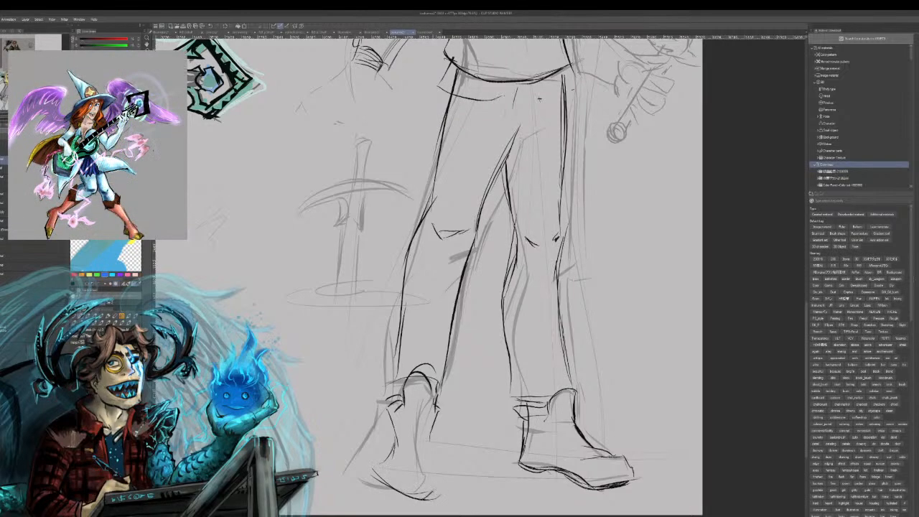
pyautogui.moveTo(431, 438); pyautogui.dragTo(442, 486)
pyautogui.moveTo(436, 410)
pyautogui.mouseDown()
pyautogui.moveTo(434, 464)
pyautogui.moveTo(432, 410)
pyautogui.mouseUp()
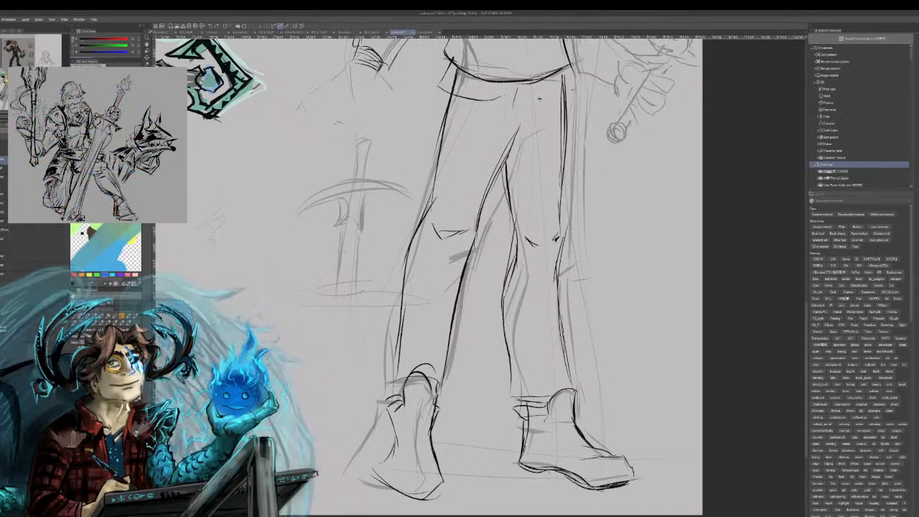
# - Draw the tongue opening down the front of the near shoe and add short laces across it
pyautogui.moveTo(410, 422)
pyautogui.mouseDown()
pyautogui.moveTo(431, 410)
pyautogui.moveTo(429, 421)
pyautogui.moveTo(425, 414)
pyautogui.mouseUp()
pyautogui.moveTo(412, 429)
pyautogui.mouseDown()
pyautogui.moveTo(430, 416)
pyautogui.moveTo(427, 447)
pyautogui.mouseUp()
pyautogui.moveTo(411, 407); pyautogui.dragTo(404, 441)
pyautogui.hotkey('ctrl', 'z')
pyautogui.hotkey('ctrl', 'z')
pyautogui.hotkey('ctrl', 'z')
pyautogui.hotkey('ctrl', 'z')
pyautogui.hotkey('ctrl', 'z')
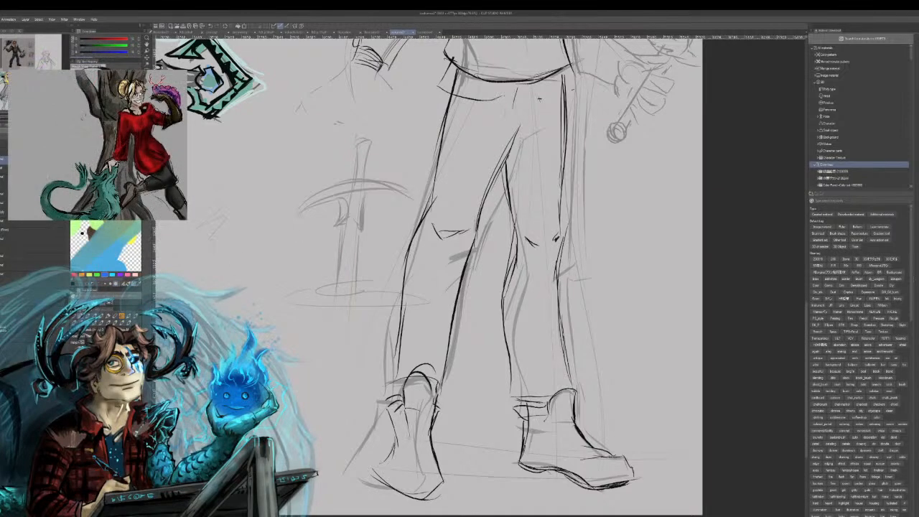
pyautogui.moveTo(412, 445); pyautogui.dragTo(398, 457)
pyautogui.moveTo(398, 457); pyautogui.dragTo(394, 476)
pyautogui.moveTo(429, 410)
pyautogui.mouseDown()
pyautogui.moveTo(414, 443)
pyautogui.moveTo(423, 429)
pyautogui.mouseUp()
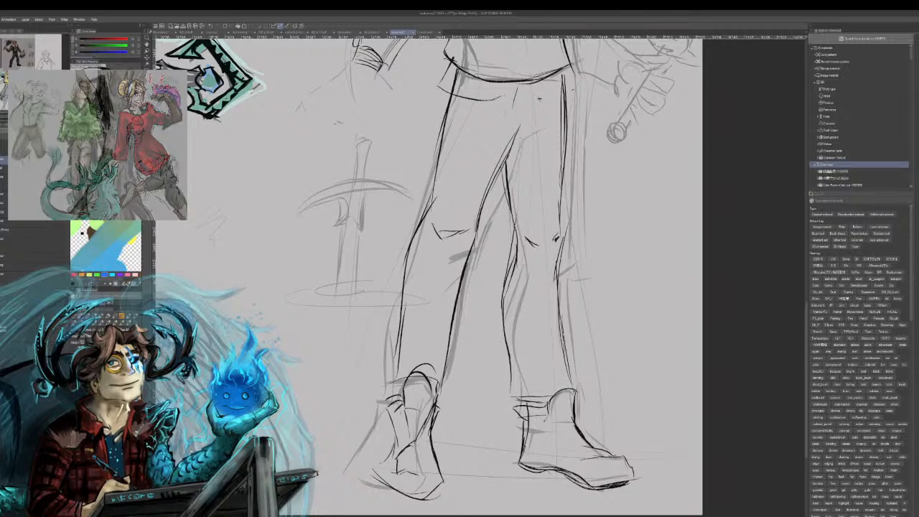
pyautogui.moveTo(408, 422); pyautogui.dragTo(420, 436)
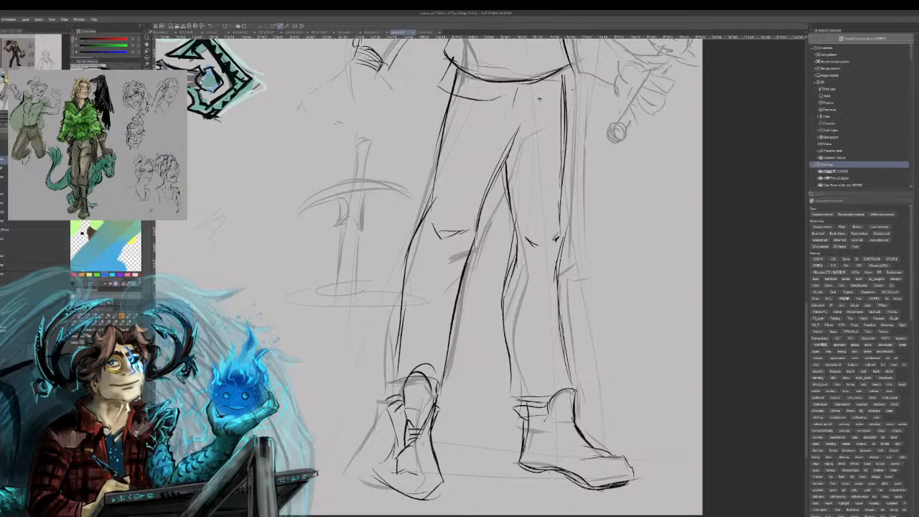
# - Add the sole and toe cap to the near shoe and the toe cap and front opening lines to the far shoe
pyautogui.moveTo(394, 443)
pyautogui.mouseDown()
pyautogui.moveTo(383, 482)
pyautogui.moveTo(404, 502)
pyautogui.mouseUp()
pyautogui.moveTo(415, 503)
pyautogui.mouseDown()
pyautogui.moveTo(447, 498)
pyautogui.moveTo(383, 491)
pyautogui.mouseUp()
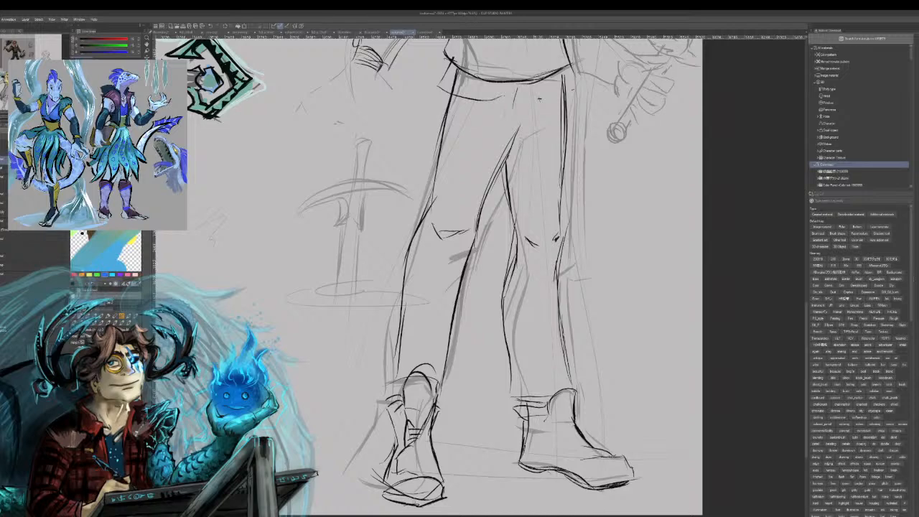
pyautogui.moveTo(594, 460); pyautogui.dragTo(588, 483)
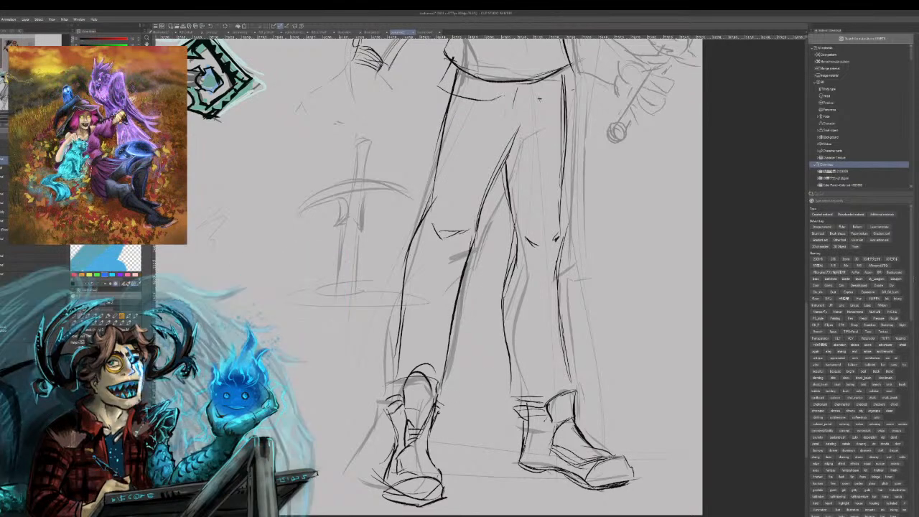
# - Rework the near knee's crease marks and reinforce the outer thigh contour of the far trouser leg
pyautogui.moveTo(429, 242)
pyautogui.mouseDown()
pyautogui.moveTo(441, 255)
pyautogui.moveTo(444, 248)
pyautogui.mouseUp()
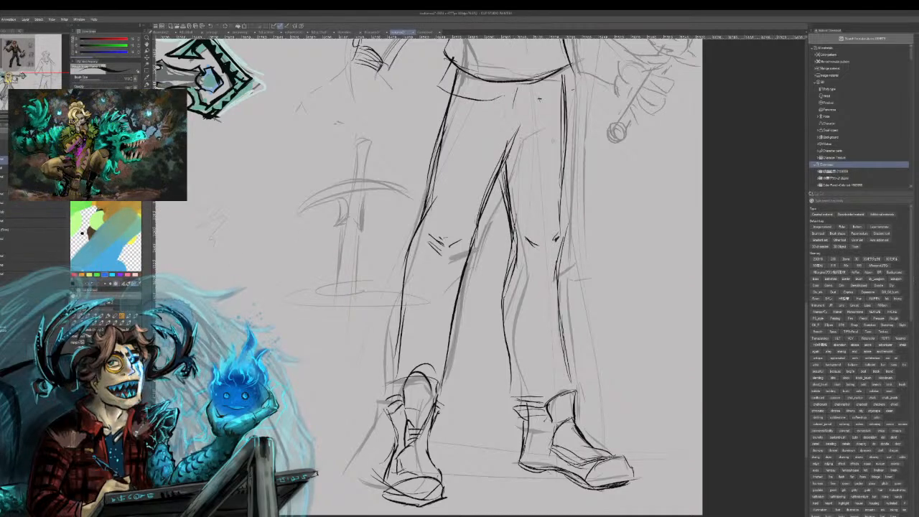
pyautogui.moveTo(561, 77); pyautogui.dragTo(559, 130)
pyautogui.moveTo(561, 177); pyautogui.dragTo(557, 251)
pyautogui.moveTo(563, 140); pyautogui.dragTo(560, 229)
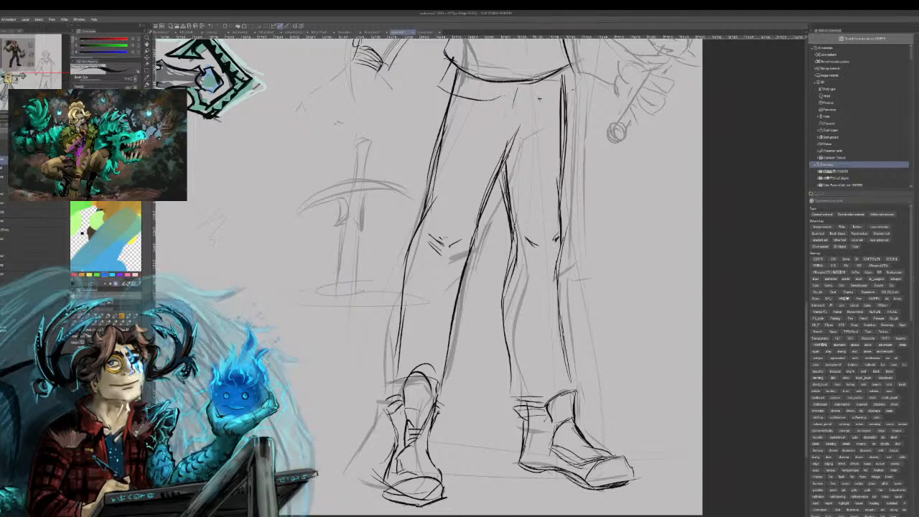
pyautogui.moveTo(539, 99); pyautogui.dragTo(573, 439)
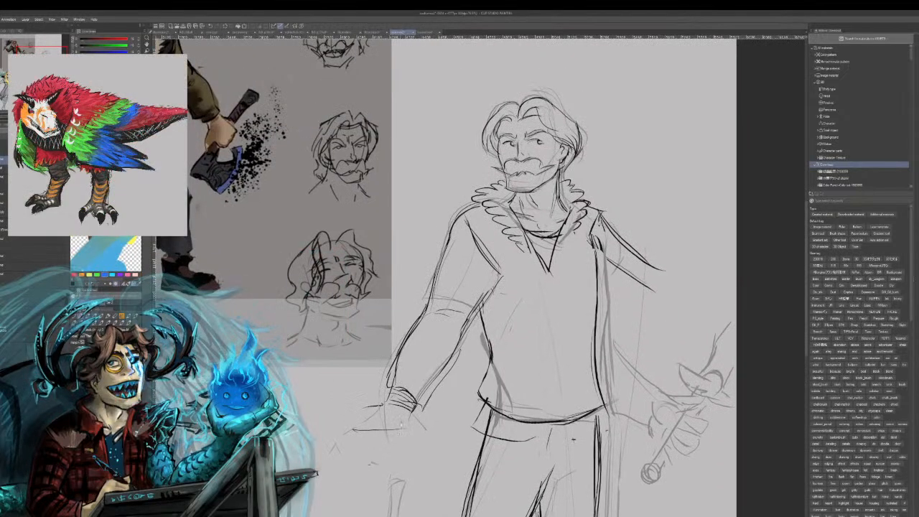
pyautogui.moveTo(363, 435)
pyautogui.mouseDown()
pyautogui.moveTo(402, 431)
pyautogui.moveTo(406, 452)
pyautogui.mouseUp()
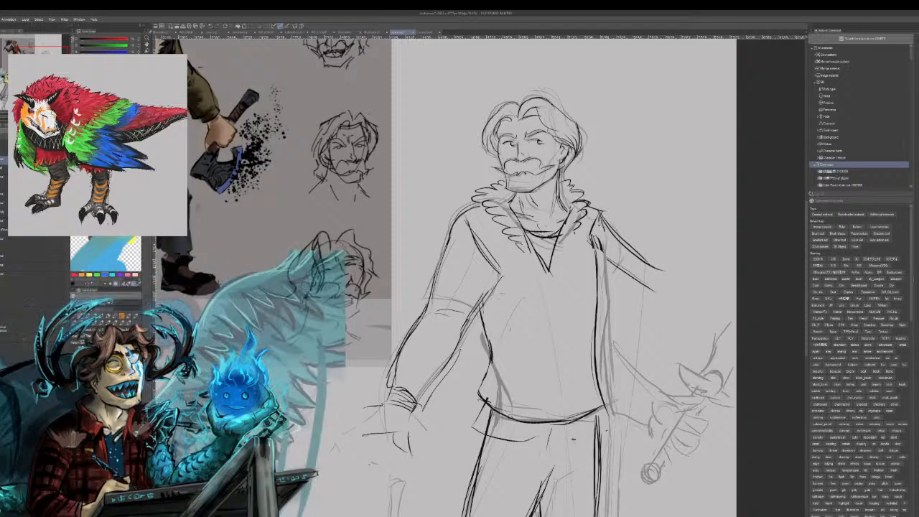
pyautogui.moveTo(411, 425)
pyautogui.mouseDown()
pyautogui.moveTo(409, 443)
pyautogui.moveTo(407, 430)
pyautogui.mouseUp()
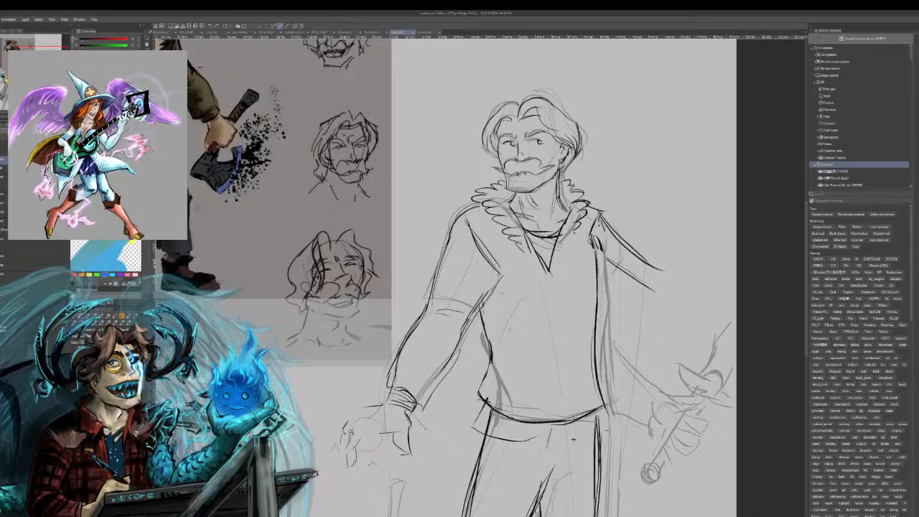
pyautogui.moveTo(353, 435); pyautogui.dragTo(373, 457)
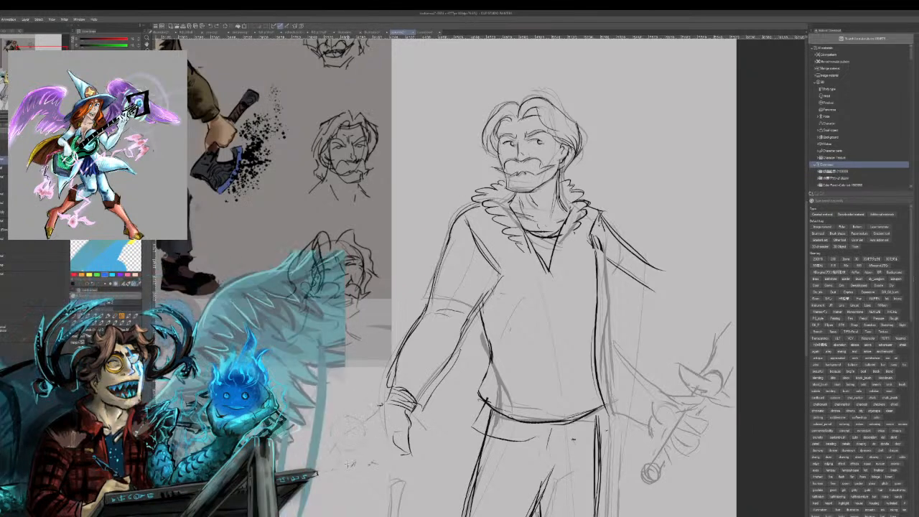
pyautogui.moveTo(364, 419); pyautogui.dragTo(385, 400)
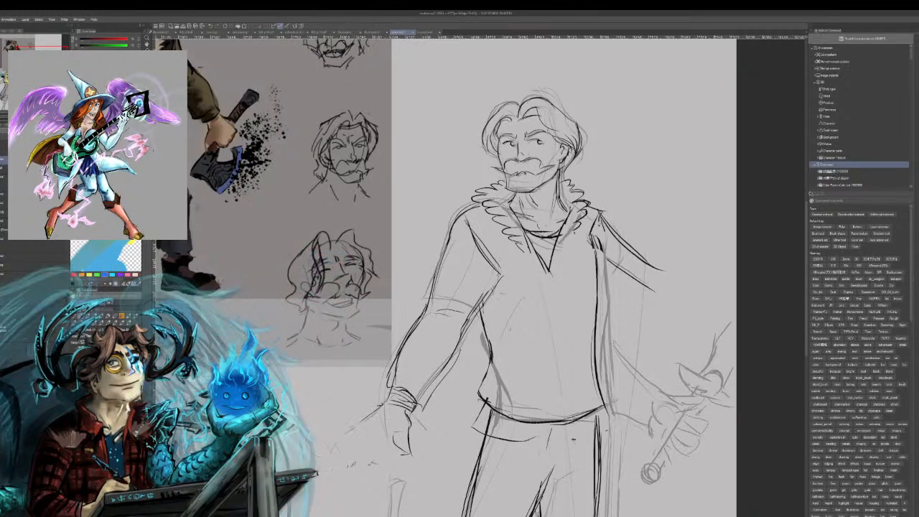
pyautogui.moveTo(354, 435); pyautogui.dragTo(389, 439)
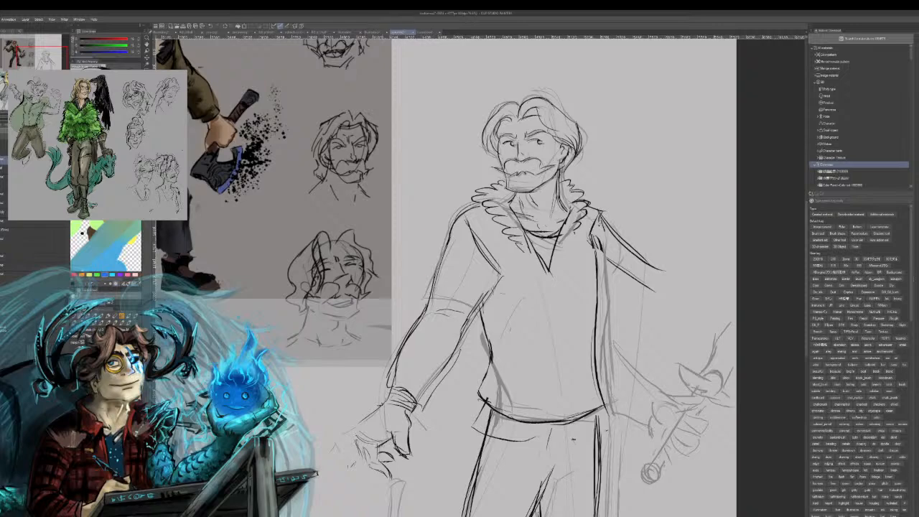
pyautogui.moveTo(355, 431); pyautogui.dragTo(349, 442)
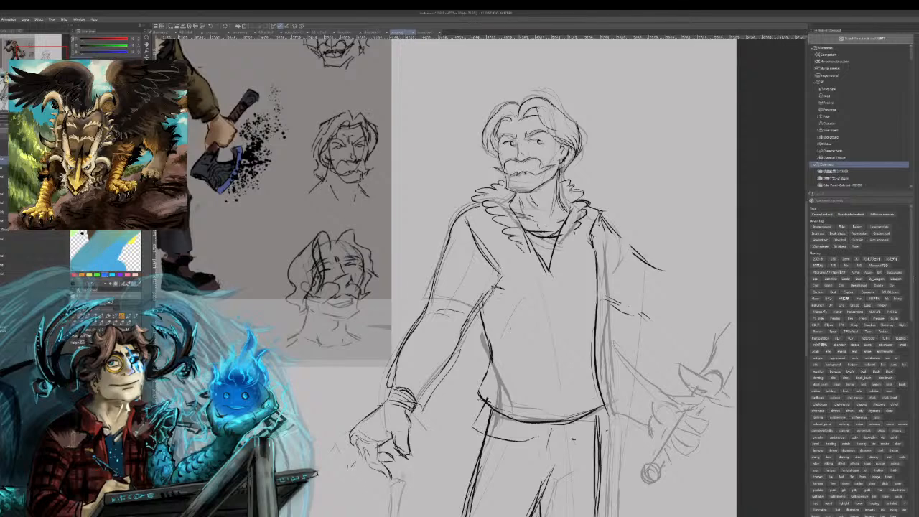
pyautogui.moveTo(375, 402); pyautogui.dragTo(326, 438)
pyautogui.moveTo(402, 442)
pyautogui.mouseDown()
pyautogui.moveTo(395, 454)
pyautogui.moveTo(381, 423)
pyautogui.moveTo(407, 419)
pyautogui.mouseUp()
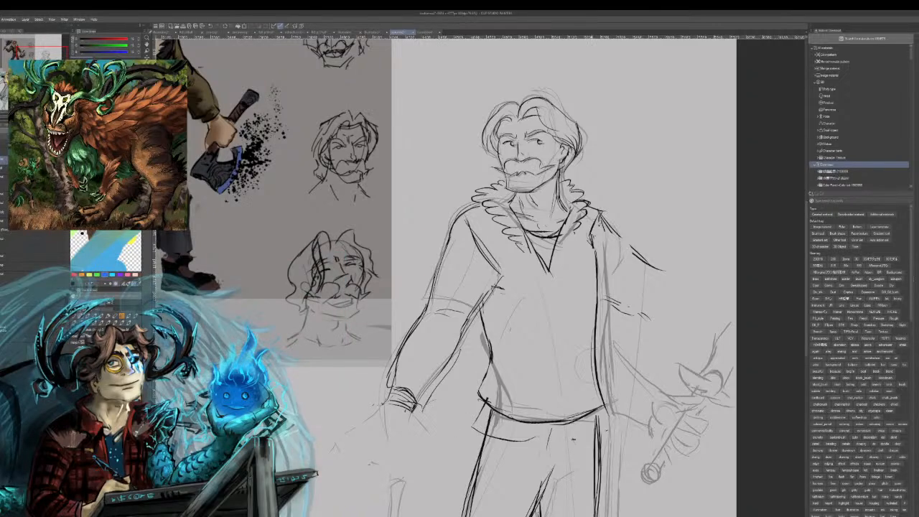
# - Erase and redraw the torso's far side line from armhole to hem, and add chest seams on both sides of the V neckline
pyautogui.moveTo(597, 240); pyautogui.dragTo(597, 463)
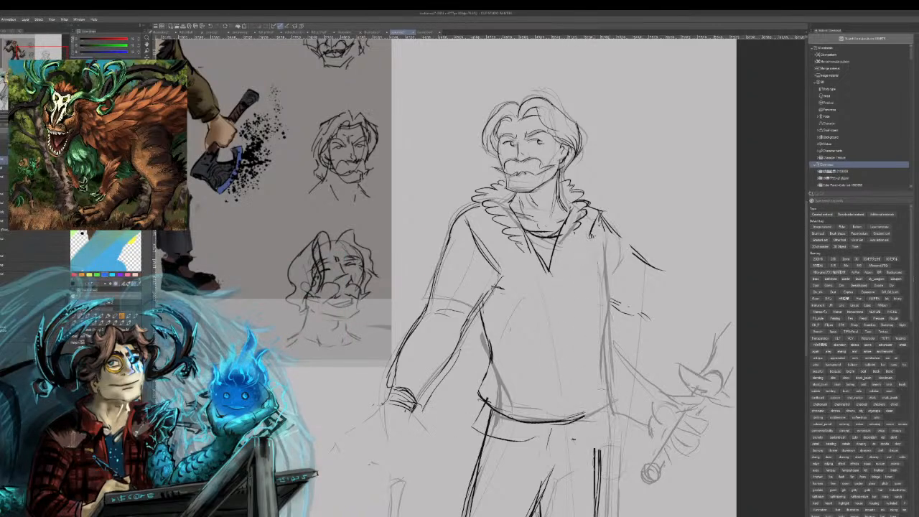
pyautogui.moveTo(597, 287); pyautogui.dragTo(599, 333)
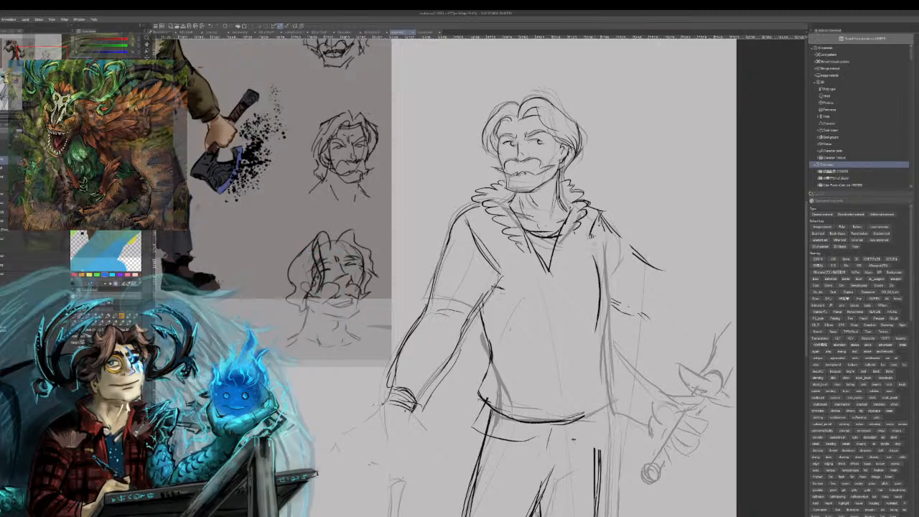
pyautogui.moveTo(593, 242); pyautogui.dragTo(601, 373)
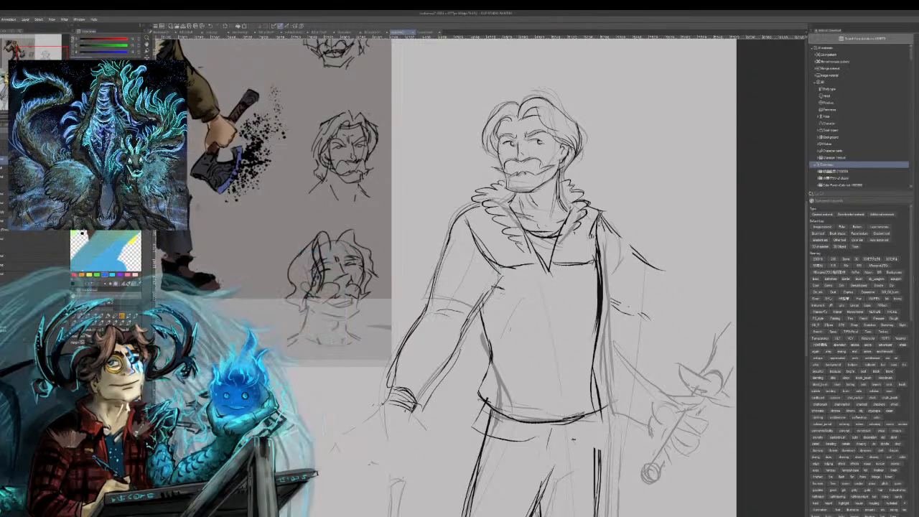
# - Darken the near upper arm's outer line and draw the far arm bent upward from the elbow to a banded cuff
pyautogui.moveTo(451, 217)
pyautogui.mouseDown()
pyautogui.moveTo(470, 209)
pyautogui.moveTo(443, 262)
pyautogui.mouseUp()
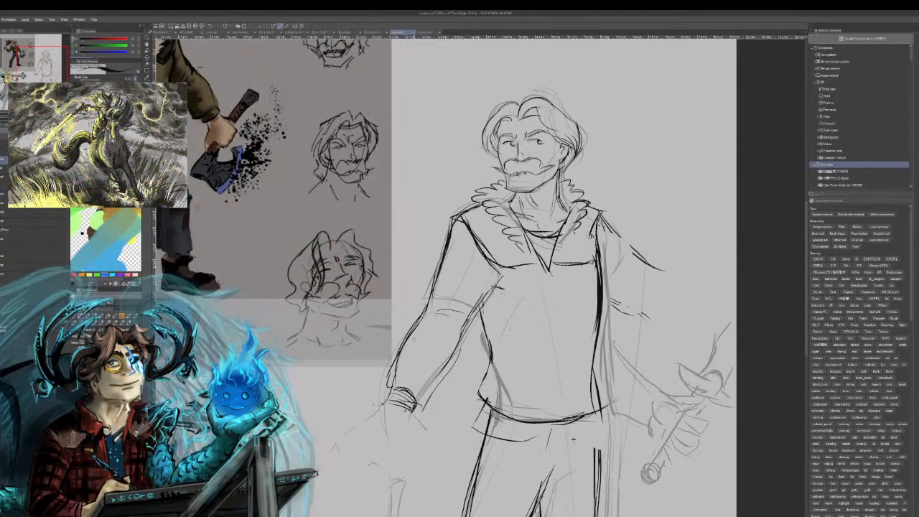
pyautogui.moveTo(602, 290); pyautogui.dragTo(641, 313)
pyautogui.moveTo(645, 276)
pyautogui.mouseDown()
pyautogui.moveTo(647, 306)
pyautogui.moveTo(705, 293)
pyautogui.moveTo(720, 259)
pyautogui.mouseUp()
pyautogui.moveTo(646, 270)
pyautogui.mouseDown()
pyautogui.moveTo(703, 246)
pyautogui.moveTo(711, 266)
pyautogui.moveTo(720, 264)
pyautogui.moveTo(702, 263)
pyautogui.mouseUp()
pyautogui.moveTo(709, 224)
pyautogui.mouseDown()
pyautogui.moveTo(695, 236)
pyautogui.moveTo(718, 204)
pyautogui.moveTo(736, 216)
pyautogui.mouseUp()
pyautogui.moveTo(736, 244); pyautogui.dragTo(723, 262)
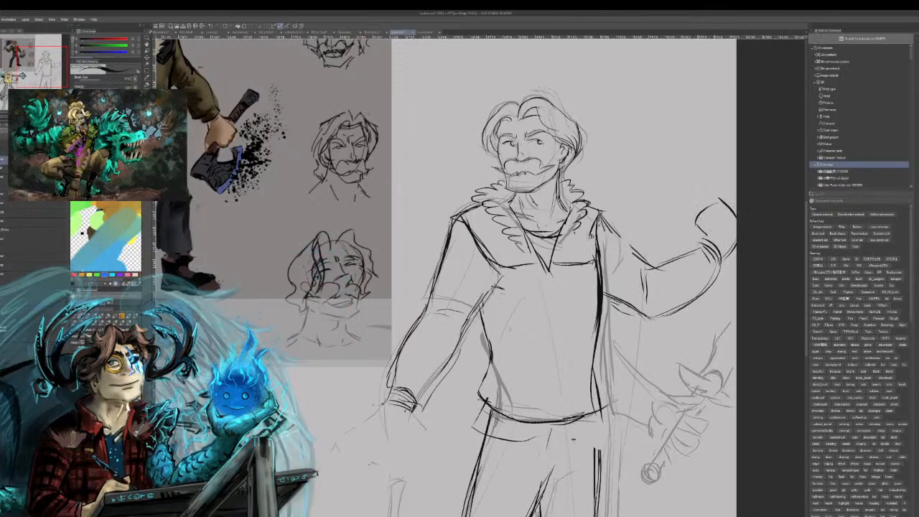
# - Rework the raised hand above the far cuff, replacing its first palm outline with a thumb line
pyautogui.moveTo(706, 208)
pyautogui.mouseDown()
pyautogui.moveTo(734, 192)
pyautogui.moveTo(688, 223)
pyautogui.moveTo(688, 204)
pyautogui.mouseUp()
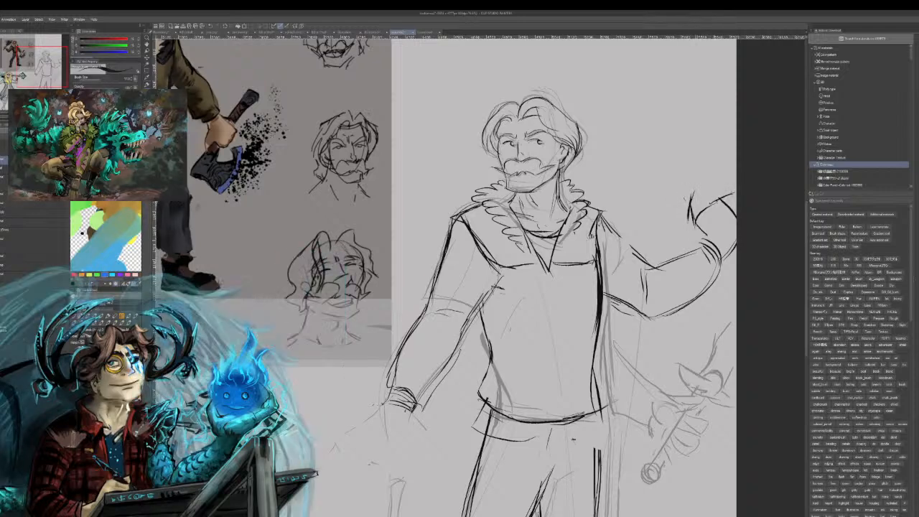
pyautogui.moveTo(732, 192); pyautogui.dragTo(707, 220)
pyautogui.hotkey('ctrl', 'z')
pyautogui.moveTo(726, 204); pyautogui.dragTo(700, 233)
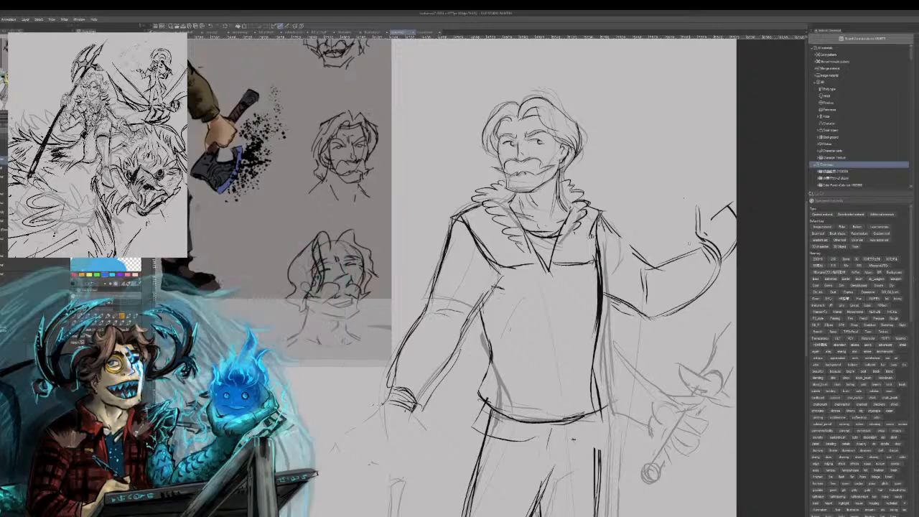
# - Draw the lowered near hand below the cuff, starting with the back of the hand and the pointed thumb
pyautogui.moveTo(353, 407); pyautogui.dragTo(390, 397)
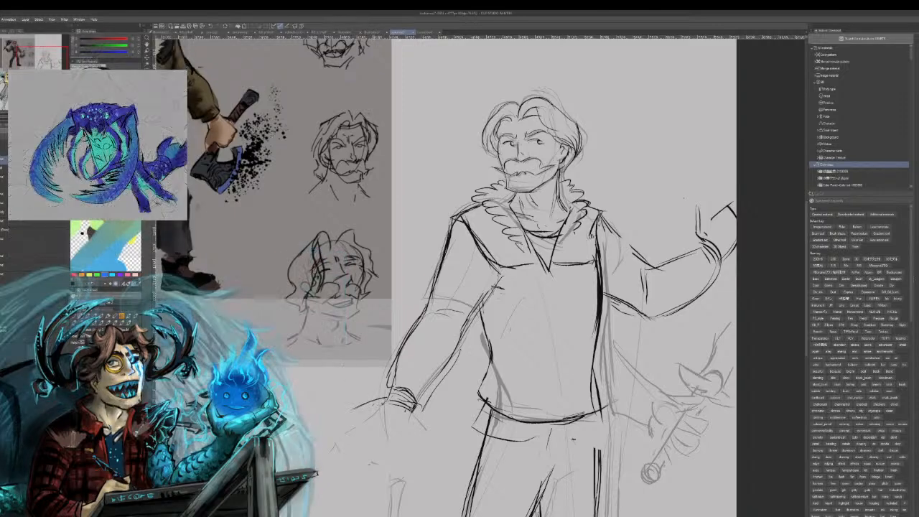
pyautogui.moveTo(389, 428); pyautogui.dragTo(396, 446)
pyautogui.moveTo(414, 414); pyautogui.dragTo(396, 460)
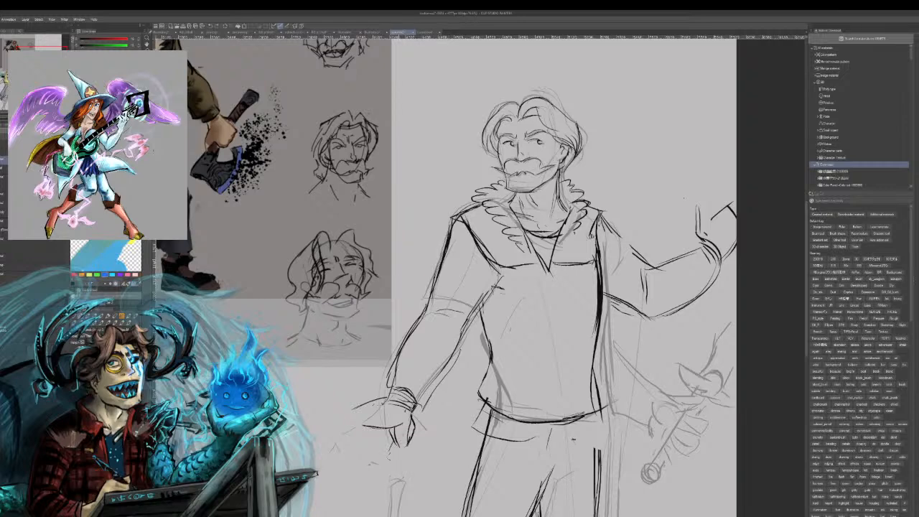
pyautogui.moveTo(411, 440)
pyautogui.mouseDown()
pyautogui.moveTo(398, 464)
pyautogui.moveTo(410, 425)
pyautogui.mouseUp()
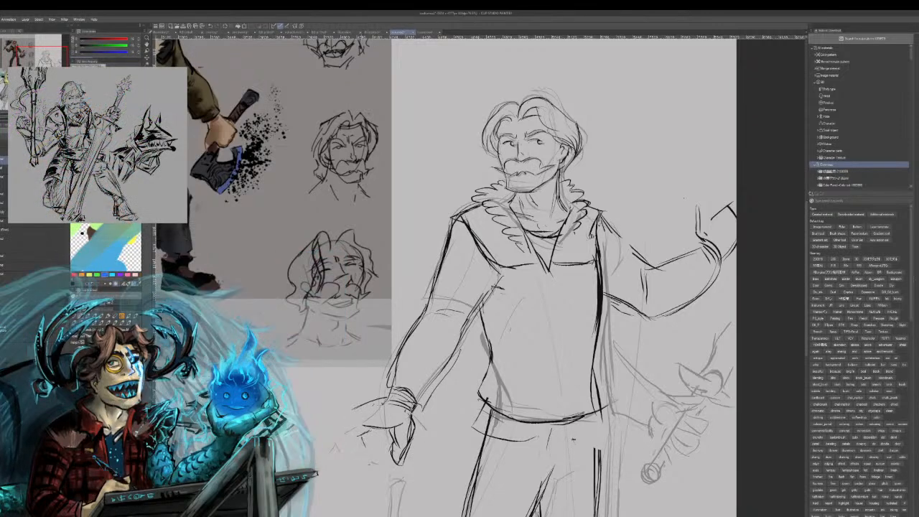
# - Add the knuckle contour and curled fingers to the lowered near hand, extending the fingertips downward
pyautogui.moveTo(345, 438); pyautogui.dragTo(346, 442)
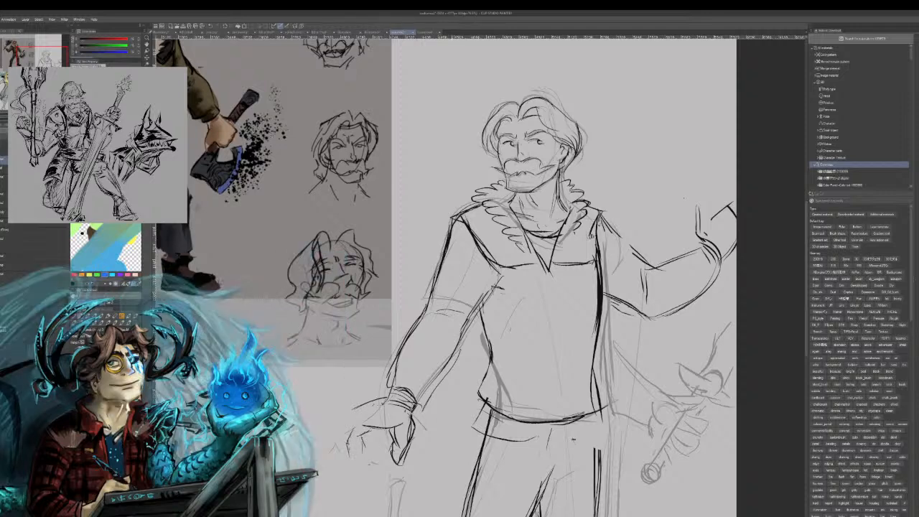
pyautogui.moveTo(361, 412); pyautogui.dragTo(349, 424)
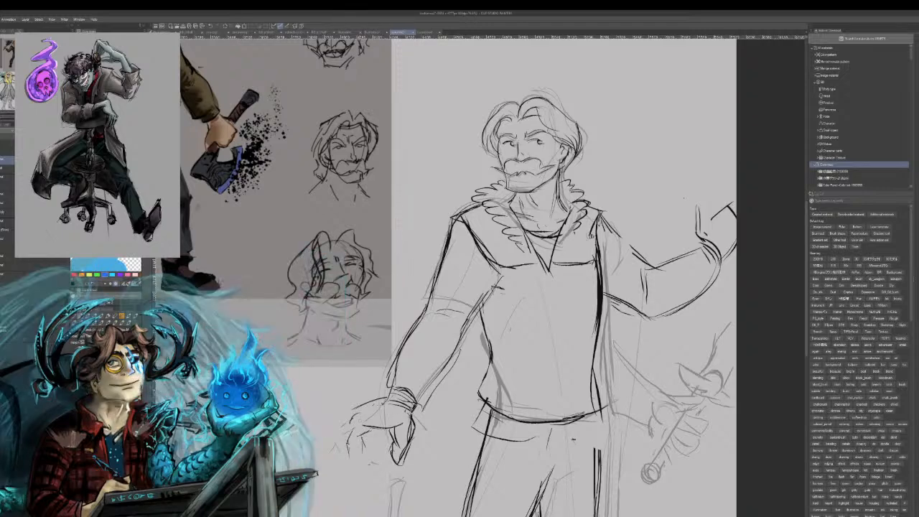
pyautogui.moveTo(362, 418); pyautogui.dragTo(348, 438)
pyautogui.moveTo(369, 428); pyautogui.dragTo(361, 441)
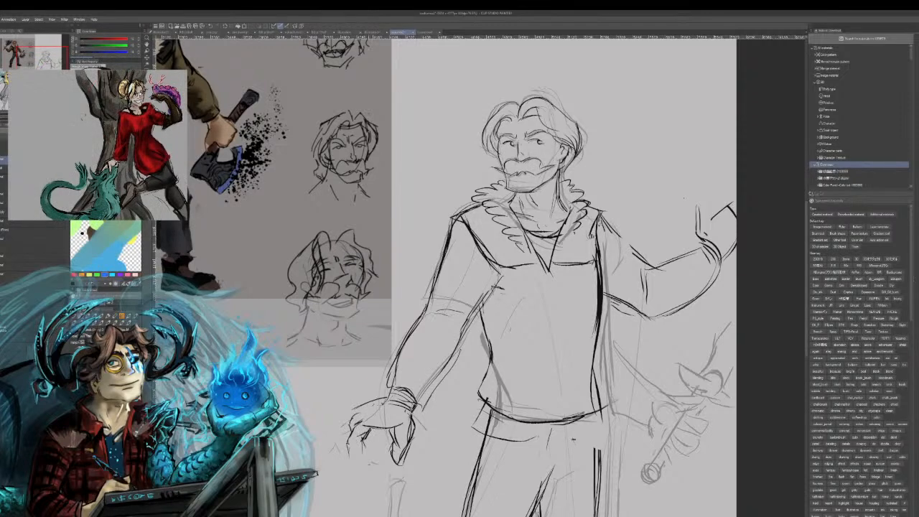
pyautogui.moveTo(370, 429)
pyautogui.mouseDown()
pyautogui.moveTo(362, 439)
pyautogui.moveTo(389, 429)
pyautogui.moveTo(361, 441)
pyautogui.mouseUp()
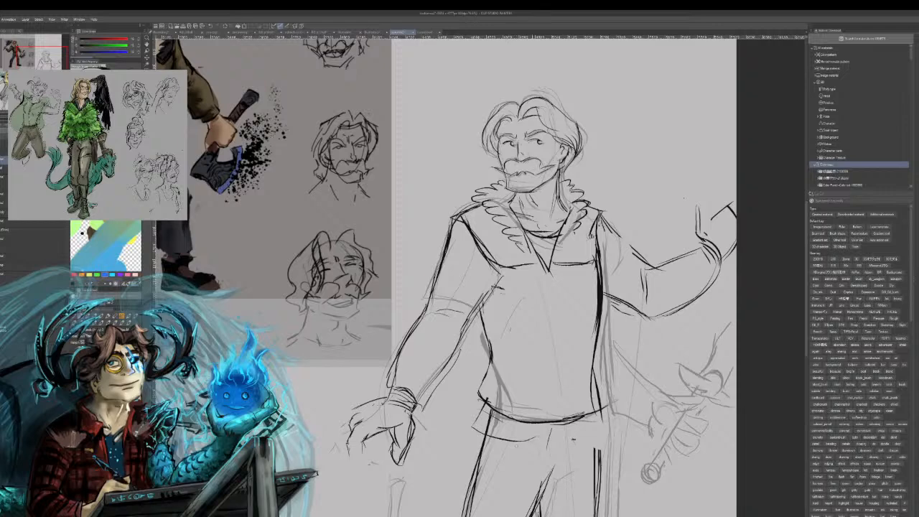
pyautogui.moveTo(362, 451)
pyautogui.mouseDown()
pyautogui.moveTo(371, 470)
pyautogui.moveTo(361, 470)
pyautogui.mouseUp()
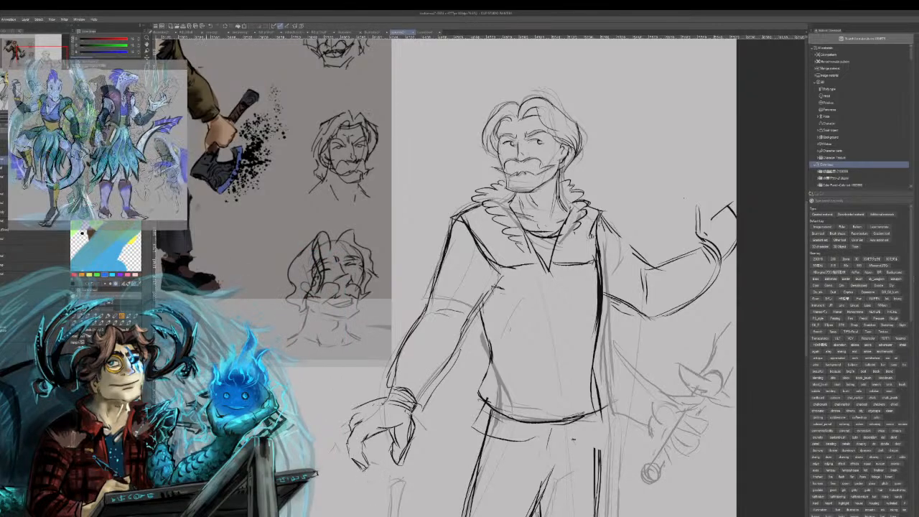
# - Select the figure's line art, shift it up and slightly left off the rough sketch, and deselect
pyautogui.moveTo(341, 97); pyautogui.dragTo(364, 139)
pyautogui.moveTo(546, 309); pyautogui.dragTo(519, 236)
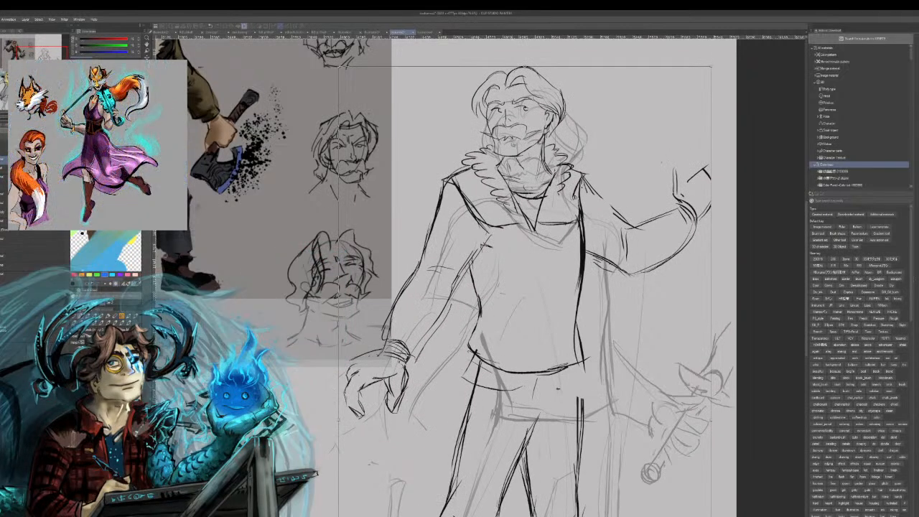
pyautogui.press('Return')
pyautogui.hotkey('ctrl', 'd')
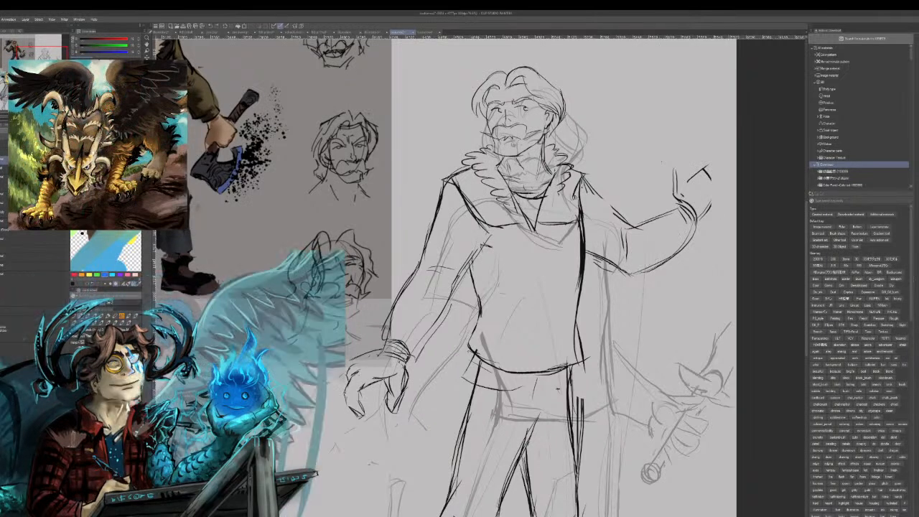
# - Erase the raised far hand and its banded cuff, and redraw a curved cuff edge with a loosely open hand
pyautogui.moveTo(690, 217); pyautogui.dragTo(707, 202)
pyautogui.moveTo(669, 168)
pyautogui.mouseDown()
pyautogui.moveTo(697, 176)
pyautogui.moveTo(691, 241)
pyautogui.mouseUp()
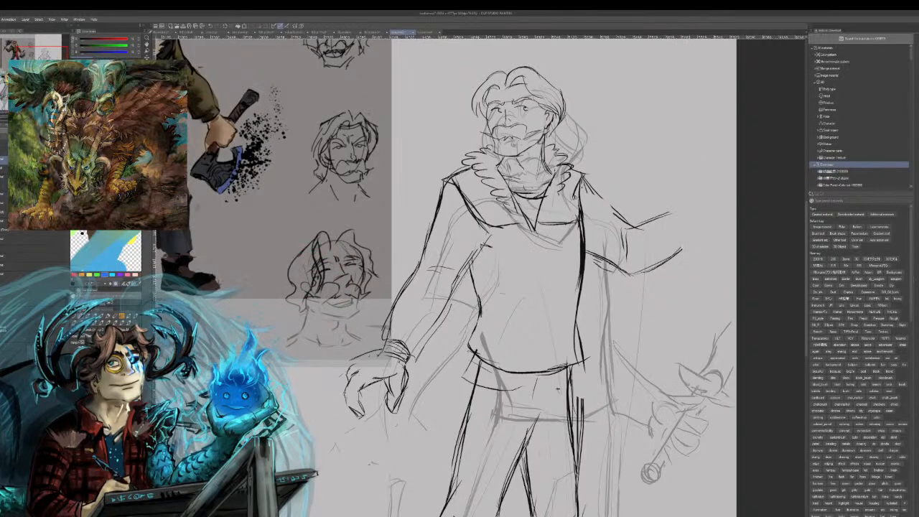
pyautogui.moveTo(677, 209); pyautogui.dragTo(694, 226)
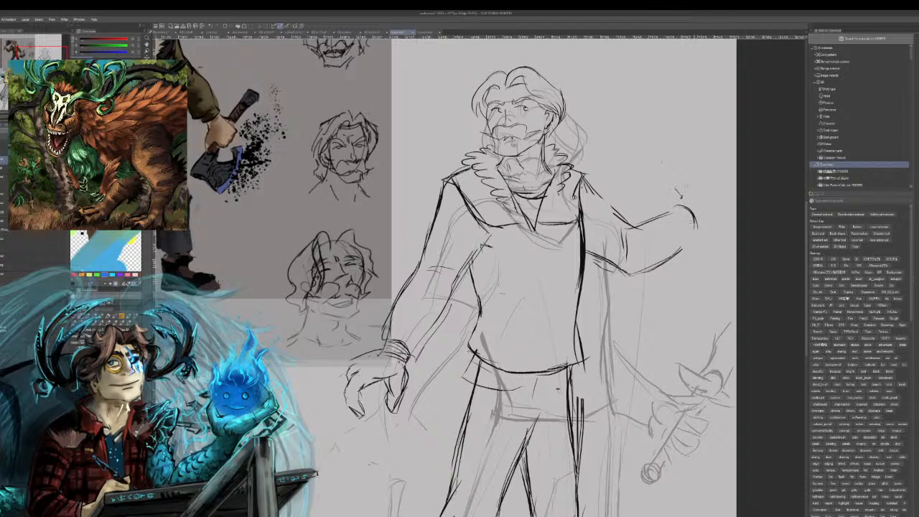
pyautogui.moveTo(674, 168); pyautogui.dragTo(676, 188)
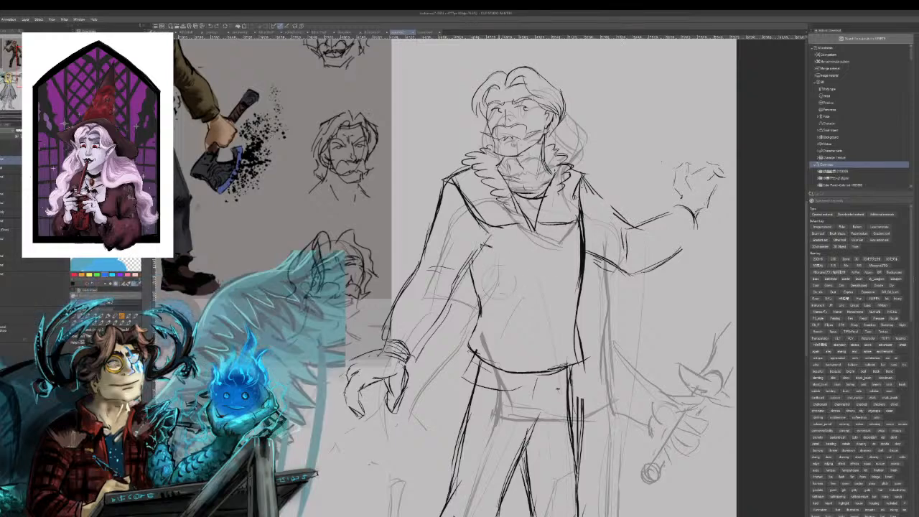
# - Erase the near forearm and lowered hand, and redraw the forearm raised outward from the elbow with a rounded hand shape
pyautogui.moveTo(399, 391)
pyautogui.mouseDown()
pyautogui.moveTo(393, 381)
pyautogui.moveTo(357, 407)
pyautogui.mouseUp()
pyautogui.moveTo(412, 356)
pyautogui.mouseDown()
pyautogui.moveTo(386, 333)
pyautogui.moveTo(425, 254)
pyautogui.mouseUp()
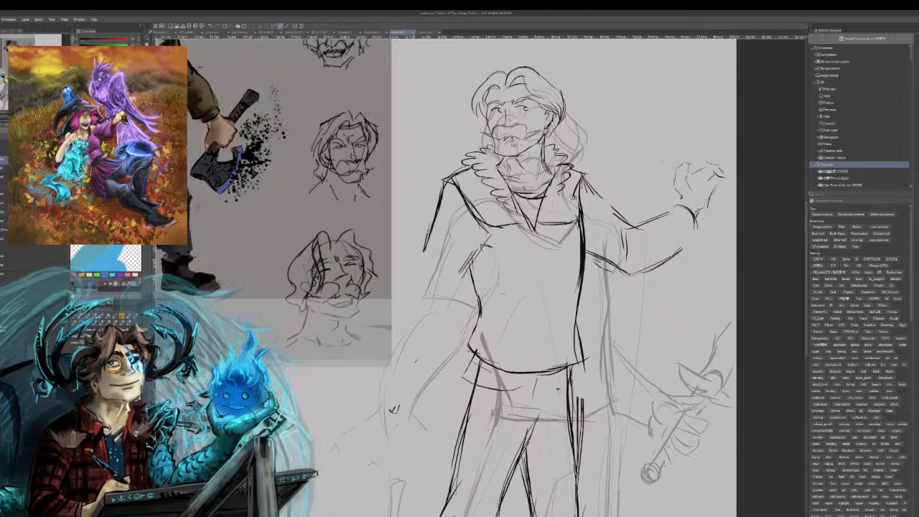
pyautogui.moveTo(363, 243); pyautogui.dragTo(429, 310)
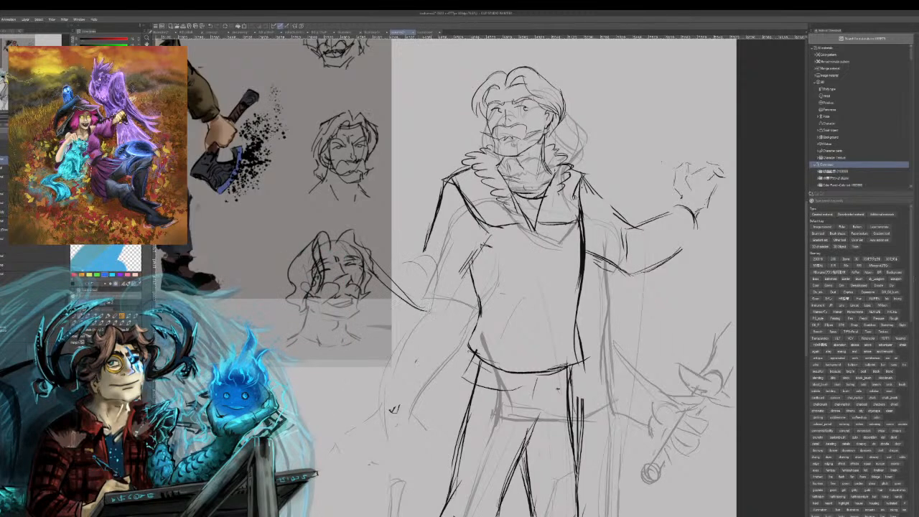
pyautogui.moveTo(381, 243); pyautogui.dragTo(431, 260)
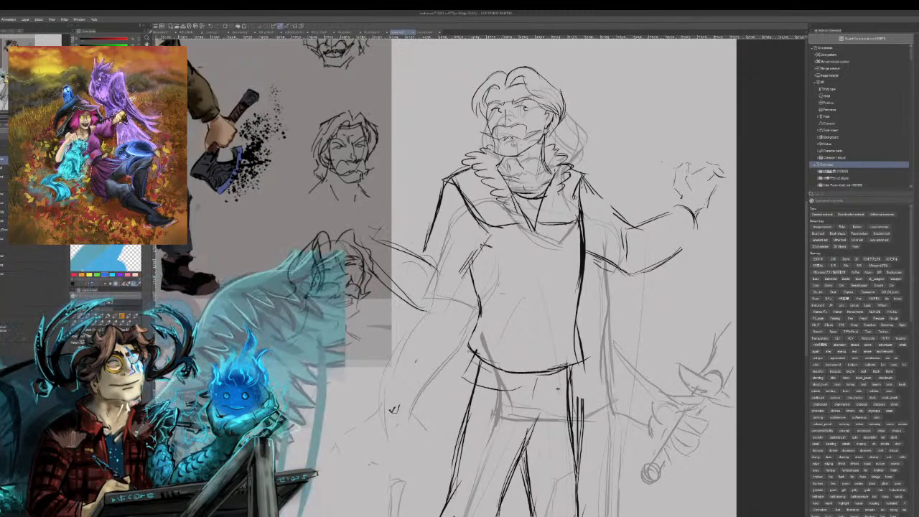
pyautogui.moveTo(328, 222); pyautogui.dragTo(360, 258)
pyautogui.moveTo(326, 217)
pyautogui.mouseDown()
pyautogui.moveTo(349, 255)
pyautogui.moveTo(357, 208)
pyautogui.moveTo(375, 218)
pyautogui.mouseUp()
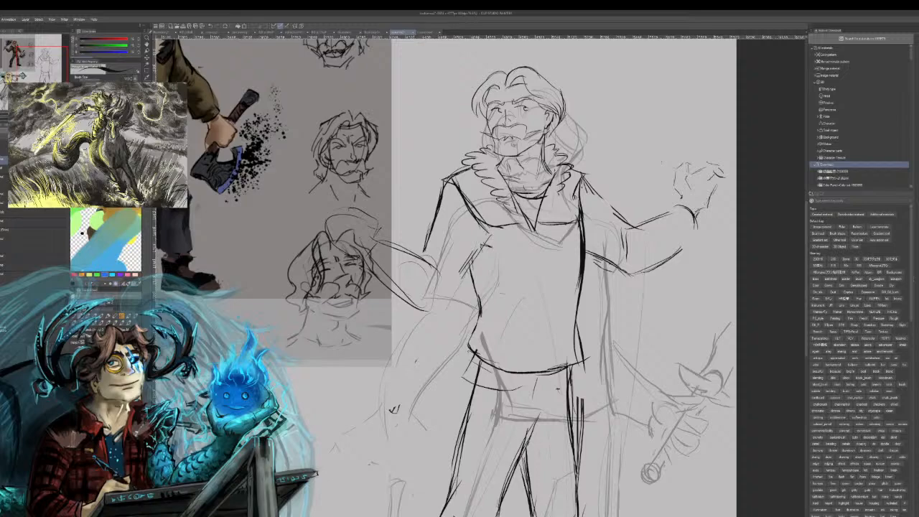
# - Move the reference artwork away from the figure's raised near hand and scale it down
pyautogui.moveTo(459, 359)
pyautogui.mouseDown()
pyautogui.moveTo(461, 278)
pyautogui.moveTo(515, 105)
pyautogui.moveTo(622, 86)
pyautogui.moveTo(444, 209)
pyautogui.moveTo(385, 422)
pyautogui.moveTo(423, 411)
pyautogui.moveTo(516, 437)
pyautogui.moveTo(513, 413)
pyautogui.mouseUp()
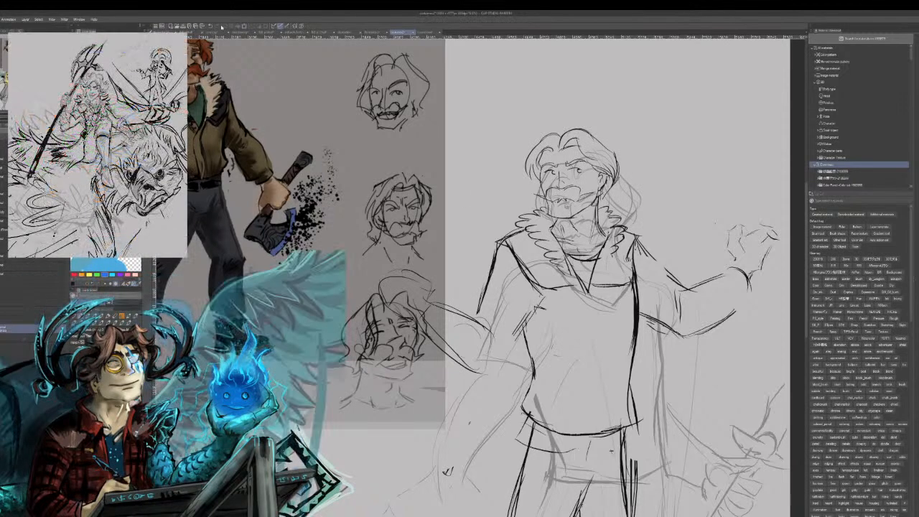
pyautogui.moveTo(291, 175)
pyautogui.mouseDown()
pyautogui.moveTo(206, 180)
pyautogui.moveTo(221, 177)
pyautogui.mouseUp()
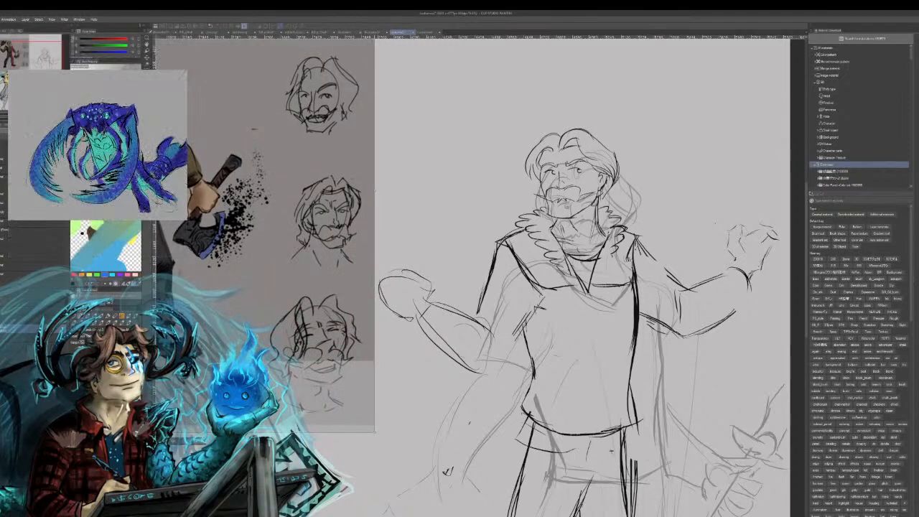
pyautogui.moveTo(375, 432); pyautogui.dragTo(267, 369)
pyautogui.moveTo(230, 215)
pyautogui.mouseDown()
pyautogui.moveTo(242, 226)
pyautogui.moveTo(315, 224)
pyautogui.mouseUp()
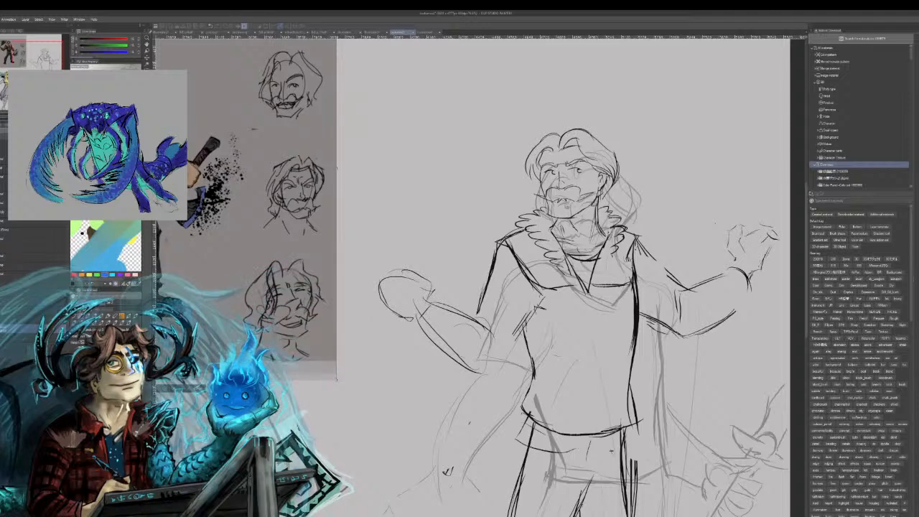
pyautogui.press('Return')
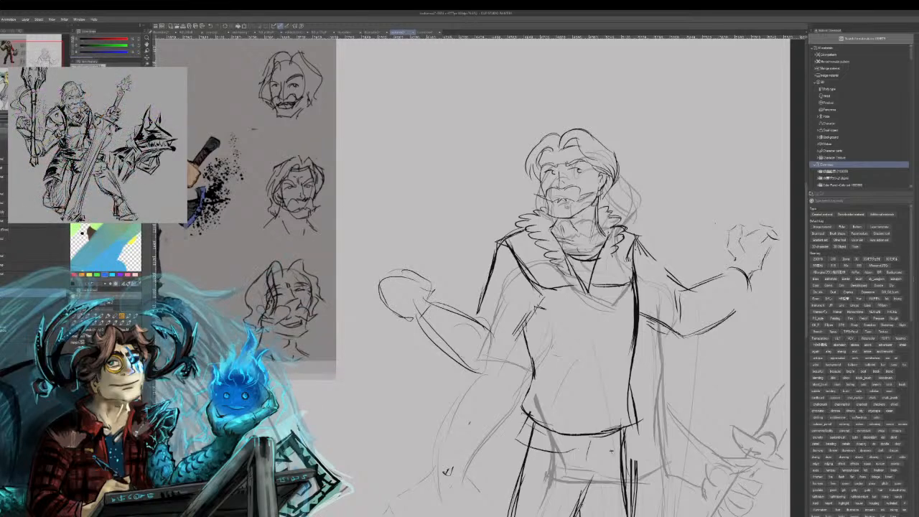
# - Move the figure's line art layer upward on the canvas so that it sits well above the rough sketch
pyautogui.click(4, 160)
pyautogui.click(2, 160)
pyautogui.click(1, 160)
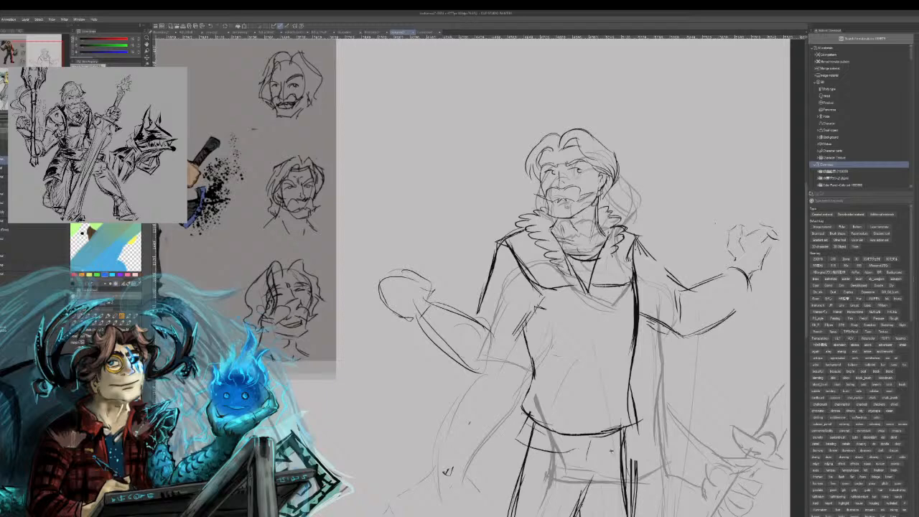
pyautogui.click(244, 27)
pyautogui.moveTo(602, 499)
pyautogui.mouseDown()
pyautogui.moveTo(600, 394)
pyautogui.moveTo(549, 513)
pyautogui.moveTo(531, 516)
pyautogui.mouseUp()
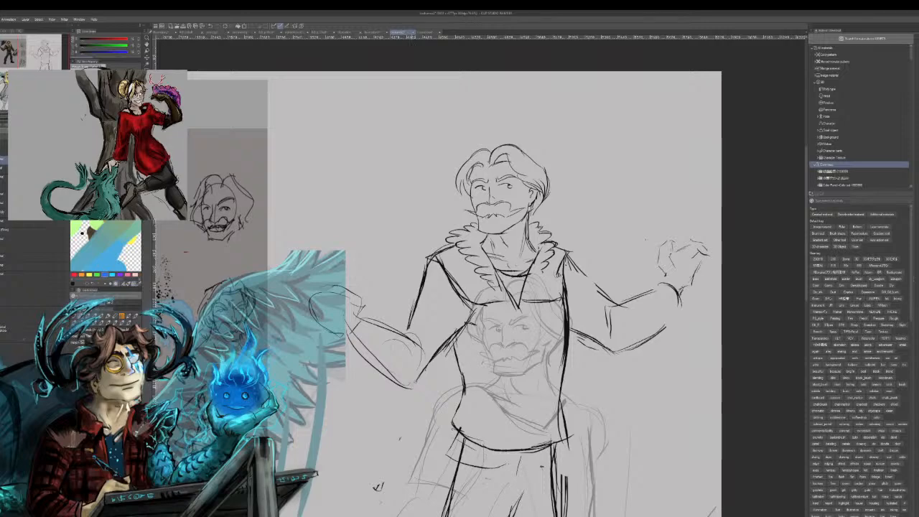
# - Darken both contours of the raised near forearm and add a banded cuff at its wrist
pyautogui.moveTo(346, 337)
pyautogui.mouseDown()
pyautogui.moveTo(417, 389)
pyautogui.moveTo(424, 375)
pyautogui.mouseUp()
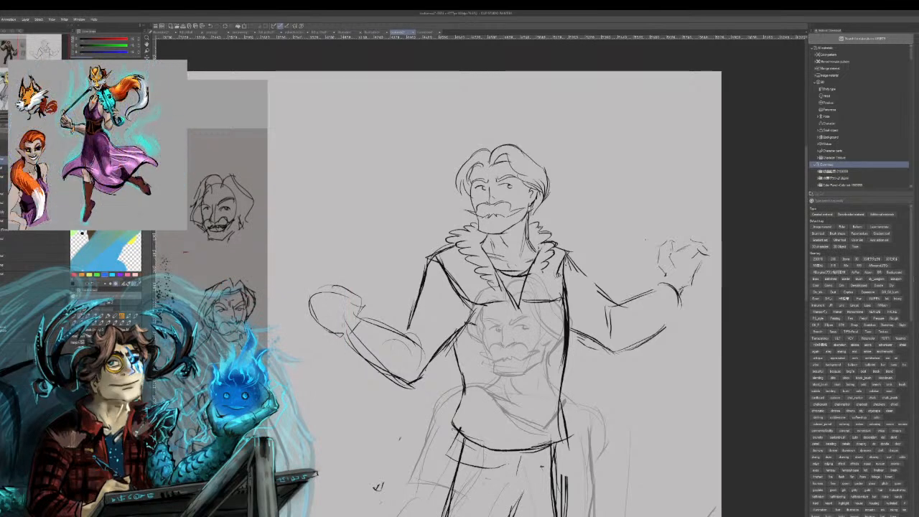
pyautogui.moveTo(356, 320)
pyautogui.mouseDown()
pyautogui.moveTo(343, 338)
pyautogui.moveTo(340, 332)
pyautogui.moveTo(402, 385)
pyautogui.mouseUp()
pyautogui.moveTo(365, 321); pyautogui.dragTo(402, 341)
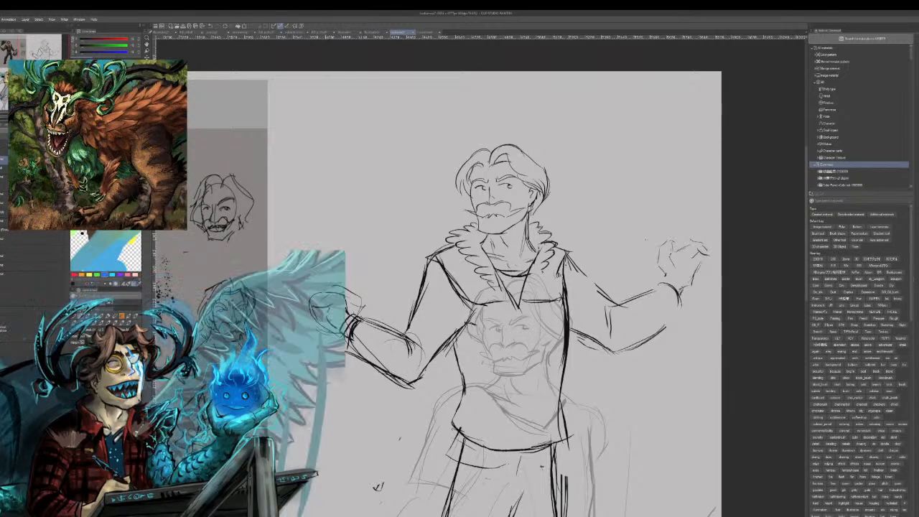
# - Start detailing the raised near hand with a short thumb line above the palm, redoing the first attempt
pyautogui.moveTo(311, 275); pyautogui.dragTo(328, 284)
pyautogui.moveTo(315, 323)
pyautogui.mouseDown()
pyautogui.moveTo(333, 334)
pyautogui.moveTo(329, 305)
pyautogui.moveTo(346, 293)
pyautogui.mouseUp()
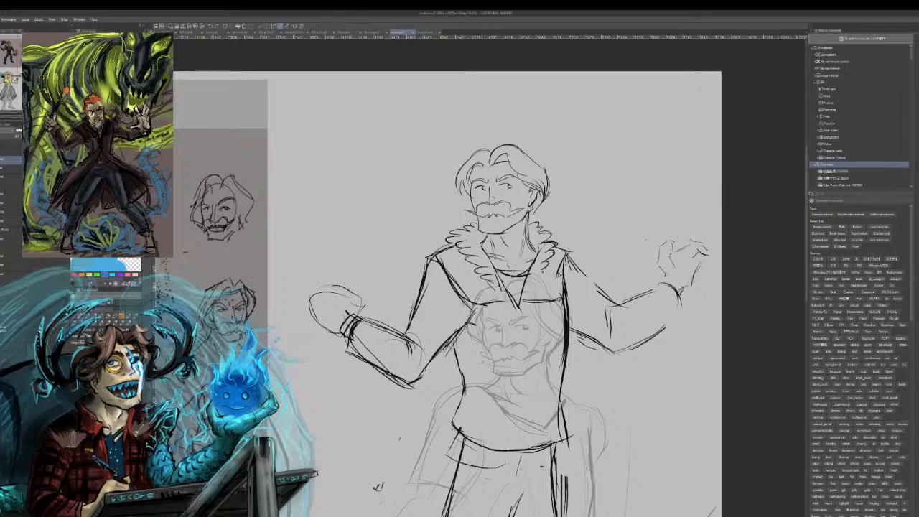
pyautogui.moveTo(340, 276); pyautogui.dragTo(349, 310)
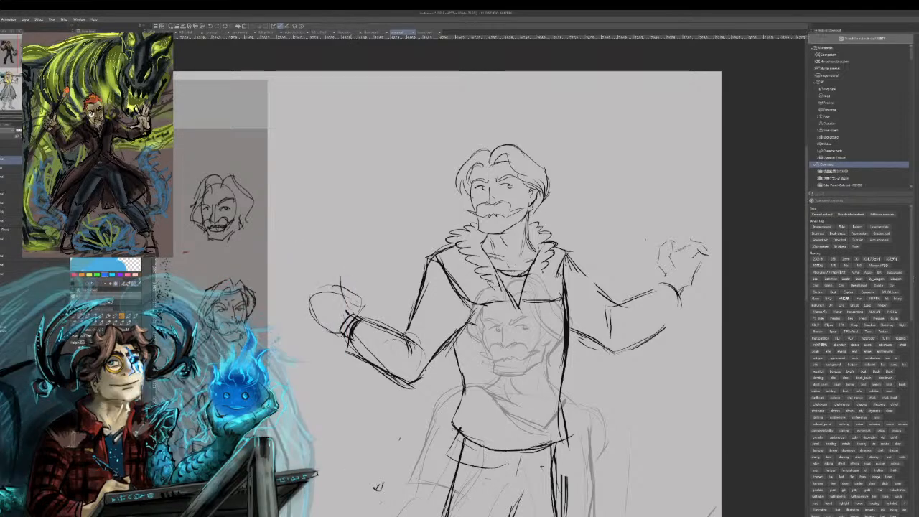
pyautogui.hotkey('ctrl', 'z')
pyautogui.moveTo(339, 276); pyautogui.dragTo(350, 296)
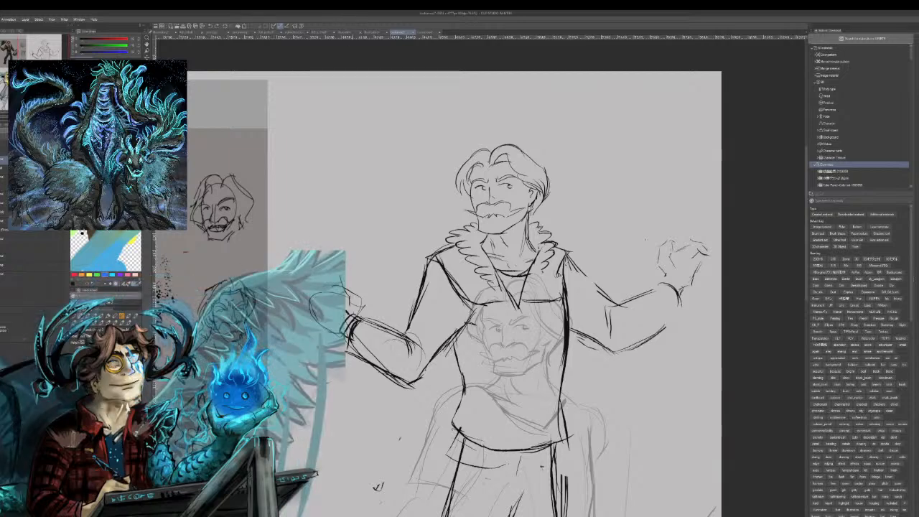
# - Draw the raised near hand's outstretched fingers, a palm crease and a bent finger crossing the palm
pyautogui.moveTo(295, 289)
pyautogui.mouseDown()
pyautogui.moveTo(337, 281)
pyautogui.moveTo(328, 290)
pyautogui.mouseUp()
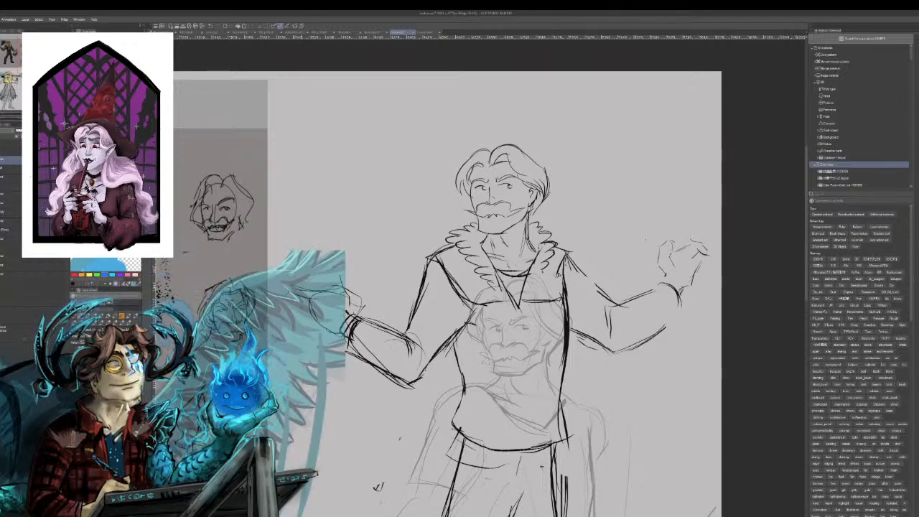
pyautogui.moveTo(286, 310); pyautogui.dragTo(310, 315)
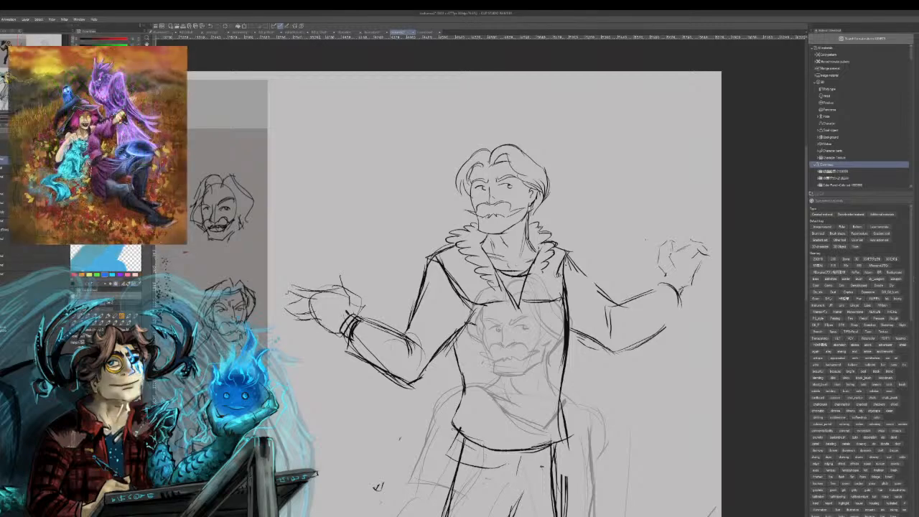
pyautogui.moveTo(336, 298); pyautogui.dragTo(351, 312)
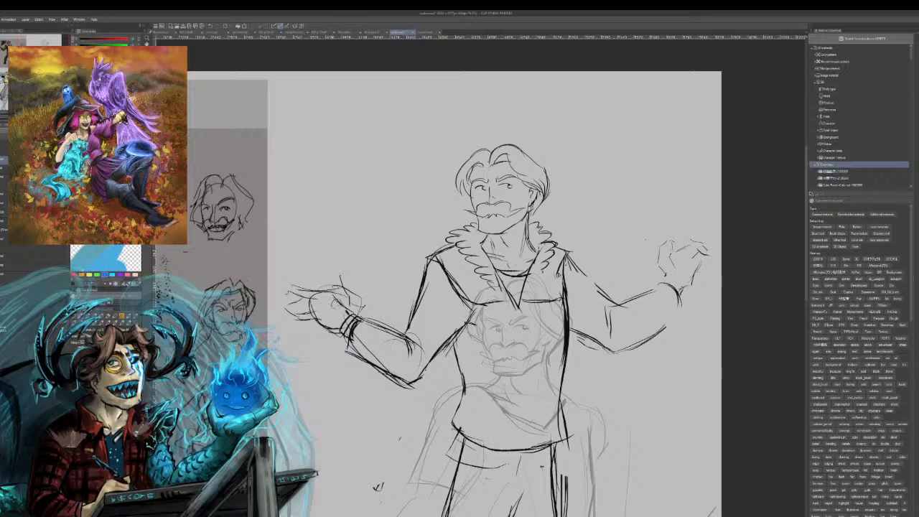
pyautogui.moveTo(320, 280); pyautogui.dragTo(339, 301)
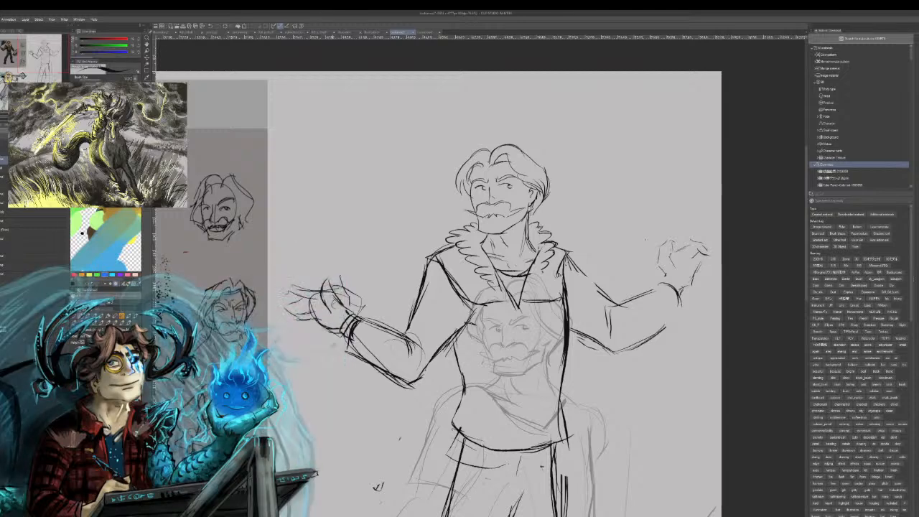
# - Undo an oval tried below the raised near hand and sketch a curved shape above the hand instead
pyautogui.moveTo(312, 333); pyautogui.dragTo(327, 350)
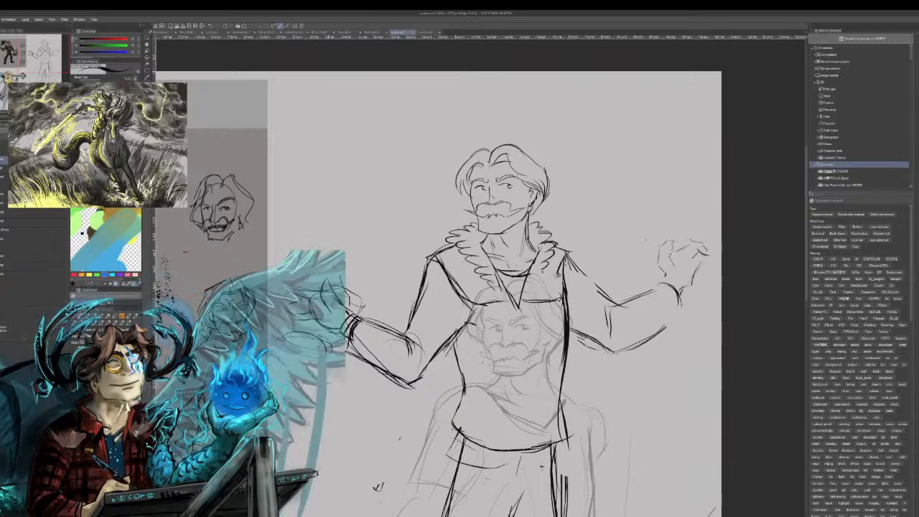
pyautogui.hotkey('ctrl', 'z')
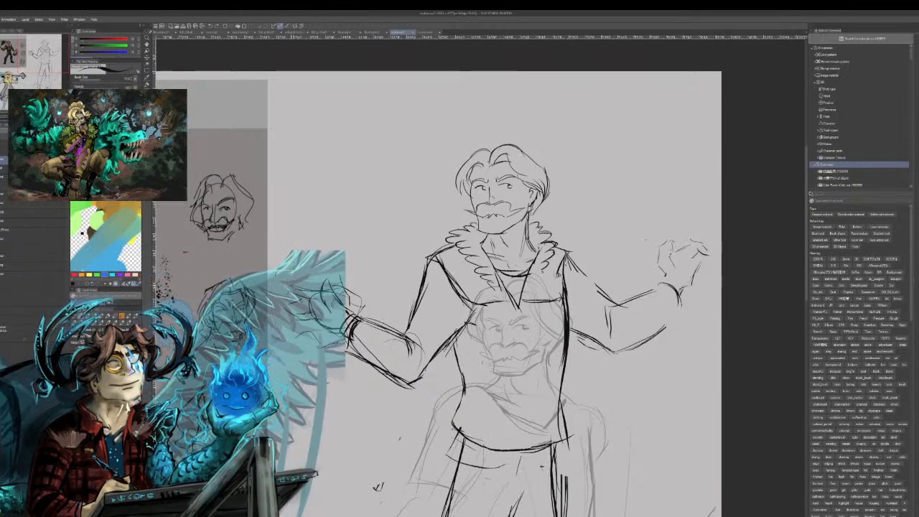
pyautogui.moveTo(290, 274)
pyautogui.mouseDown()
pyautogui.moveTo(316, 263)
pyautogui.moveTo(355, 270)
pyautogui.moveTo(360, 310)
pyautogui.mouseUp()
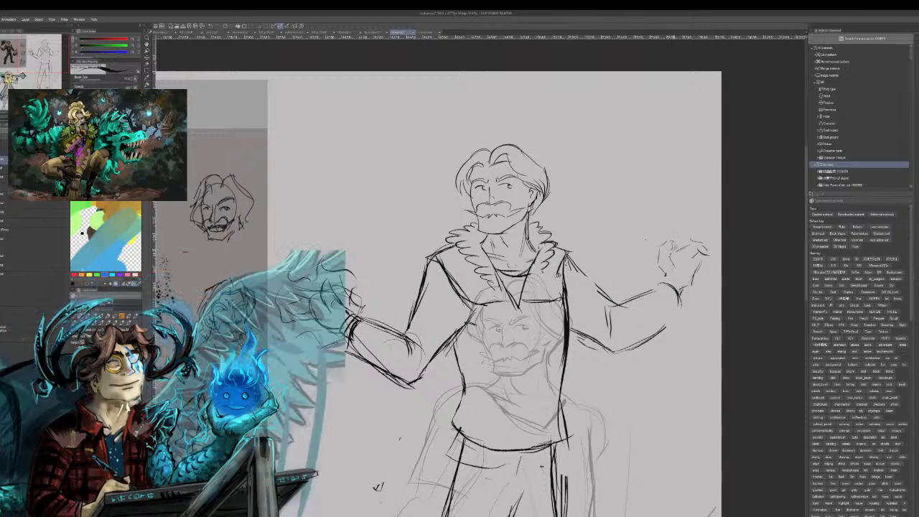
# - Outline the raised far hand's thumb, bent fingers and the heel of its palm
pyautogui.moveTo(680, 245)
pyautogui.mouseDown()
pyautogui.moveTo(708, 232)
pyautogui.moveTo(713, 238)
pyautogui.moveTo(696, 251)
pyautogui.mouseUp()
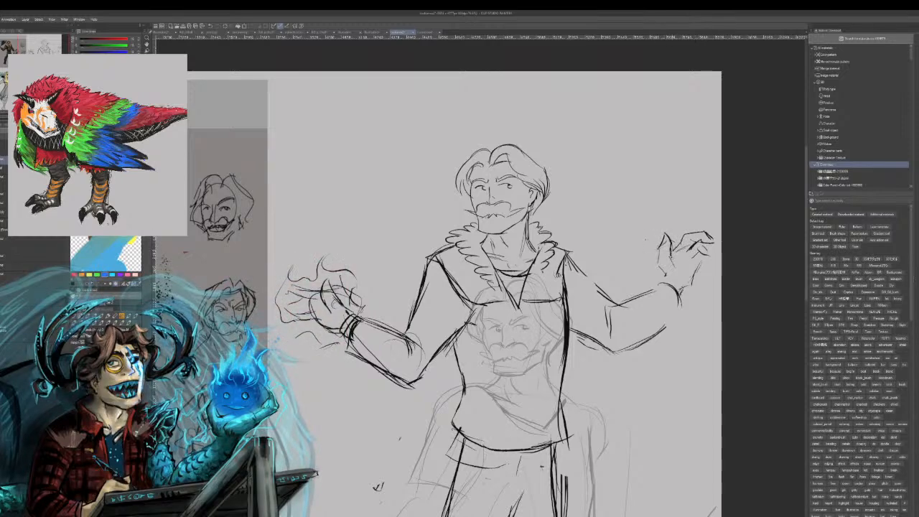
pyautogui.moveTo(681, 256); pyautogui.dragTo(670, 268)
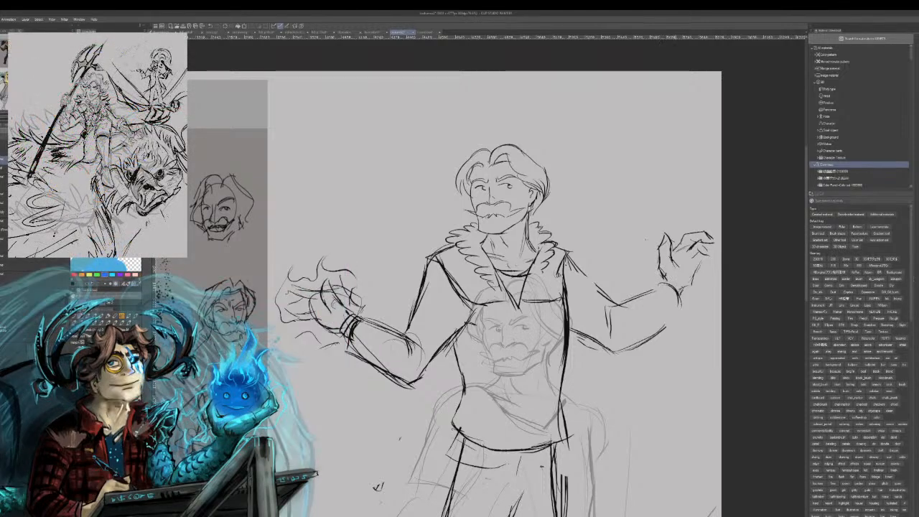
pyautogui.moveTo(694, 278); pyautogui.dragTo(682, 292)
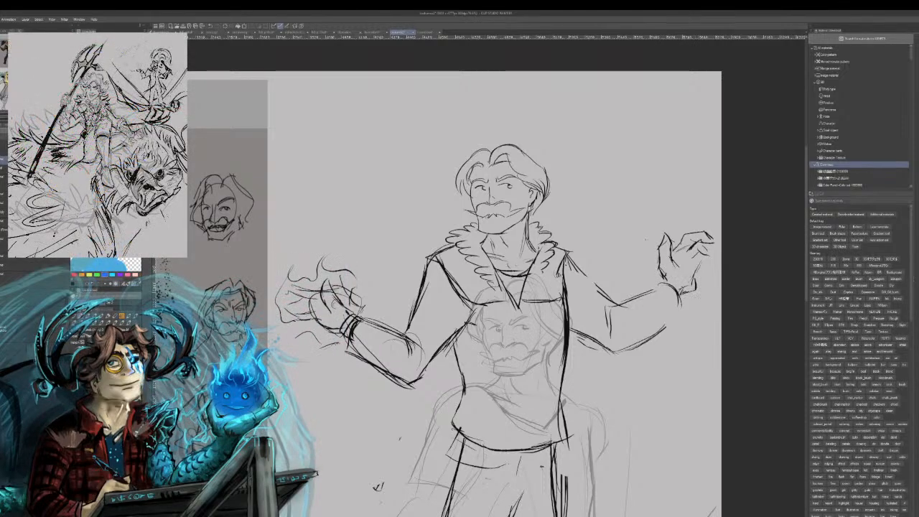
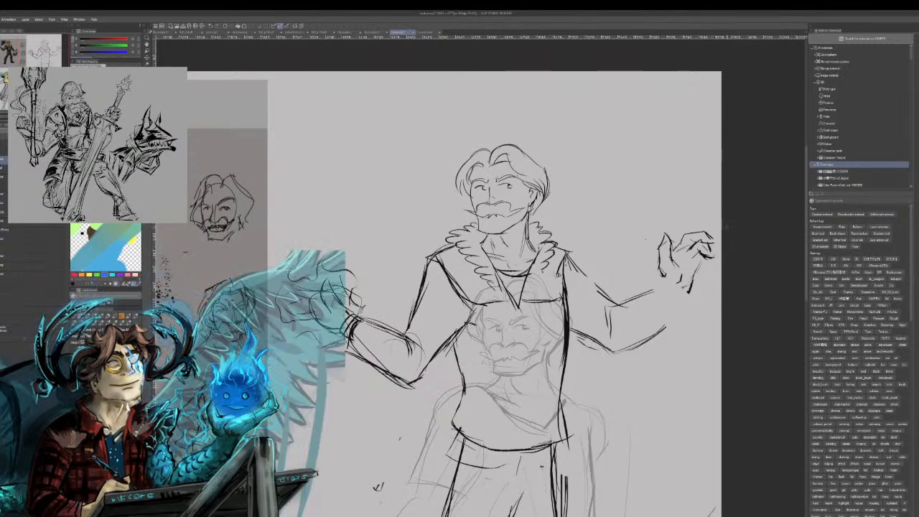
# - Erase the far hand's fingers and thumb and redraw them as a spread, clawed hand with a new palm edge
pyautogui.moveTo(709, 249); pyautogui.dragTo(702, 256)
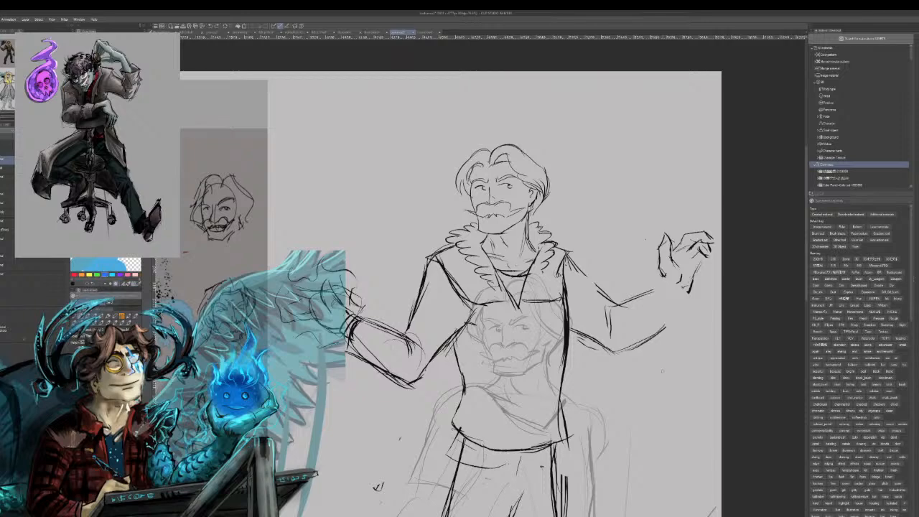
pyautogui.moveTo(709, 253)
pyautogui.mouseDown()
pyautogui.moveTo(698, 244)
pyautogui.moveTo(707, 236)
pyautogui.mouseUp()
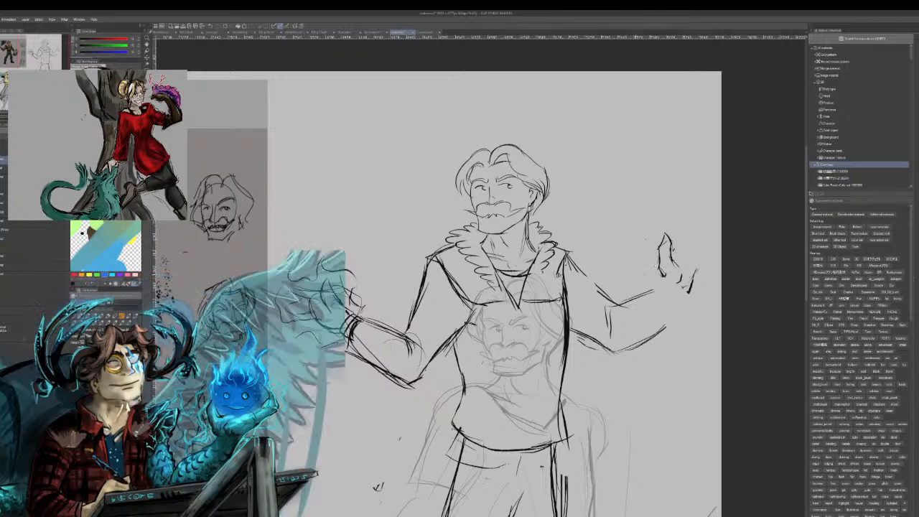
pyautogui.moveTo(670, 236)
pyautogui.mouseDown()
pyautogui.moveTo(653, 280)
pyautogui.moveTo(688, 247)
pyautogui.moveTo(705, 272)
pyautogui.moveTo(645, 267)
pyautogui.moveTo(656, 279)
pyautogui.mouseUp()
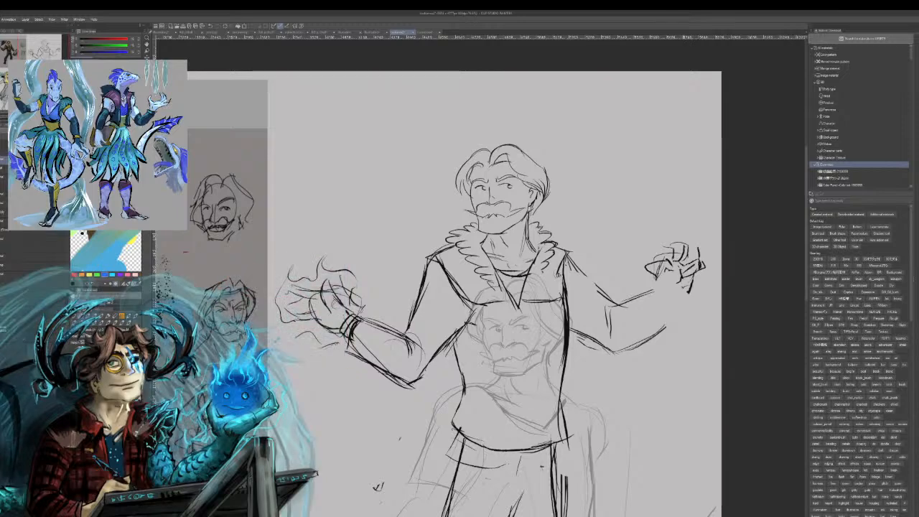
pyautogui.moveTo(657, 270); pyautogui.dragTo(646, 291)
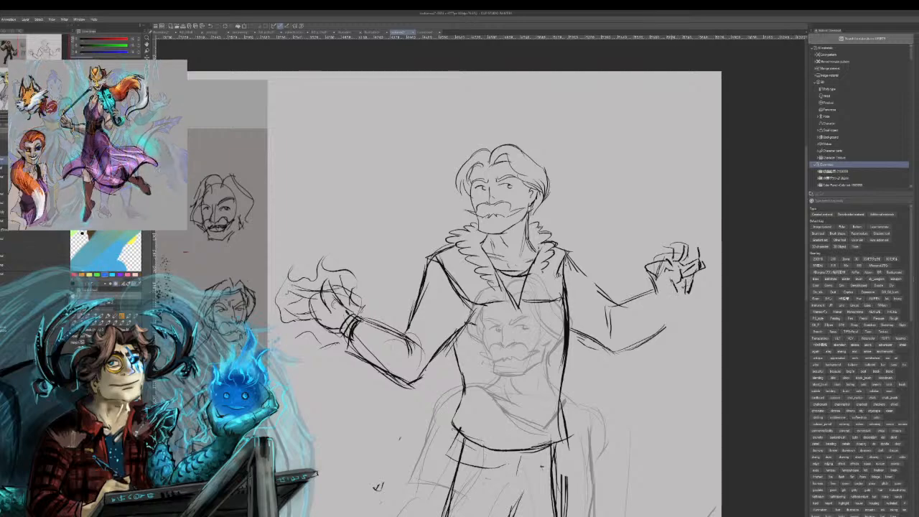
# - Add a cuff at the far wrist and surround the far hand with wavy, flame-like lines
pyautogui.moveTo(655, 300)
pyautogui.mouseDown()
pyautogui.moveTo(673, 312)
pyautogui.moveTo(653, 304)
pyautogui.mouseUp()
pyautogui.moveTo(654, 300); pyautogui.dragTo(664, 318)
pyautogui.moveTo(626, 278)
pyautogui.mouseDown()
pyautogui.moveTo(648, 273)
pyautogui.moveTo(666, 237)
pyautogui.moveTo(691, 232)
pyautogui.moveTo(713, 256)
pyautogui.mouseUp()
pyautogui.moveTo(713, 255); pyautogui.dragTo(691, 307)
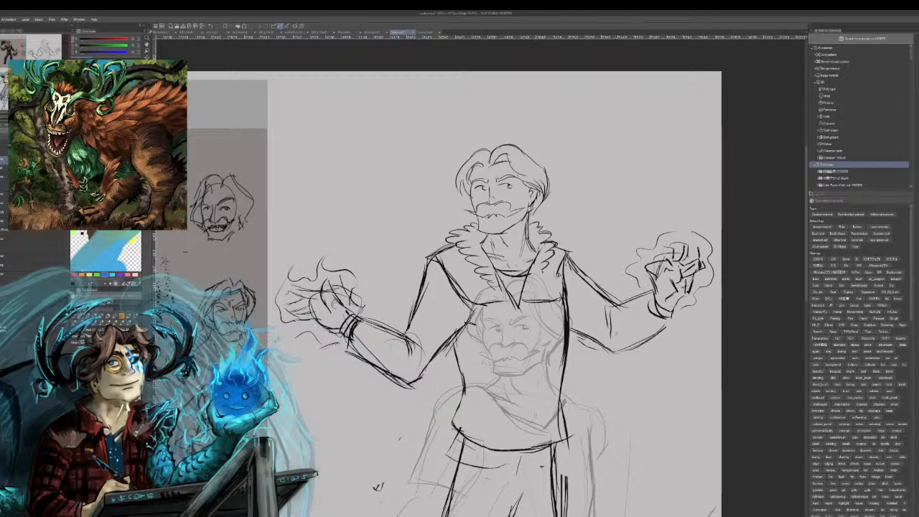
# - Draw the jacket's double center closure from neckline to hem and delete the faint rough sketch beneath the figure
pyautogui.moveTo(455, 358); pyautogui.dragTo(462, 378)
pyautogui.moveTo(515, 306); pyautogui.dragTo(520, 458)
pyautogui.moveTo(517, 396); pyautogui.dragTo(511, 433)
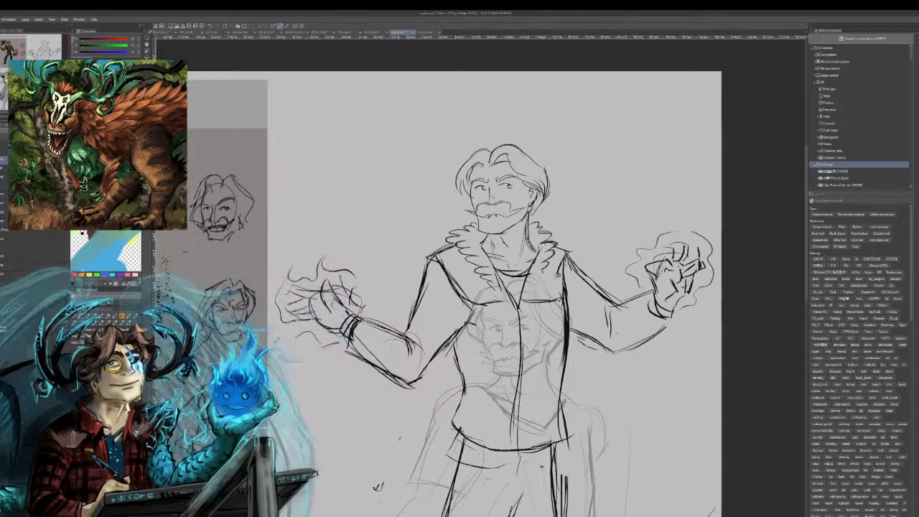
pyautogui.press('Delete')
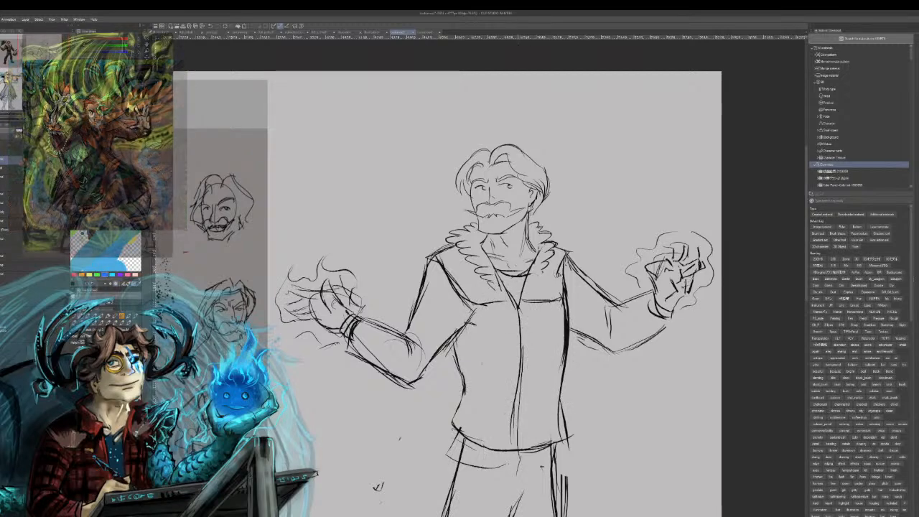
pyautogui.moveTo(516, 313); pyautogui.dragTo(512, 436)
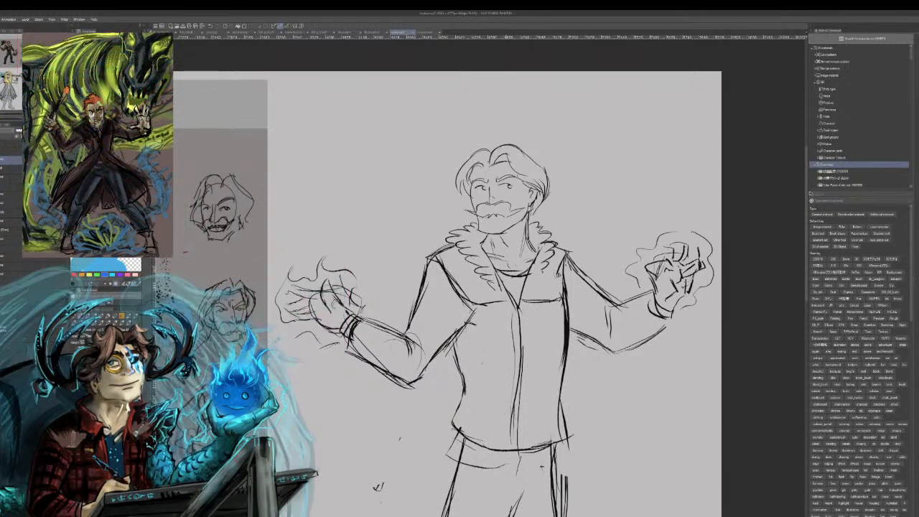
# - Reinforce the jacket hem and draw the crotch fold and inner thigh contour, redoing the first attempt
pyautogui.moveTo(456, 429)
pyautogui.mouseDown()
pyautogui.moveTo(502, 451)
pyautogui.moveTo(567, 435)
pyautogui.mouseUp()
pyautogui.moveTo(521, 489)
pyautogui.mouseDown()
pyautogui.moveTo(538, 479)
pyautogui.moveTo(505, 483)
pyautogui.moveTo(514, 490)
pyautogui.mouseUp()
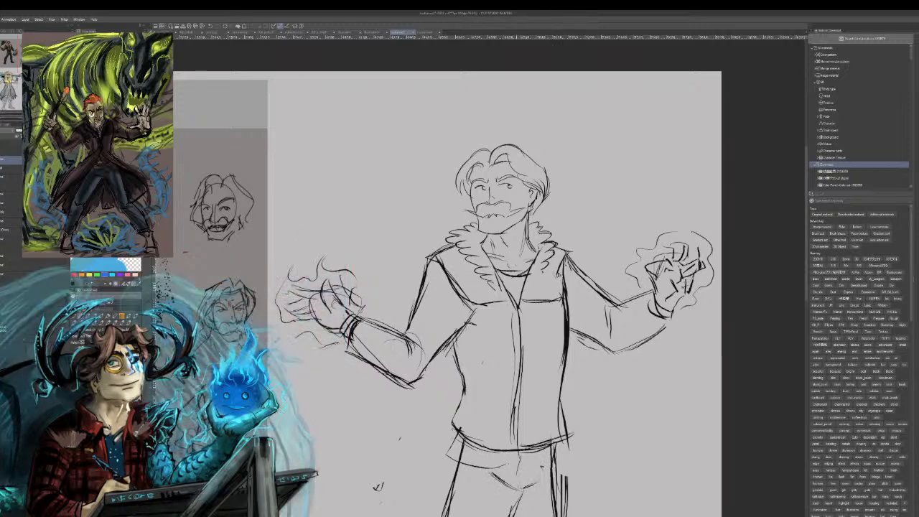
pyautogui.hotkey('ctrl', 'z')
pyautogui.moveTo(514, 489); pyautogui.dragTo(506, 516)
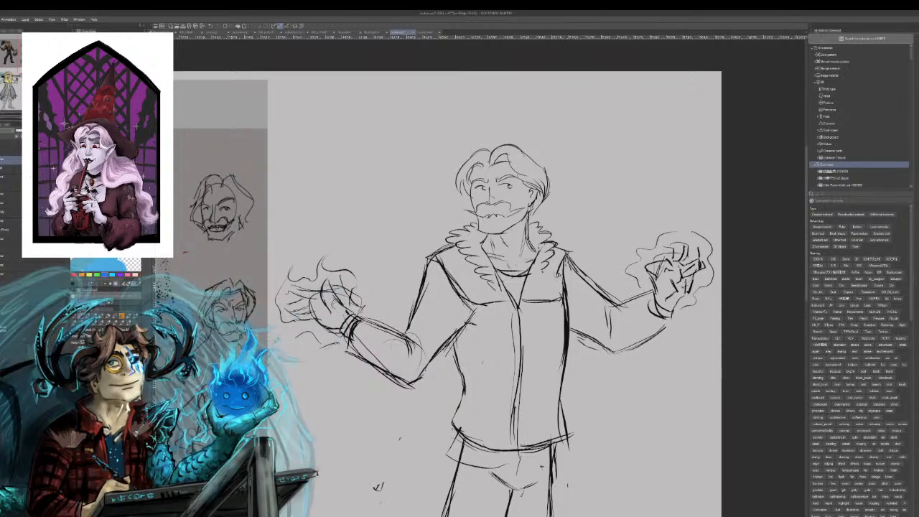
# - Select the legs and boots, move them up beneath the jacket hem and scale them down slightly
pyautogui.moveTo(549, 460)
pyautogui.mouseDown()
pyautogui.moveTo(552, 402)
pyautogui.moveTo(504, 116)
pyautogui.mouseUp()
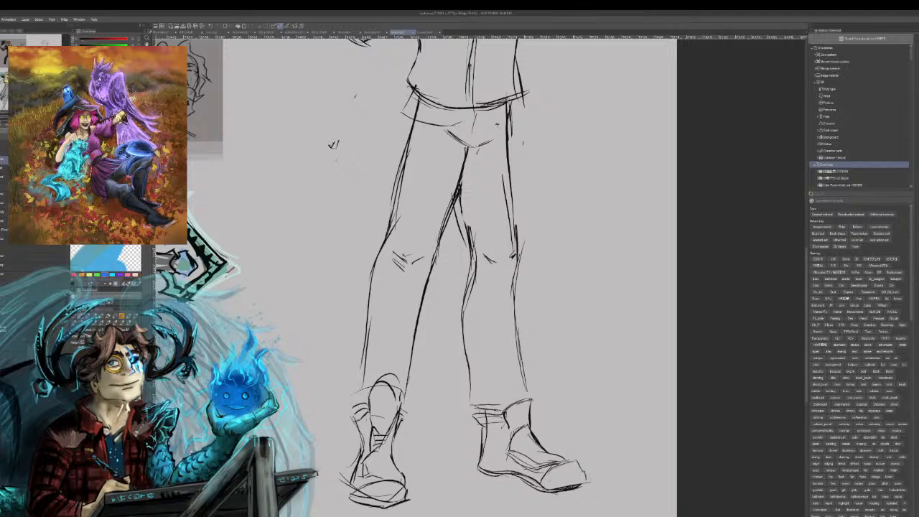
pyautogui.hotkey('ctrl', '-')
pyautogui.moveTo(467, 244); pyautogui.dragTo(464, 293)
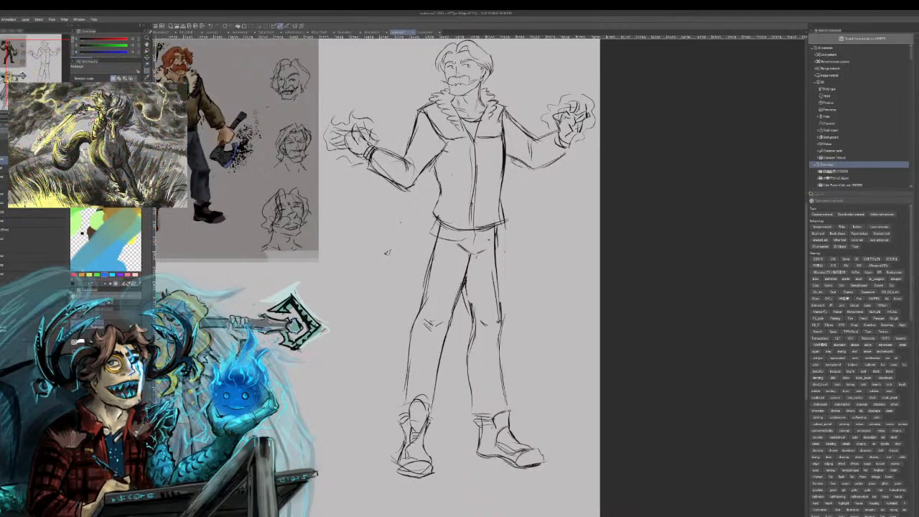
pyautogui.moveTo(380, 218); pyautogui.dragTo(436, 280)
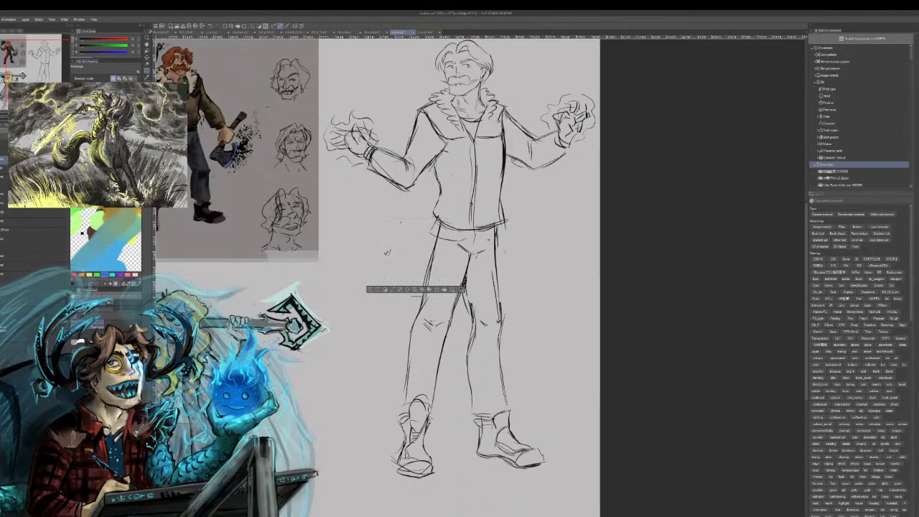
pyautogui.moveTo(339, 209); pyautogui.dragTo(400, 248)
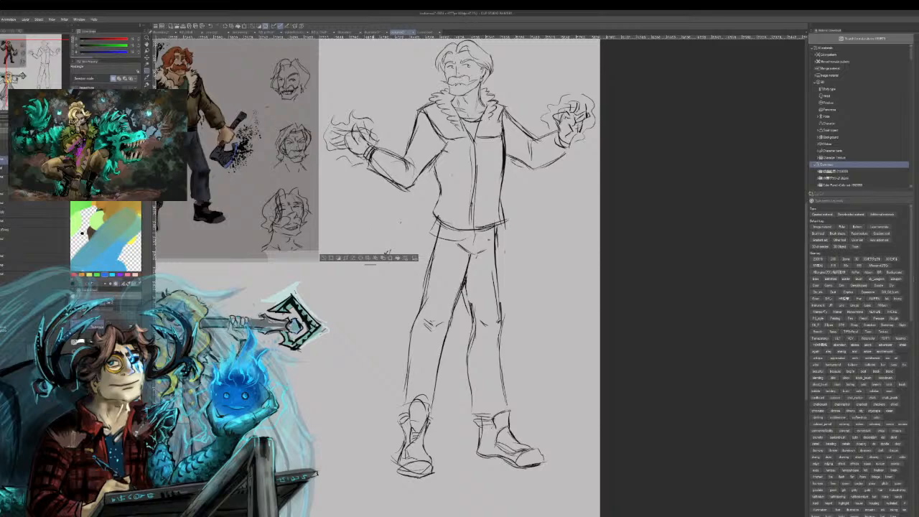
pyautogui.moveTo(468, 345); pyautogui.dragTo(558, 493)
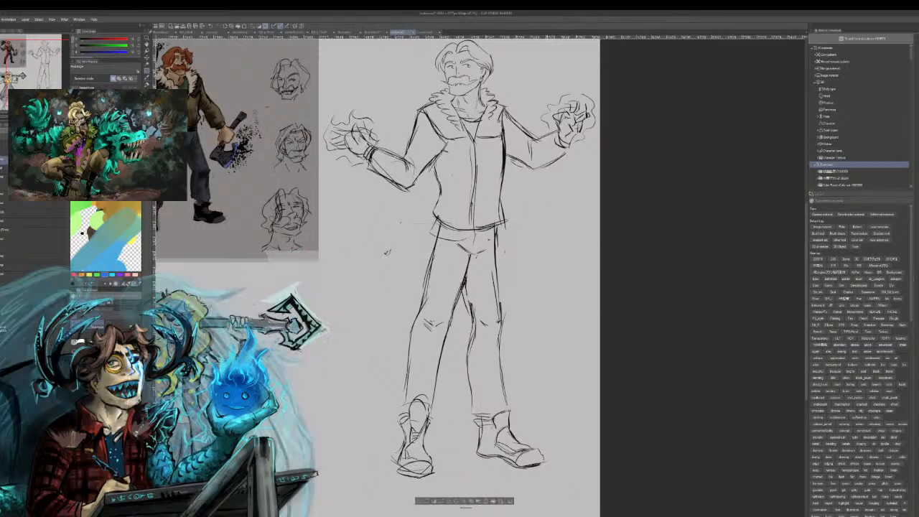
pyautogui.click(487, 502)
pyautogui.moveTo(489, 239); pyautogui.dragTo(490, 222)
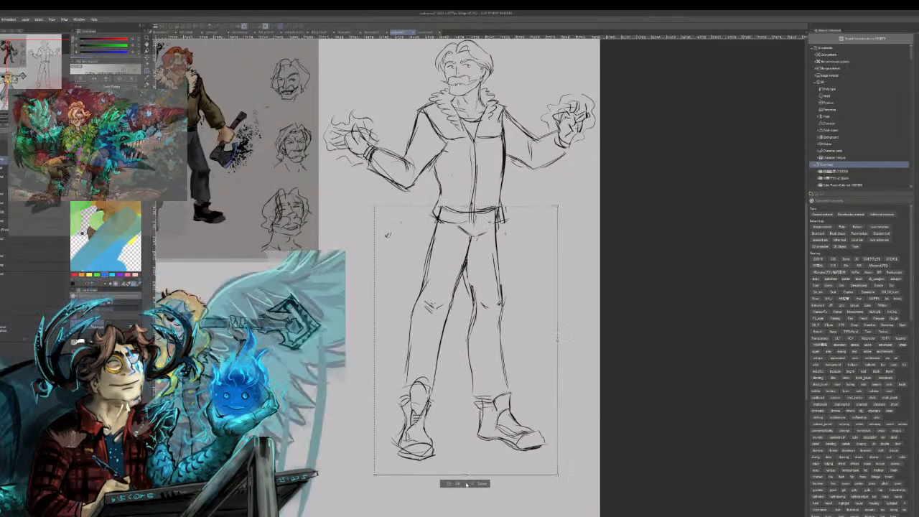
pyautogui.moveTo(374, 475); pyautogui.dragTo(384, 460)
pyautogui.moveTo(465, 323); pyautogui.dragTo(459, 323)
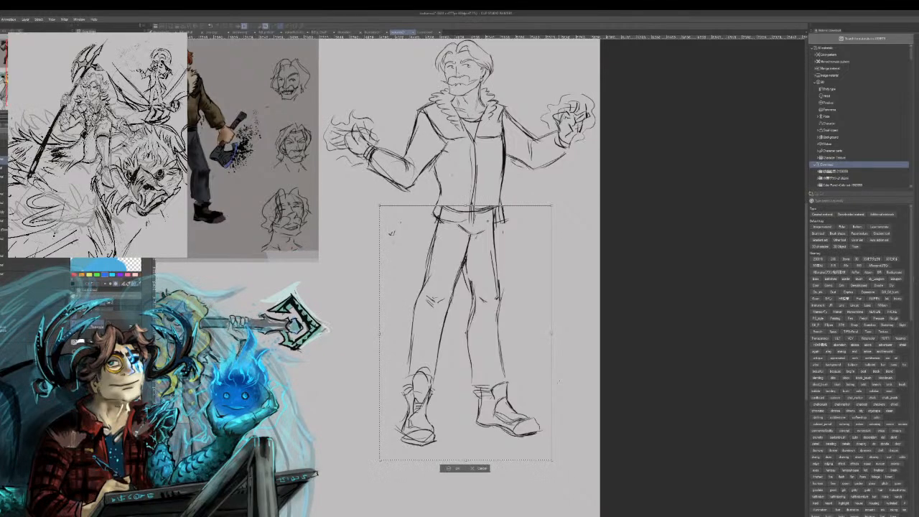
pyautogui.click(453, 468)
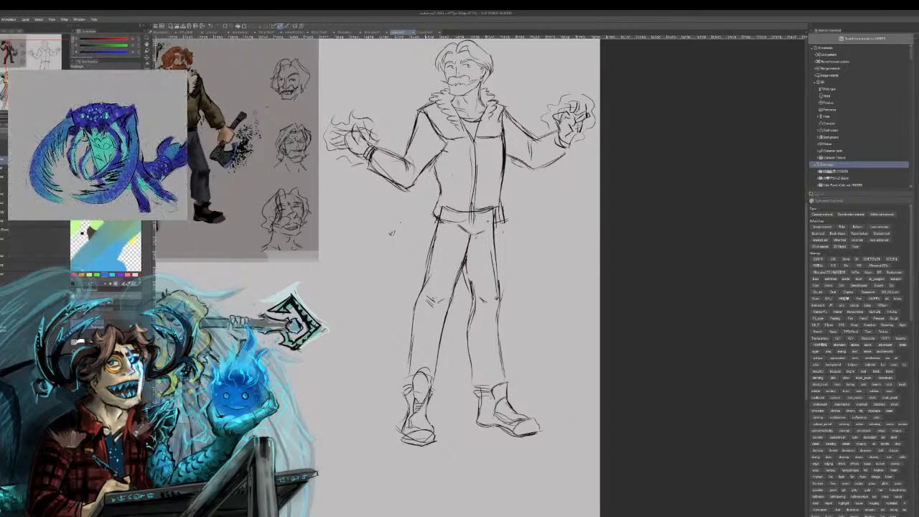
# - Erase the overlapping waist lines where the torso meets the trousers and redraw a single jacket hem
pyautogui.moveTo(440, 206); pyautogui.dragTo(485, 214)
pyautogui.click(447, 221)
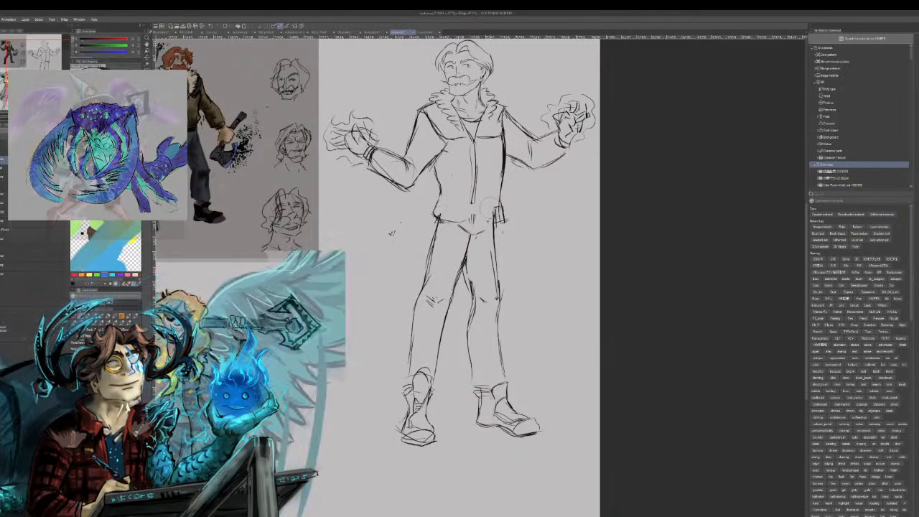
pyautogui.moveTo(500, 201)
pyautogui.mouseDown()
pyautogui.moveTo(504, 212)
pyautogui.moveTo(435, 214)
pyautogui.moveTo(473, 218)
pyautogui.mouseUp()
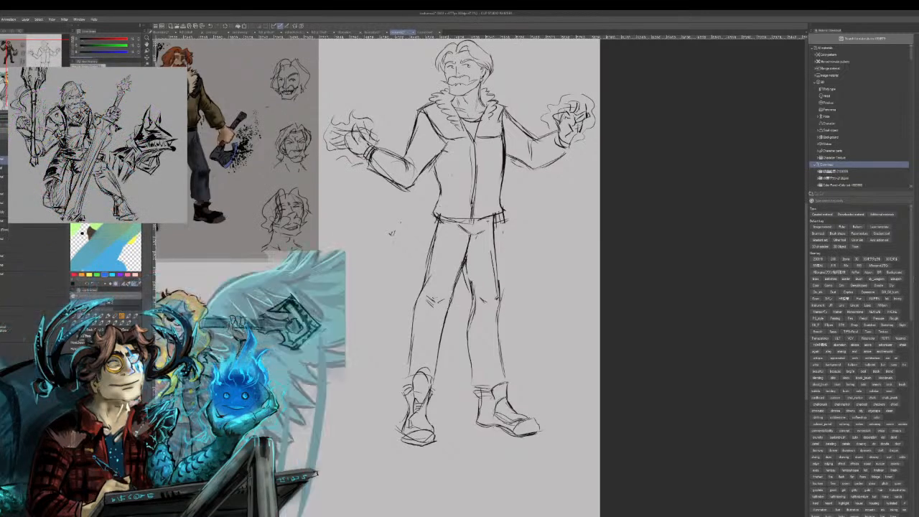
# - Darken the jacket's near side with added folds, then erase its far side and redraw it with a slimmer contour
pyautogui.moveTo(433, 163); pyautogui.dragTo(414, 183)
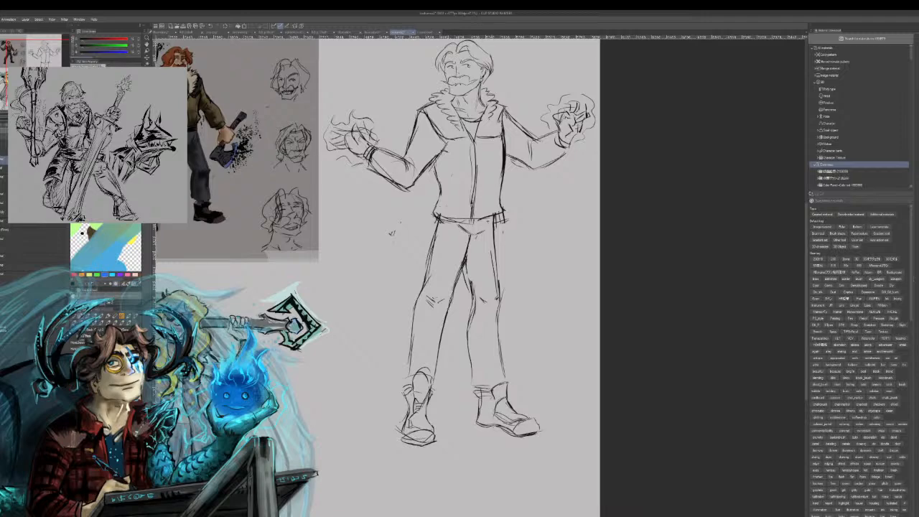
pyautogui.moveTo(552, 133); pyautogui.dragTo(560, 147)
pyautogui.moveTo(434, 164); pyautogui.dragTo(440, 199)
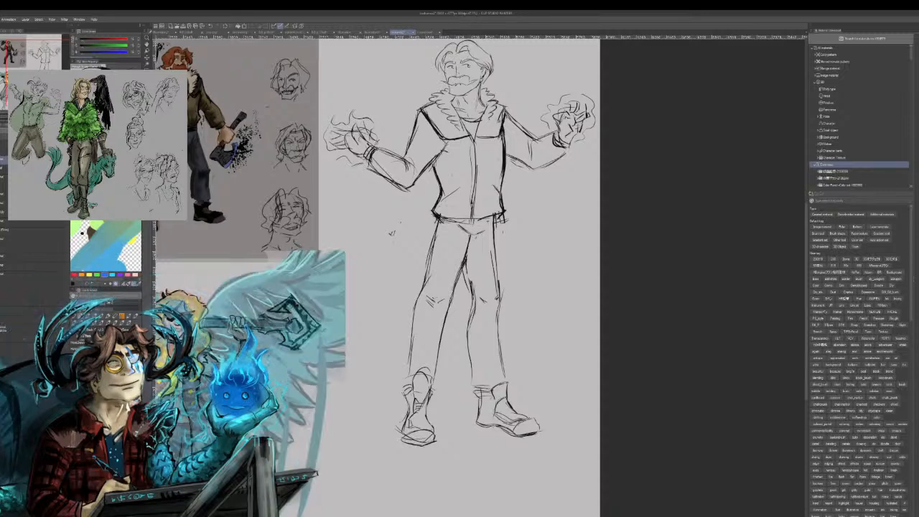
pyautogui.moveTo(503, 136); pyautogui.dragTo(500, 184)
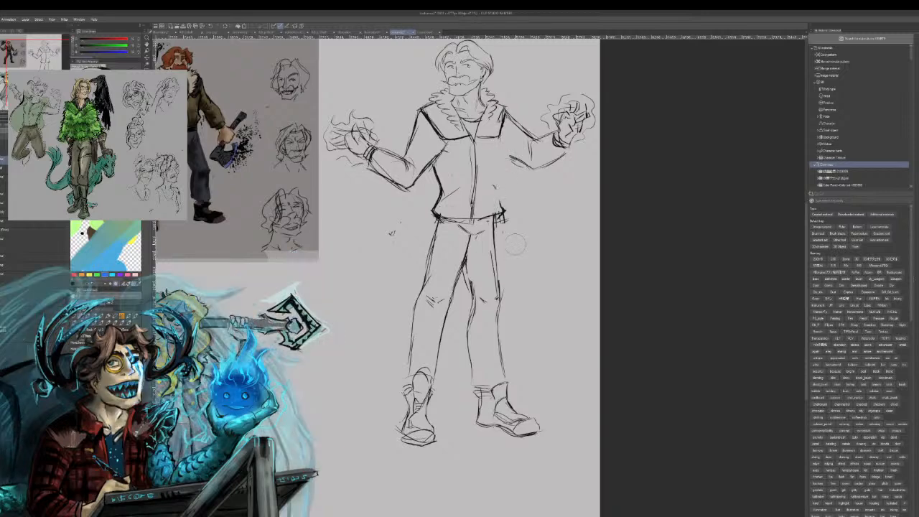
pyautogui.moveTo(502, 137); pyautogui.dragTo(501, 153)
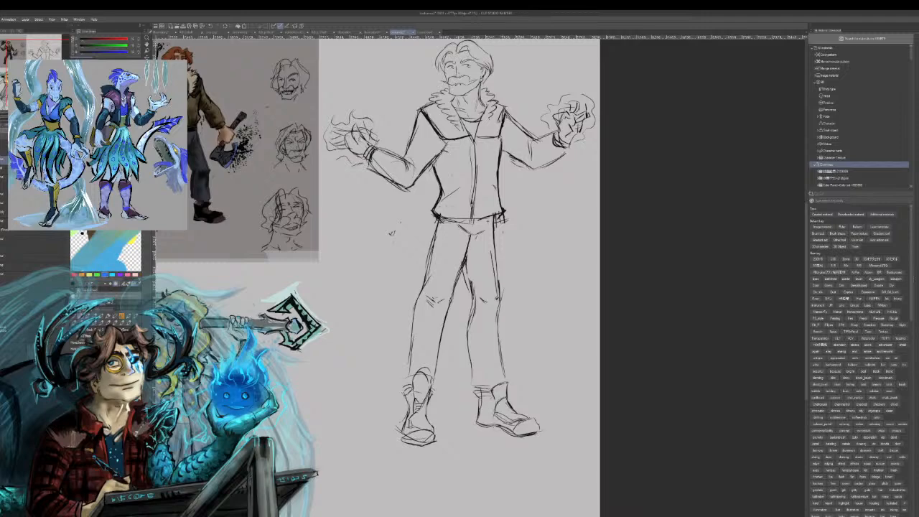
# - Refine the far leg's lower contour and the far boot's ankle opening and front, undoing a stray stroke
pyautogui.moveTo(496, 323); pyautogui.dragTo(503, 374)
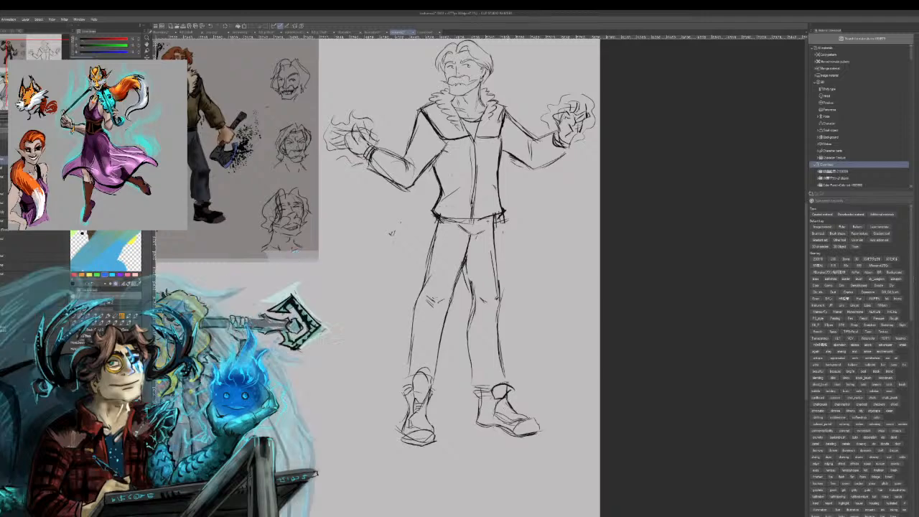
pyautogui.moveTo(508, 398)
pyautogui.mouseDown()
pyautogui.moveTo(493, 414)
pyautogui.moveTo(518, 426)
pyautogui.mouseUp()
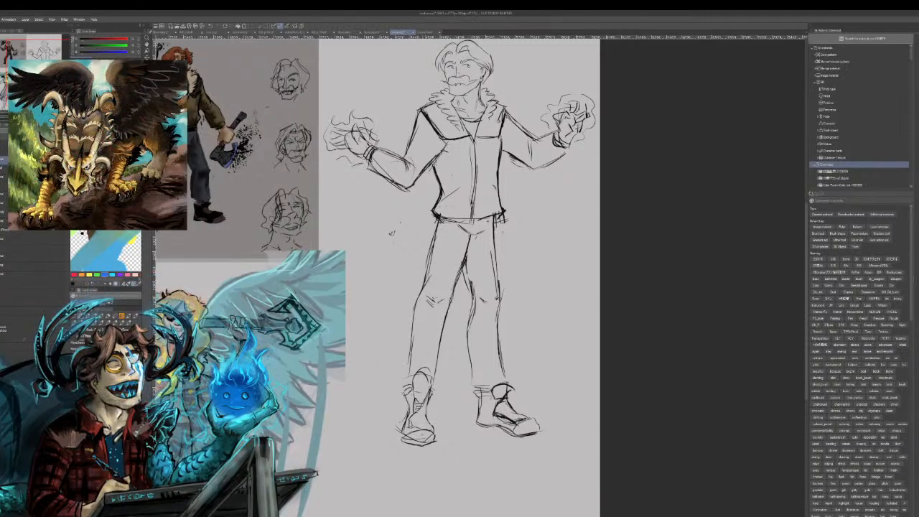
pyautogui.hotkey('ctrl', 'z')
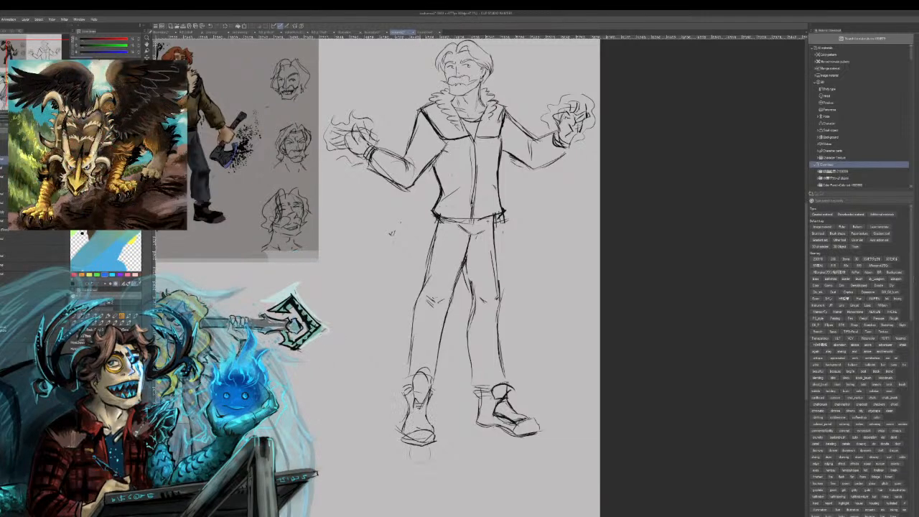
# - Redraw the near boot's shaft and front, and darken the toes and soles of both boots
pyautogui.moveTo(412, 410); pyautogui.dragTo(426, 419)
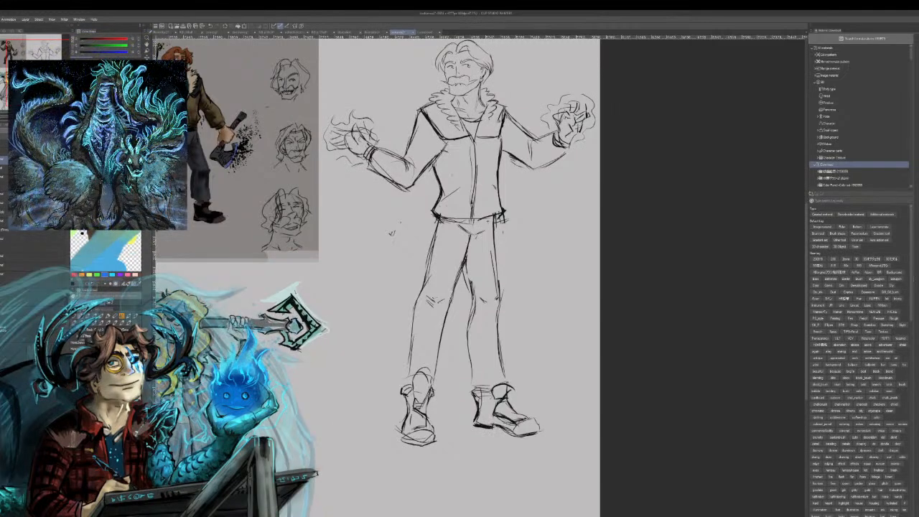
pyautogui.moveTo(503, 426)
pyautogui.mouseDown()
pyautogui.moveTo(515, 435)
pyautogui.moveTo(539, 431)
pyautogui.mouseUp()
pyautogui.moveTo(397, 439); pyautogui.dragTo(432, 438)
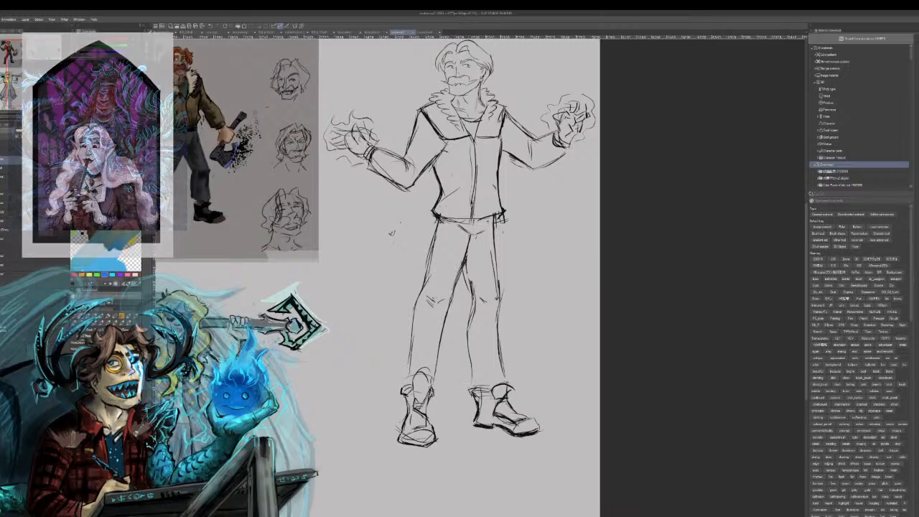
# - Draw flared trouser cuffs above both boots and widen the far leg's inner contour to meet its cuff
pyautogui.moveTo(465, 389); pyautogui.dragTo(481, 384)
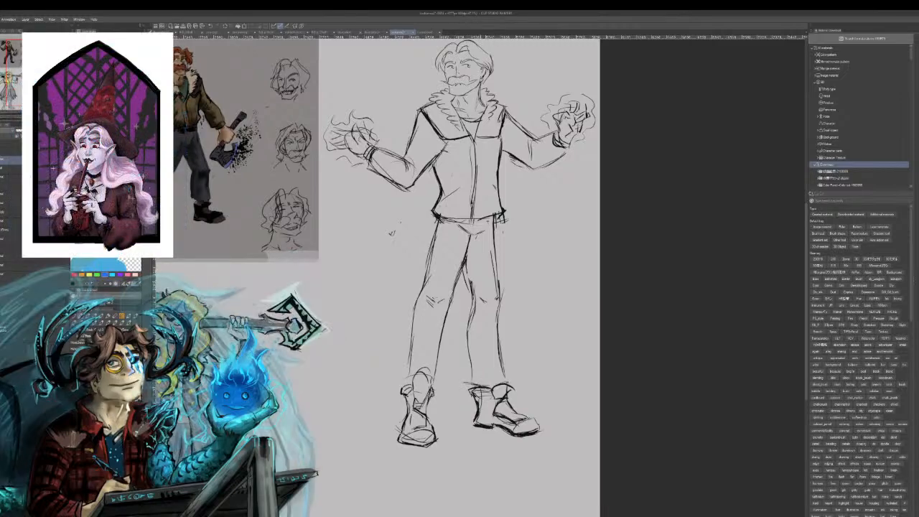
pyautogui.moveTo(465, 332); pyautogui.dragTo(468, 381)
pyautogui.moveTo(465, 347); pyautogui.dragTo(467, 374)
pyautogui.moveTo(399, 369); pyautogui.dragTo(412, 373)
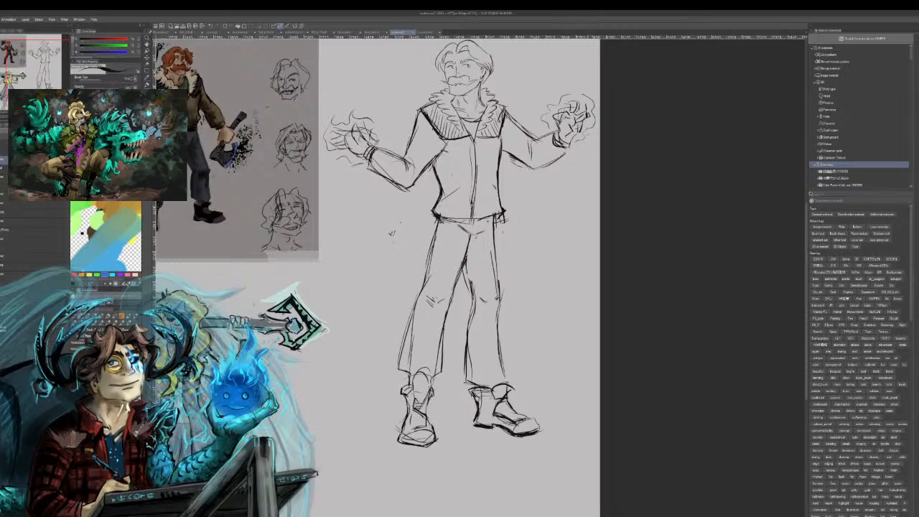
pyautogui.moveTo(570, 180); pyautogui.dragTo(541, 249)
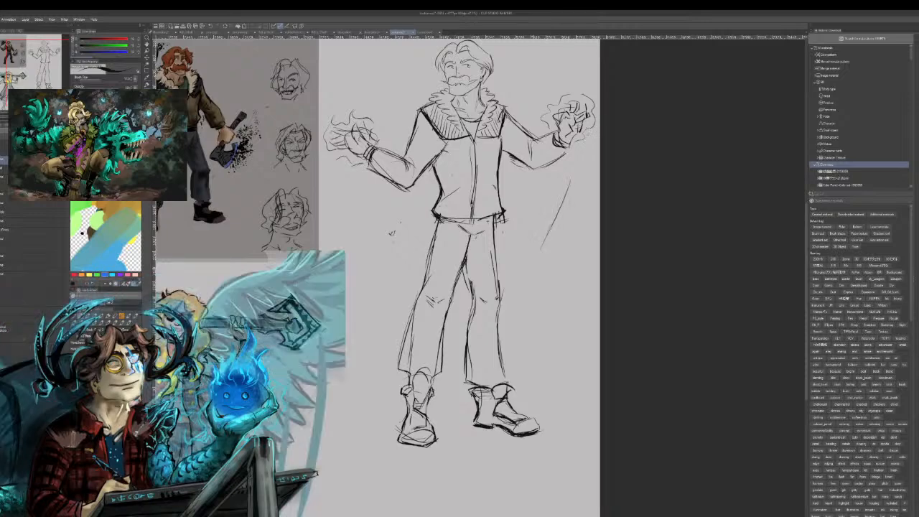
pyautogui.hotkey('ctrl', 'z')
pyautogui.moveTo(557, 168); pyautogui.dragTo(532, 274)
pyautogui.moveTo(565, 168)
pyautogui.mouseDown()
pyautogui.moveTo(531, 327)
pyautogui.moveTo(562, 180)
pyautogui.moveTo(528, 315)
pyautogui.mouseUp()
pyautogui.moveTo(551, 201); pyautogui.dragTo(547, 218)
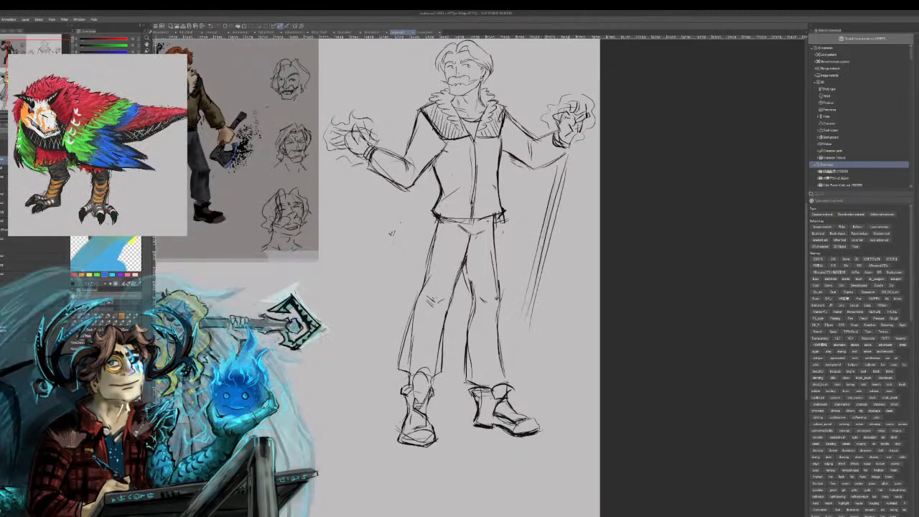
pyautogui.hotkey('ctrl', 'z')
pyautogui.hotkey('ctrl', 'z')
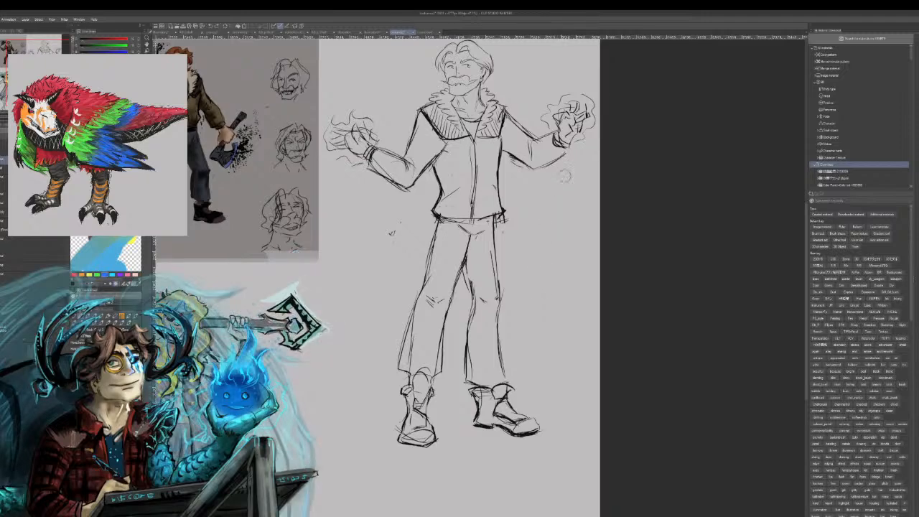
pyautogui.moveTo(562, 182); pyautogui.dragTo(558, 248)
pyautogui.moveTo(560, 213); pyautogui.dragTo(557, 244)
pyautogui.moveTo(562, 180)
pyautogui.mouseDown()
pyautogui.moveTo(552, 250)
pyautogui.moveTo(548, 240)
pyautogui.mouseUp()
pyautogui.hotkey('ctrl', 'z')
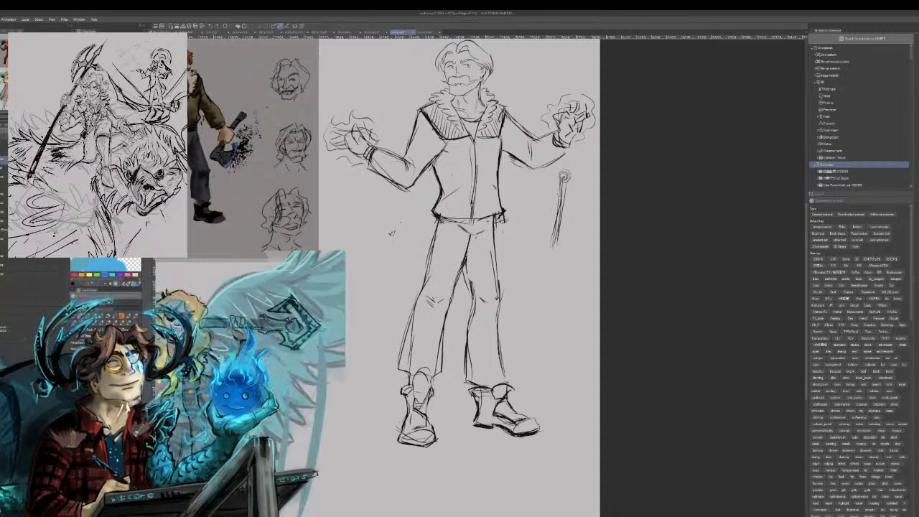
pyautogui.hotkey('ctrl', 'z')
pyautogui.hotkey('ctrl', 'z')
pyautogui.hotkey('ctrl', 'z')
pyautogui.hotkey('ctrl', 'z')
pyautogui.hotkey('ctrl', 'z')
pyautogui.hotkey('ctrl', 'z')
# - Sketch paired shaft lines for two weapons, one slanting below the man's left hand and one passing through his right hand
pyautogui.moveTo(519, 238); pyautogui.dragTo(593, 180)
pyautogui.moveTo(508, 257); pyautogui.dragTo(580, 195)
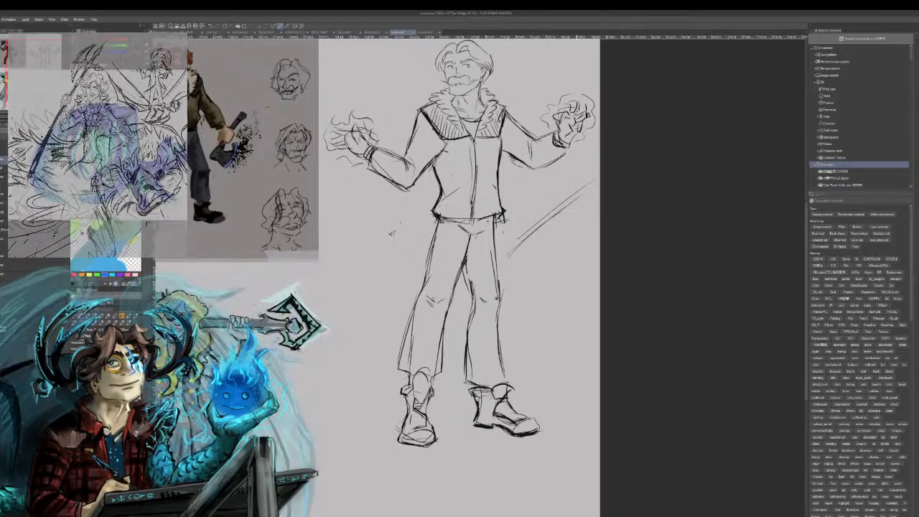
pyautogui.moveTo(359, 117); pyautogui.dragTo(327, 205)
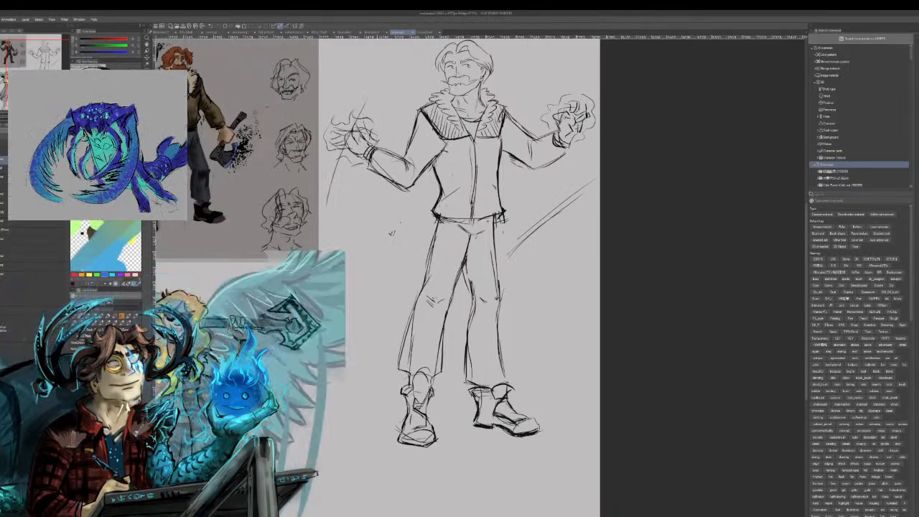
pyautogui.moveTo(379, 86); pyautogui.dragTo(333, 191)
# - Draw a pointed, flanged mace head on the shaft below the left hand, and close the handle with a banded pommel
pyautogui.moveTo(593, 173)
pyautogui.mouseDown()
pyautogui.moveTo(577, 197)
pyautogui.moveTo(558, 184)
pyautogui.mouseUp()
pyautogui.moveTo(580, 162)
pyautogui.mouseDown()
pyautogui.moveTo(578, 177)
pyautogui.moveTo(558, 188)
pyautogui.moveTo(584, 212)
pyautogui.moveTo(559, 209)
pyautogui.moveTo(583, 211)
pyautogui.moveTo(597, 170)
pyautogui.mouseUp()
pyautogui.hotkey('ctrl', 'z')
pyautogui.hotkey('ctrl', 'z')
pyautogui.moveTo(587, 170); pyautogui.dragTo(599, 170)
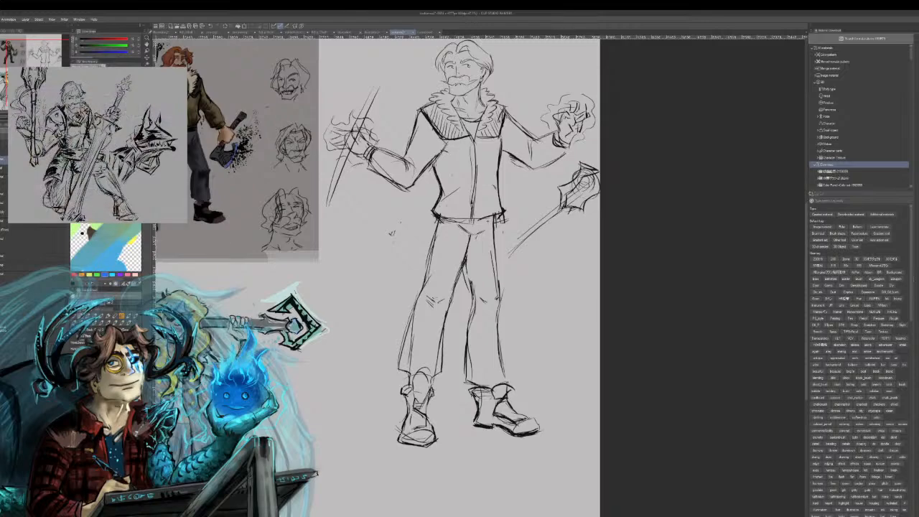
pyautogui.moveTo(566, 206); pyautogui.dragTo(572, 196)
pyautogui.moveTo(568, 203); pyautogui.dragTo(599, 170)
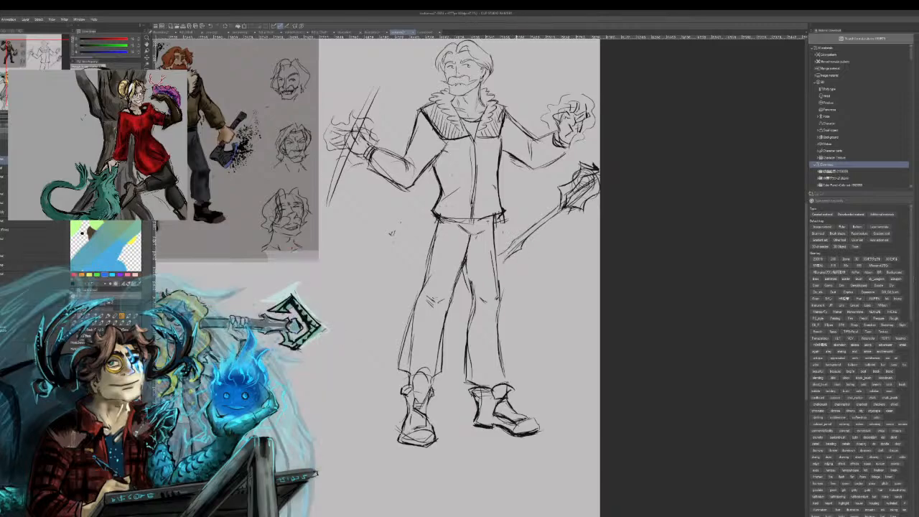
pyautogui.moveTo(504, 255); pyautogui.dragTo(497, 262)
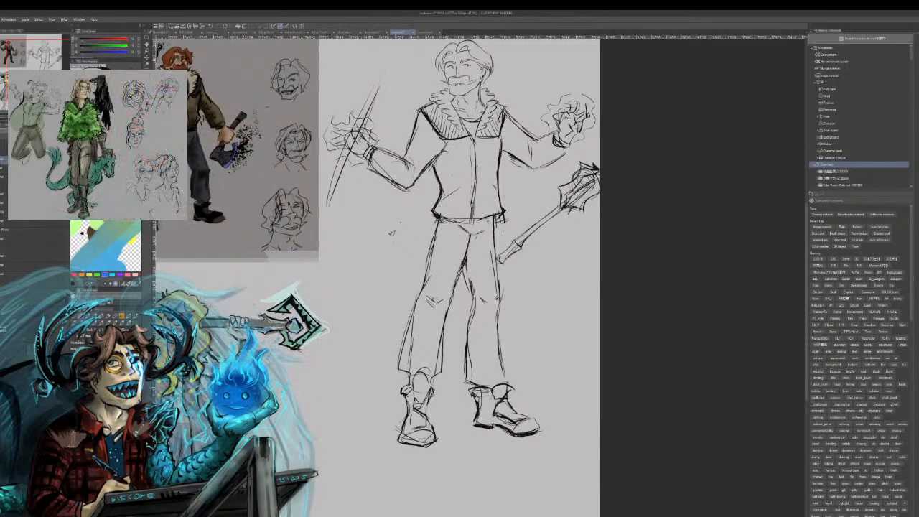
# - Draw a round, studded mace head on the shaft in the right hand and finish its lower end with a flared tip
pyautogui.moveTo(372, 83)
pyautogui.mouseDown()
pyautogui.moveTo(360, 112)
pyautogui.moveTo(376, 90)
pyautogui.moveTo(362, 77)
pyautogui.moveTo(380, 61)
pyautogui.moveTo(367, 85)
pyautogui.moveTo(369, 70)
pyautogui.moveTo(387, 89)
pyautogui.moveTo(369, 111)
pyautogui.mouseUp()
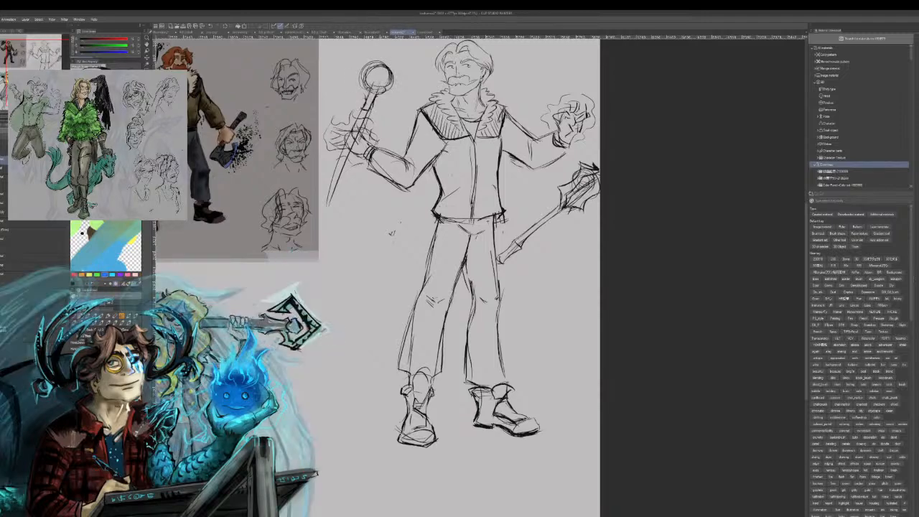
pyautogui.moveTo(371, 66)
pyautogui.mouseDown()
pyautogui.moveTo(386, 63)
pyautogui.moveTo(380, 84)
pyautogui.moveTo(393, 75)
pyautogui.moveTo(387, 91)
pyautogui.mouseUp()
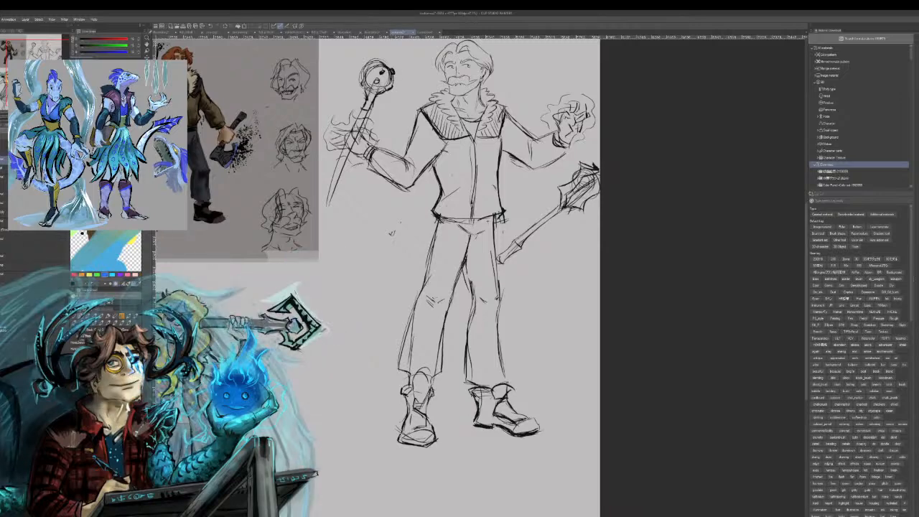
pyautogui.moveTo(364, 69); pyautogui.dragTo(366, 64)
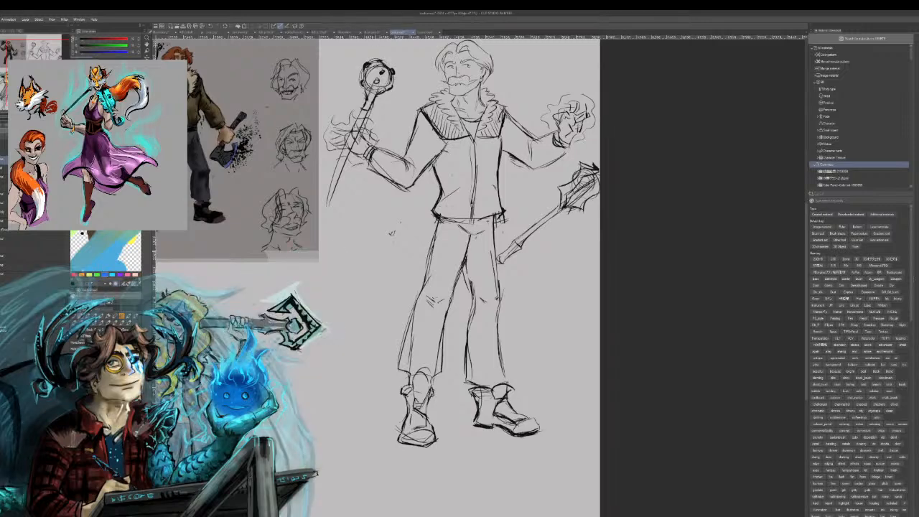
pyautogui.moveTo(345, 164)
pyautogui.mouseDown()
pyautogui.moveTo(334, 203)
pyautogui.moveTo(318, 199)
pyautogui.mouseUp()
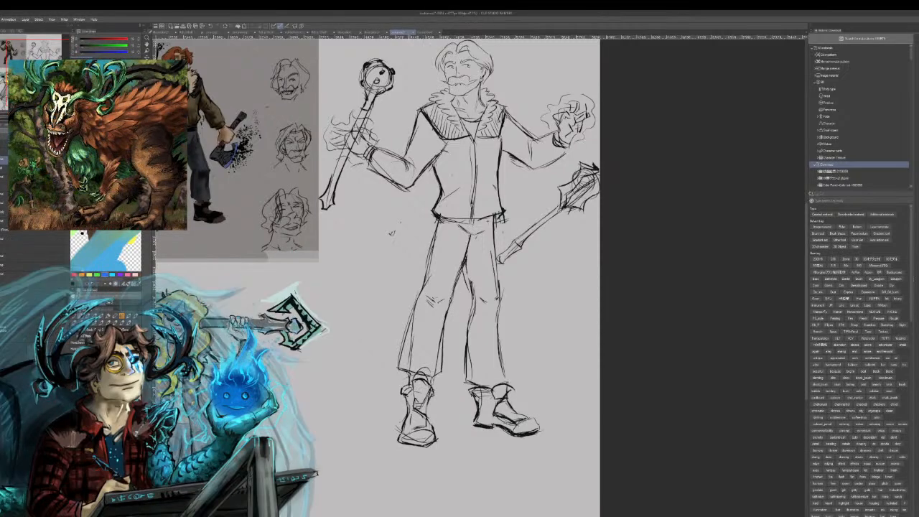
# - Try adding trouser hem and fold lines above both boots, undoing the stray contour strokes on the left leg
pyautogui.moveTo(431, 376)
pyautogui.mouseDown()
pyautogui.moveTo(447, 371)
pyautogui.moveTo(424, 370)
pyautogui.mouseUp()
pyautogui.moveTo(493, 357); pyautogui.dragTo(498, 378)
pyautogui.moveTo(499, 301); pyautogui.dragTo(508, 381)
pyautogui.moveTo(472, 290); pyautogui.dragTo(472, 352)
pyautogui.hotkey('ctrl', 'z')
pyautogui.moveTo(468, 295); pyautogui.dragTo(458, 344)
pyautogui.hotkey('ctrl', 'z')
pyautogui.hotkey('ctrl', 'z')
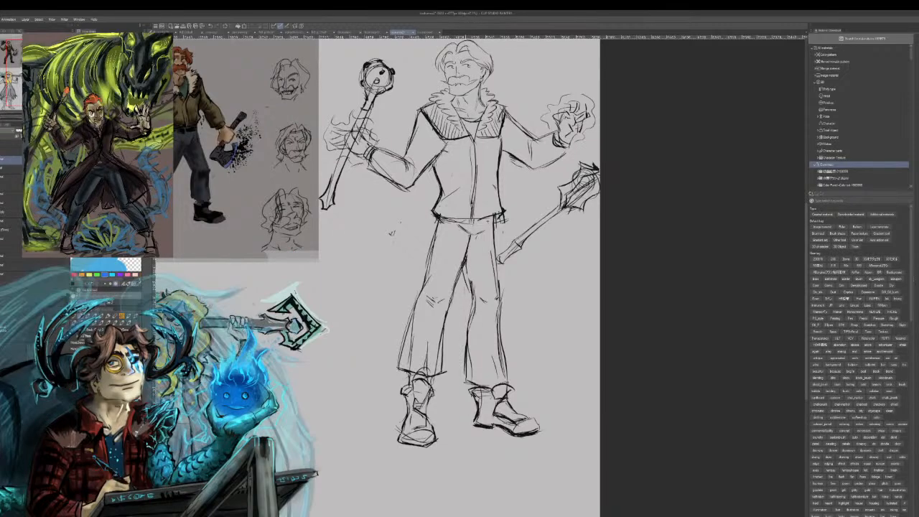
pyautogui.moveTo(494, 218); pyautogui.dragTo(498, 282)
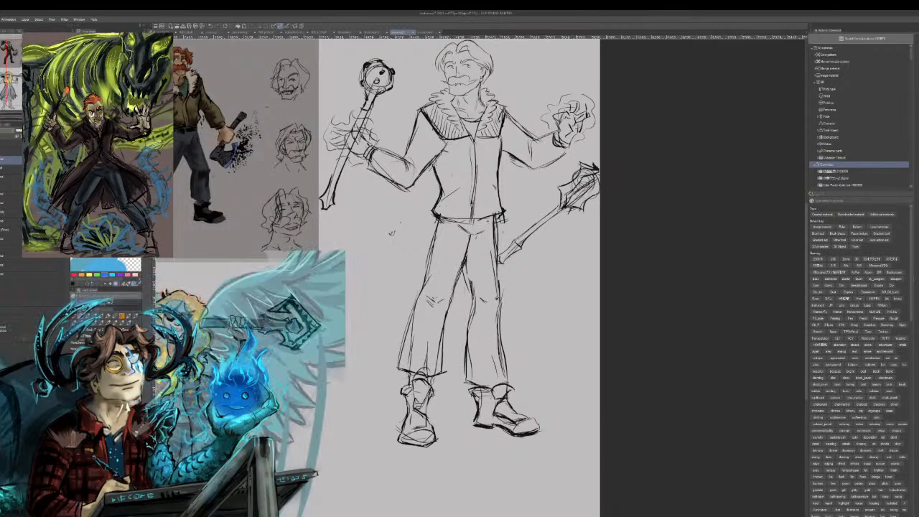
pyautogui.hotkey('ctrl', 'z')
pyautogui.hotkey('ctrl', 'z')
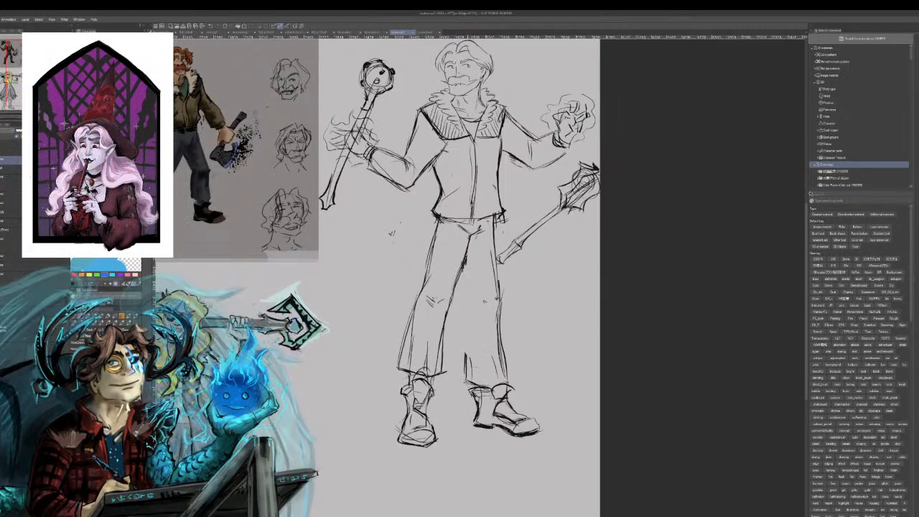
# - Redraw the left leg's inner contour from crotch to cuff and reinforce its outer thigh line
pyautogui.moveTo(463, 269); pyautogui.dragTo(464, 362)
pyautogui.moveTo(466, 313); pyautogui.dragTo(465, 358)
pyautogui.moveTo(494, 229); pyautogui.dragTo(499, 281)
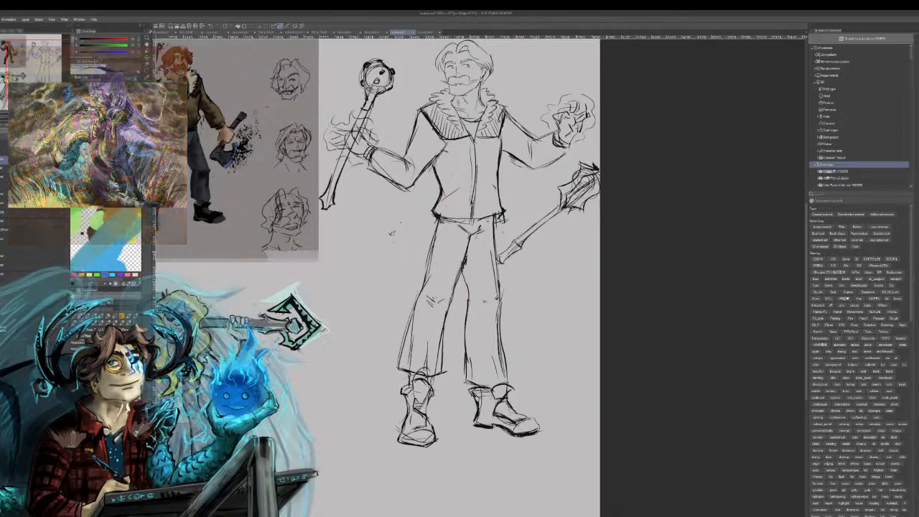
# - Darken the right leg's outer contour and redraw its lower part narrower toward the boot
pyautogui.moveTo(429, 259); pyautogui.dragTo(426, 275)
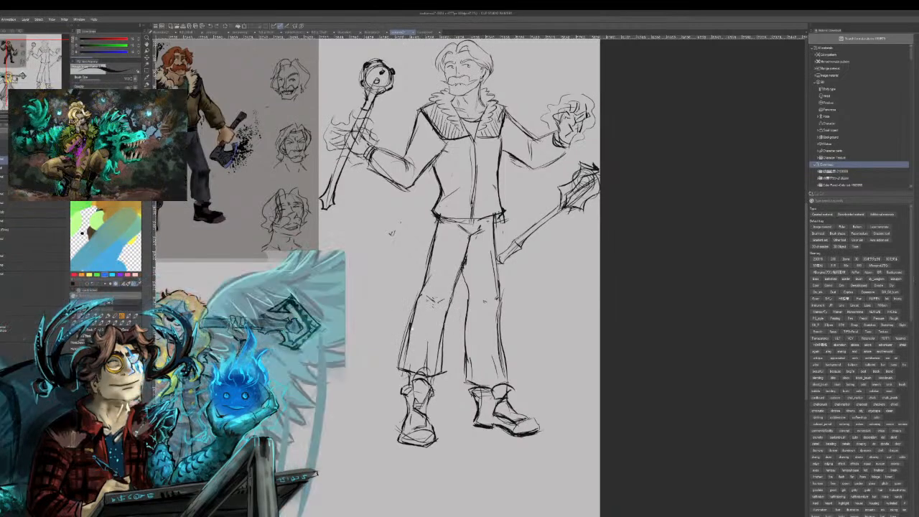
pyautogui.moveTo(418, 296); pyautogui.dragTo(403, 370)
pyautogui.moveTo(410, 330); pyautogui.dragTo(404, 370)
pyautogui.moveTo(421, 286)
pyautogui.mouseDown()
pyautogui.moveTo(398, 376)
pyautogui.moveTo(443, 334)
pyautogui.moveTo(446, 315)
pyautogui.mouseUp()
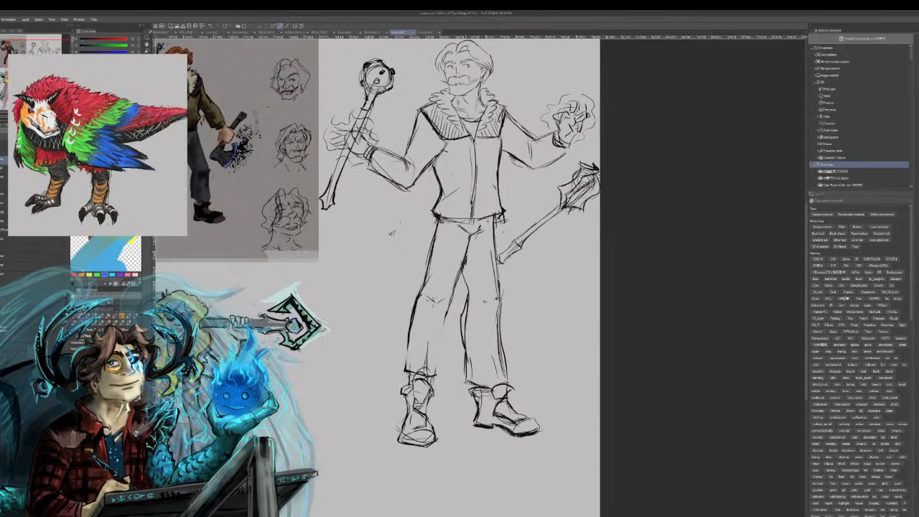
# - Try tapering the left trouser leg with tighter inner and outer contours down to the boot
pyautogui.moveTo(497, 301)
pyautogui.mouseDown()
pyautogui.moveTo(501, 387)
pyautogui.moveTo(500, 379)
pyautogui.mouseUp()
pyautogui.moveTo(477, 308)
pyautogui.mouseDown()
pyautogui.moveTo(473, 344)
pyautogui.moveTo(464, 383)
pyautogui.mouseUp()
pyautogui.moveTo(510, 344); pyautogui.dragTo(511, 373)
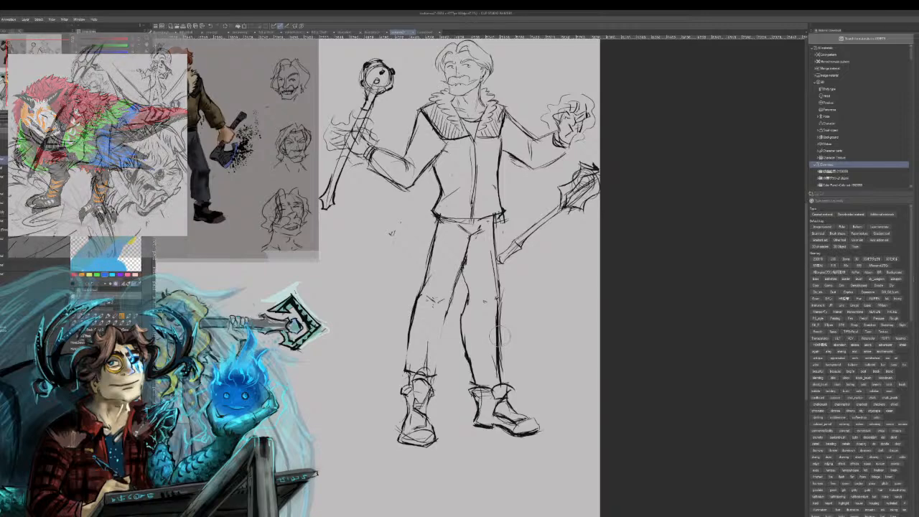
# - Erase both lower legs and boots along with the knee detail, leaving only the upper thigh lines
pyautogui.moveTo(499, 287); pyautogui.dragTo(416, 351)
pyautogui.moveTo(465, 284); pyautogui.dragTo(410, 314)
pyautogui.moveTo(477, 342)
pyautogui.mouseDown()
pyautogui.moveTo(524, 379)
pyautogui.moveTo(424, 464)
pyautogui.moveTo(468, 492)
pyautogui.moveTo(444, 441)
pyautogui.moveTo(449, 417)
pyautogui.moveTo(424, 403)
pyautogui.mouseUp()
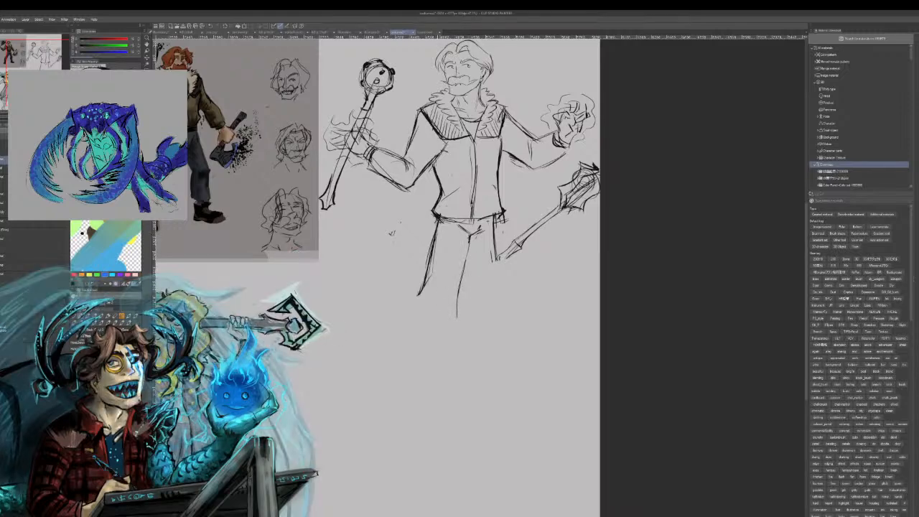
# - Sketch a leg construction guide with thigh axes, knee circles, shin lines, a right foot wedge and a left ground line
pyautogui.moveTo(456, 225)
pyautogui.mouseDown()
pyautogui.moveTo(435, 320)
pyautogui.moveTo(444, 300)
pyautogui.moveTo(488, 309)
pyautogui.moveTo(479, 307)
pyautogui.mouseUp()
pyautogui.moveTo(492, 231)
pyautogui.mouseDown()
pyautogui.moveTo(490, 400)
pyautogui.moveTo(526, 415)
pyautogui.mouseUp()
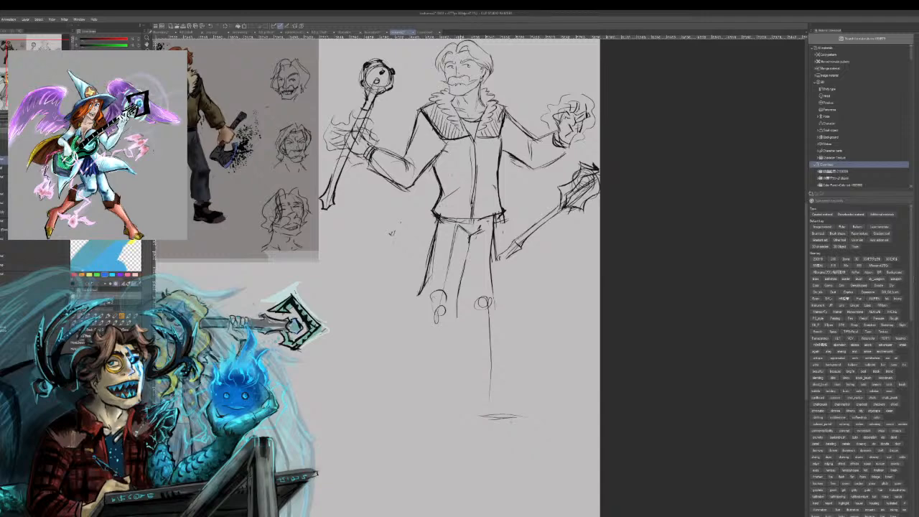
pyautogui.moveTo(431, 406); pyautogui.dragTo(430, 430)
pyautogui.moveTo(440, 316)
pyautogui.mouseDown()
pyautogui.moveTo(430, 427)
pyautogui.moveTo(412, 425)
pyautogui.moveTo(419, 401)
pyautogui.mouseUp()
pyautogui.moveTo(455, 244); pyautogui.dragTo(419, 413)
pyautogui.moveTo(483, 217); pyautogui.dragTo(492, 413)
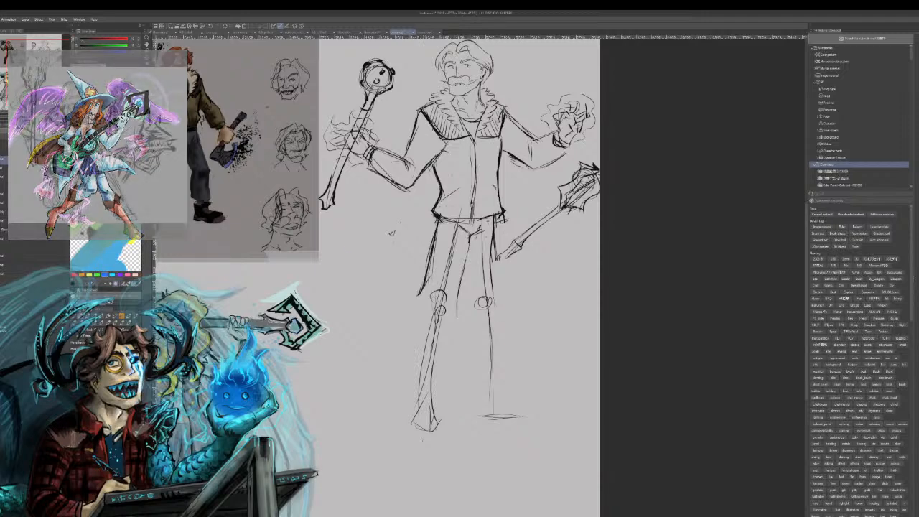
pyautogui.moveTo(447, 213)
pyautogui.mouseDown()
pyautogui.moveTo(446, 252)
pyautogui.moveTo(462, 204)
pyautogui.moveTo(497, 206)
pyautogui.mouseUp()
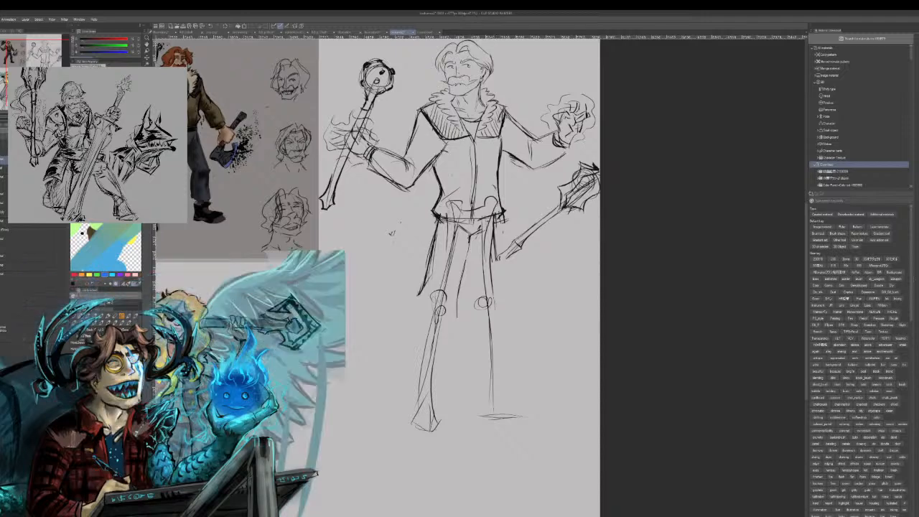
pyautogui.hotkey('ctrl', 'z')
pyautogui.hotkey('ctrl', 'z')
pyautogui.hotkey('ctrl', 'z')
pyautogui.hotkey('ctrl', 'z')
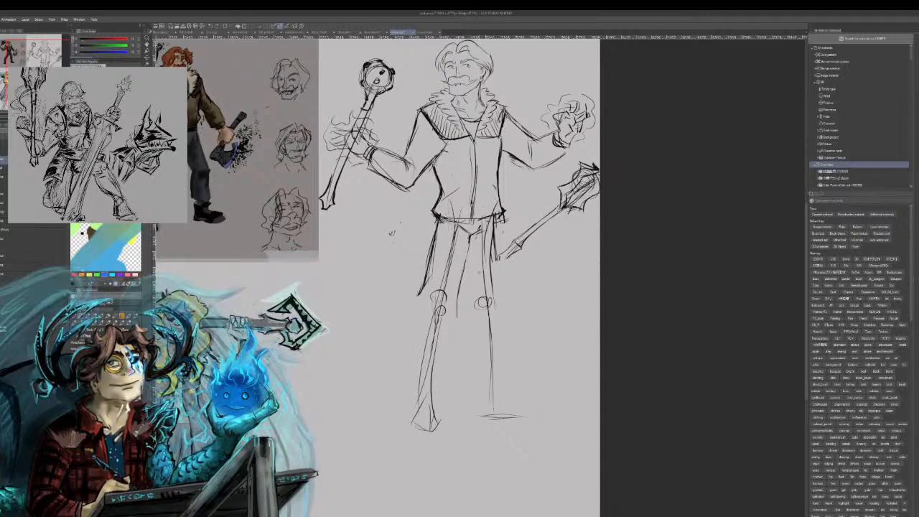
# - Draw the right trouser leg's contours and curved hem around the guide, then erase the construction lines inside it
pyautogui.moveTo(460, 239)
pyautogui.mouseDown()
pyautogui.moveTo(452, 269)
pyautogui.moveTo(461, 244)
pyautogui.mouseUp()
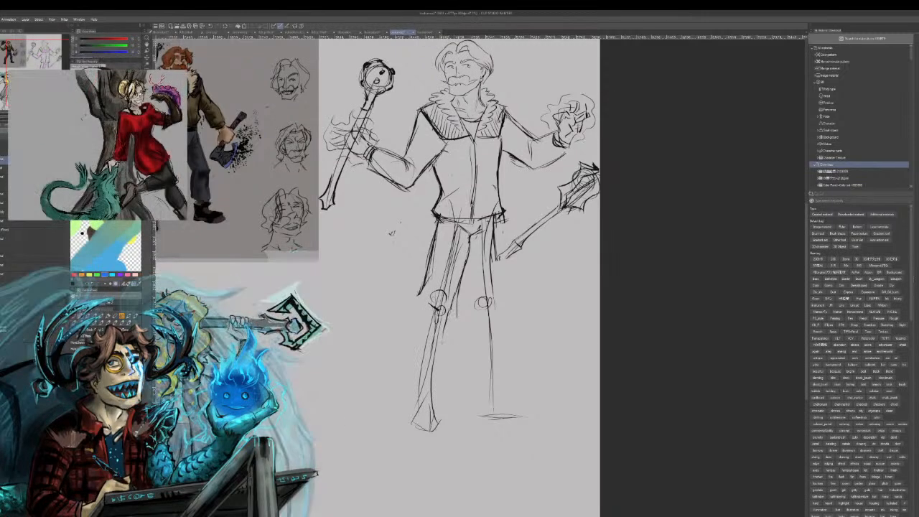
pyautogui.moveTo(400, 383); pyautogui.dragTo(443, 395)
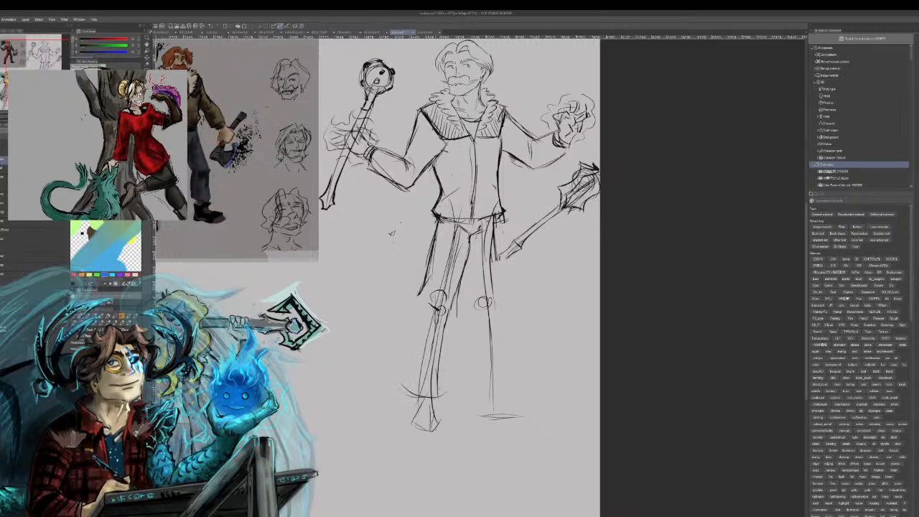
pyautogui.moveTo(407, 371); pyautogui.dragTo(419, 290)
pyautogui.moveTo(467, 278); pyautogui.dragTo(462, 307)
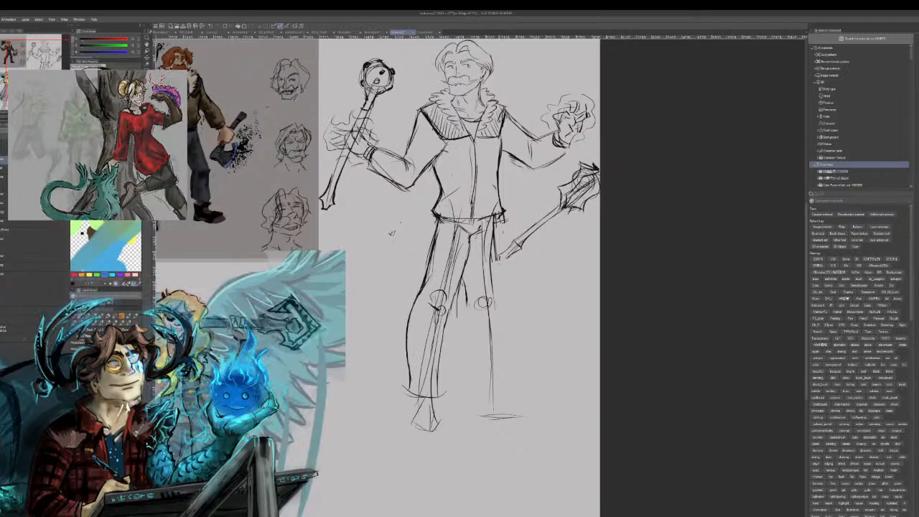
pyautogui.moveTo(437, 317)
pyautogui.mouseDown()
pyautogui.moveTo(430, 386)
pyautogui.moveTo(421, 357)
pyautogui.mouseUp()
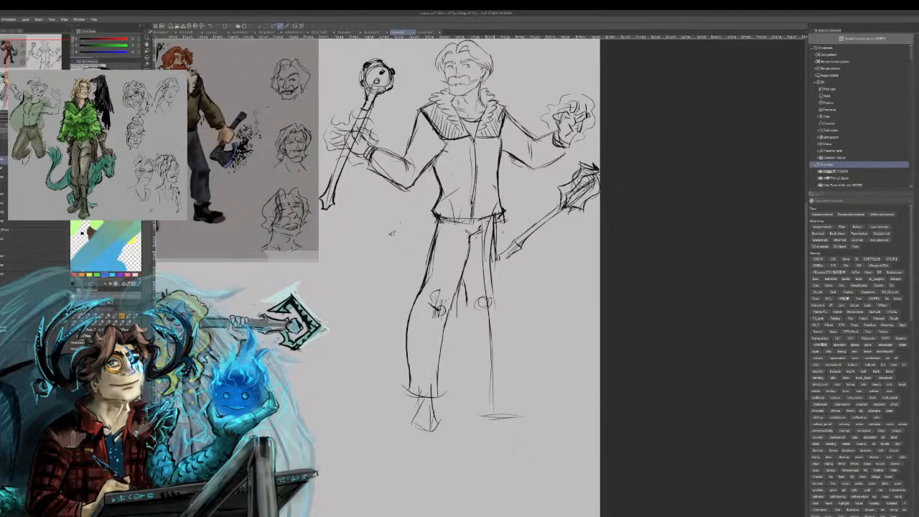
# - Darken the left thigh's outer contour and draw the lower trouser leg down to a curved hem, undoing stray inner strokes
pyautogui.moveTo(493, 289); pyautogui.dragTo(491, 304)
pyautogui.moveTo(495, 214); pyautogui.dragTo(492, 317)
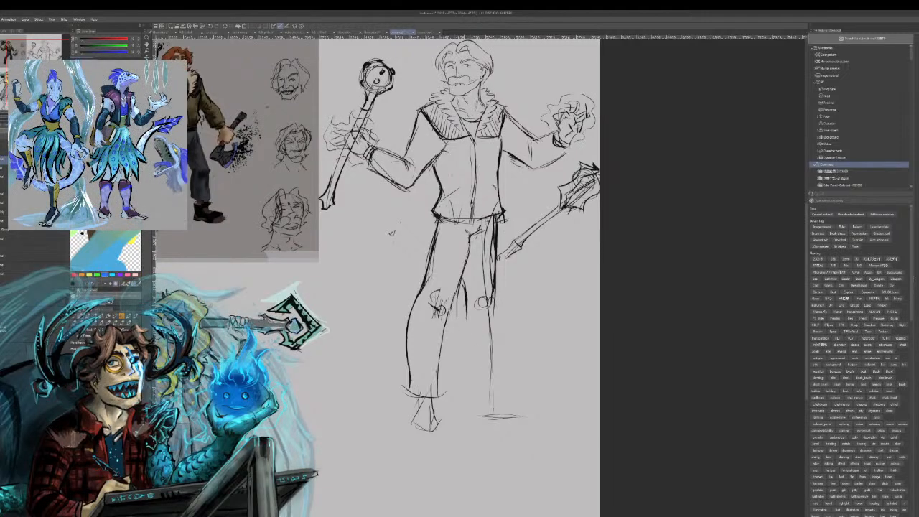
pyautogui.moveTo(459, 297); pyautogui.dragTo(465, 396)
pyautogui.hotkey('ctrl', 'z')
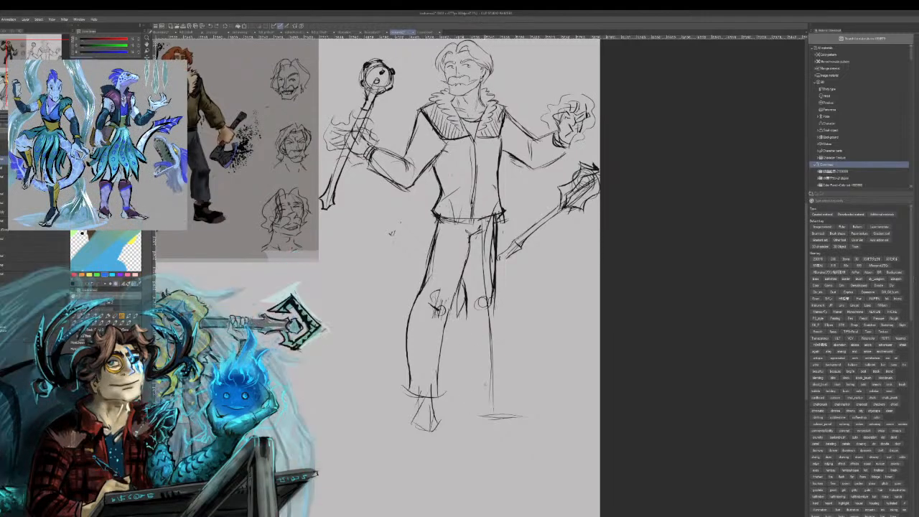
pyautogui.moveTo(458, 334); pyautogui.dragTo(465, 390)
pyautogui.moveTo(459, 330); pyautogui.dragTo(463, 349)
pyautogui.moveTo(465, 295); pyautogui.dragTo(458, 338)
pyautogui.hotkey('ctrl', 'z')
pyautogui.hotkey('ctrl', 'z')
pyautogui.hotkey('ctrl', 'z')
pyautogui.moveTo(465, 390)
pyautogui.mouseDown()
pyautogui.moveTo(462, 303)
pyautogui.moveTo(464, 392)
pyautogui.mouseUp()
pyautogui.hotkey('ctrl', 'z')
pyautogui.moveTo(466, 295)
pyautogui.mouseDown()
pyautogui.moveTo(460, 311)
pyautogui.moveTo(469, 312)
pyautogui.moveTo(464, 299)
pyautogui.moveTo(458, 311)
pyautogui.moveTo(477, 305)
pyautogui.moveTo(491, 333)
pyautogui.moveTo(491, 386)
pyautogui.mouseUp()
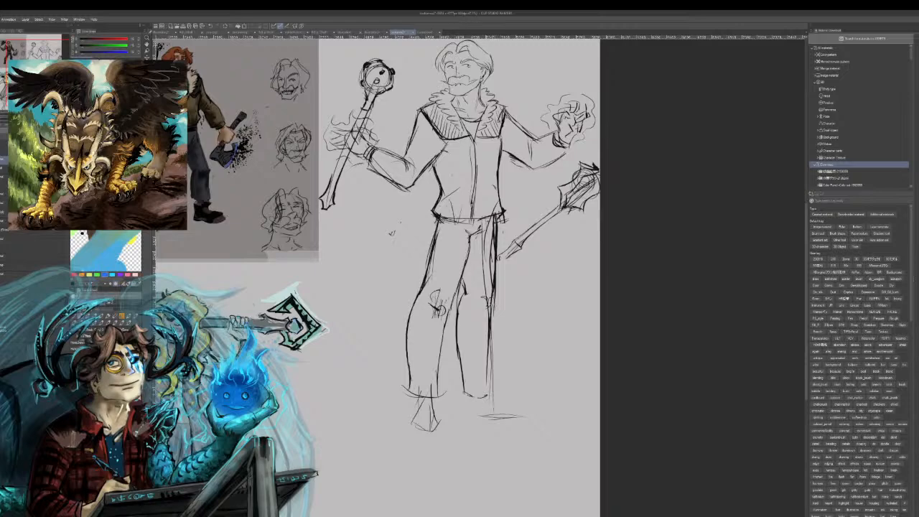
# - Undo the rough left foot strokes and redraw the foot pointing outward, with a rounded ankle and flat sole
pyautogui.moveTo(479, 430); pyautogui.dragTo(511, 424)
pyautogui.hotkey('ctrl', 'z')
pyautogui.hotkey('ctrl', 'z')
pyautogui.hotkey('ctrl', 'z')
pyautogui.moveTo(489, 381)
pyautogui.mouseDown()
pyautogui.moveTo(519, 410)
pyautogui.moveTo(491, 422)
pyautogui.mouseUp()
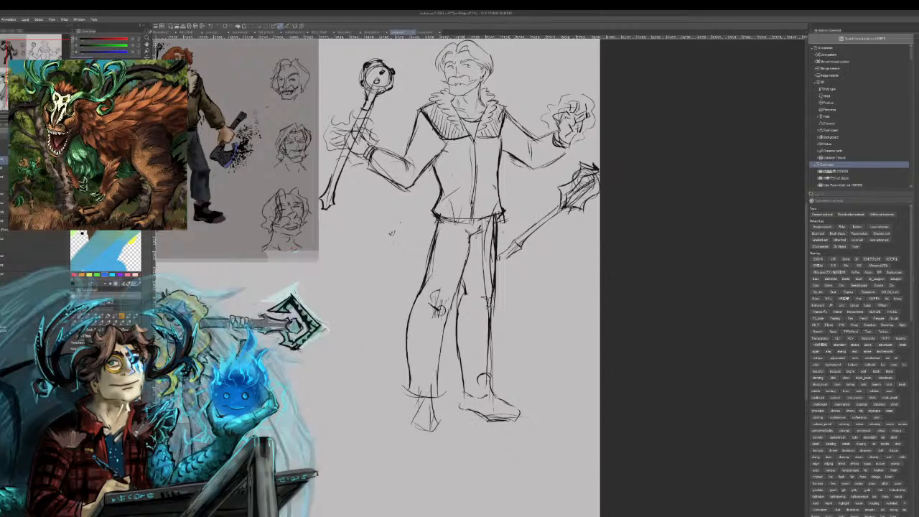
# - Darken the right foot's wedge-shaped outline and sketch the ankle and cuff shapes above it
pyautogui.moveTo(435, 384); pyautogui.dragTo(444, 424)
pyautogui.moveTo(441, 422); pyautogui.dragTo(437, 430)
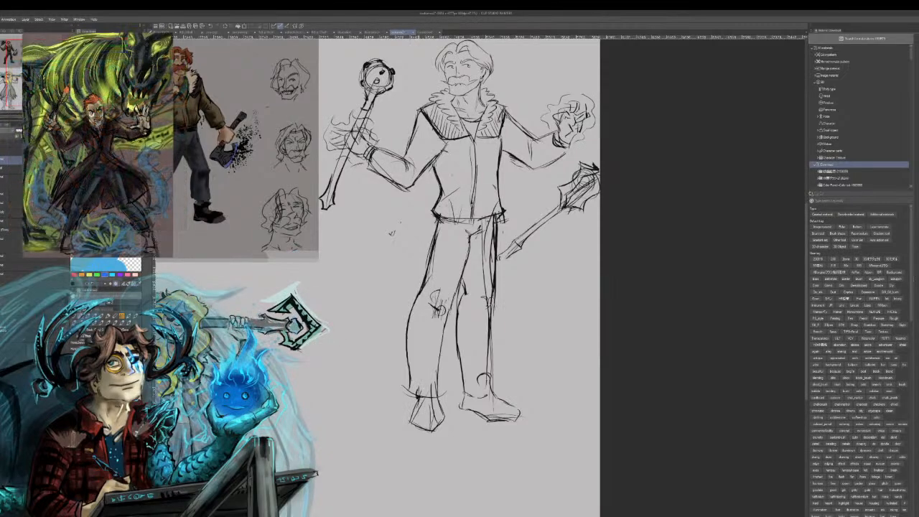
pyautogui.moveTo(436, 386); pyautogui.dragTo(438, 389)
pyautogui.moveTo(420, 376); pyautogui.dragTo(437, 387)
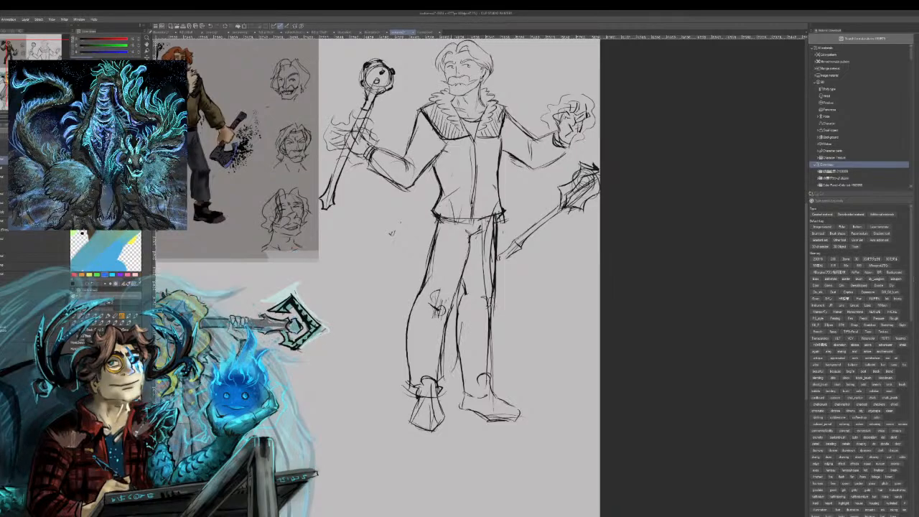
# - Draw the curved hem above the left boot and replace the scribble on the right knee with light fold lines
pyautogui.moveTo(451, 371); pyautogui.dragTo(470, 381)
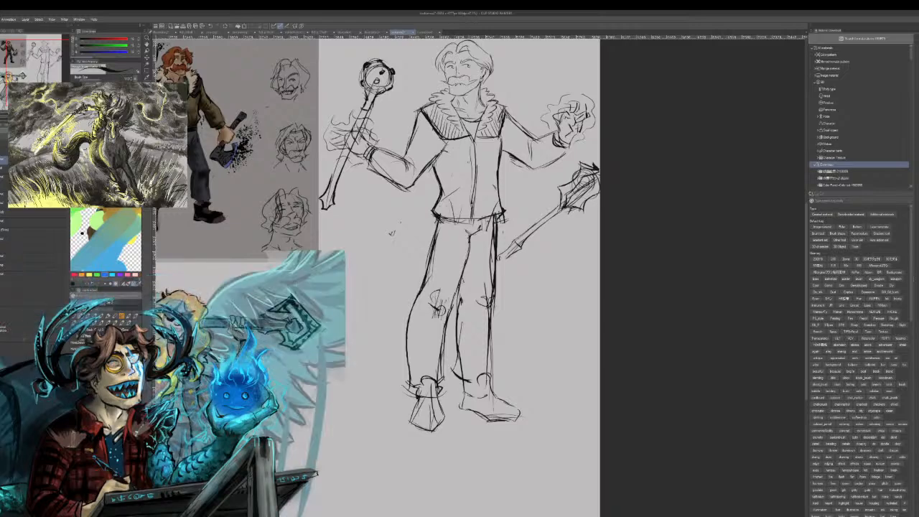
pyautogui.moveTo(435, 293); pyautogui.dragTo(439, 315)
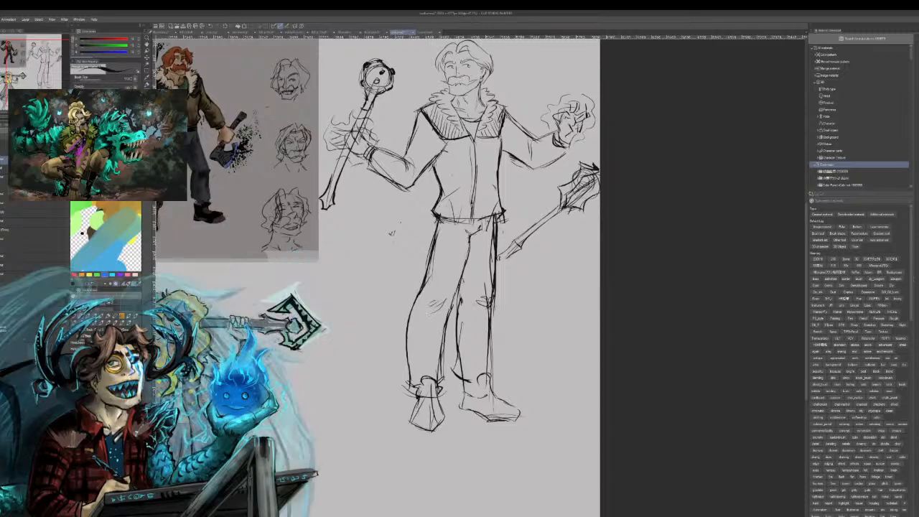
pyautogui.moveTo(453, 293); pyautogui.dragTo(440, 308)
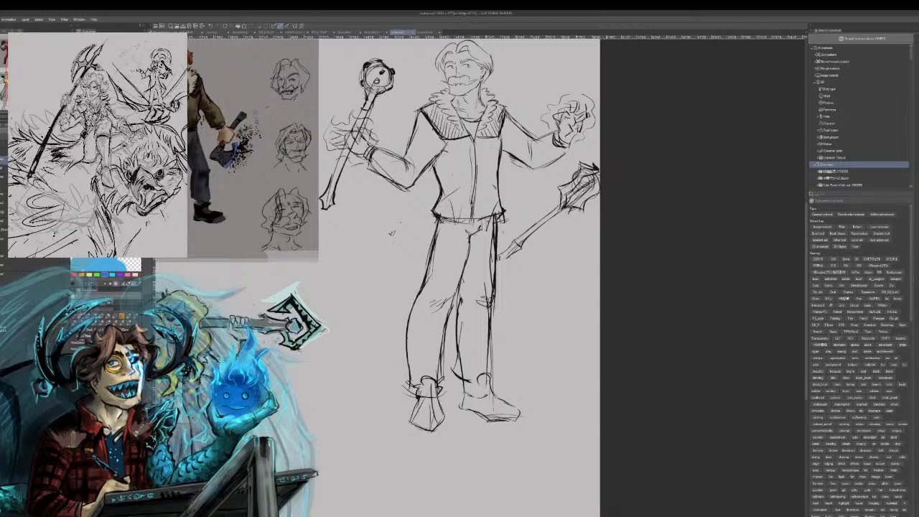
# - Erase the doubled outer line and knee marks on the left trouser leg and redraw its contours with a slight knee bend
pyautogui.moveTo(419, 110); pyautogui.dragTo(412, 128)
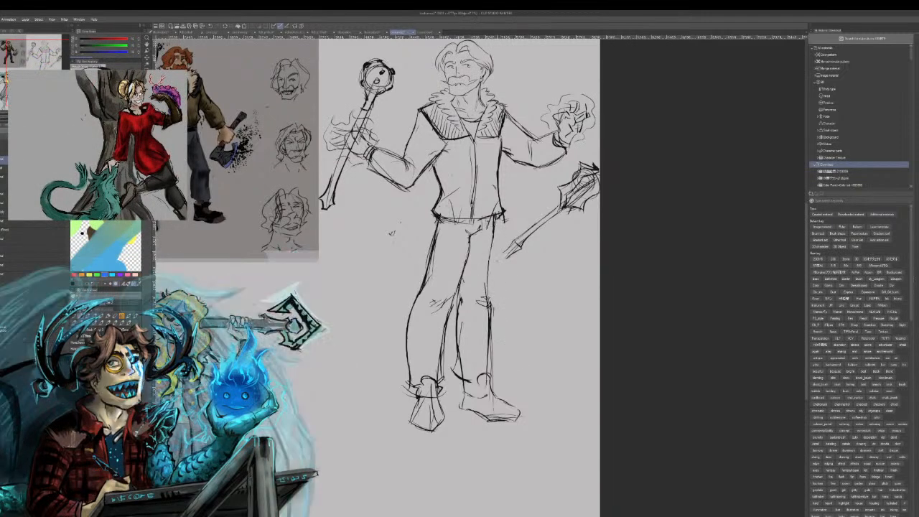
pyautogui.moveTo(494, 230); pyautogui.dragTo(489, 294)
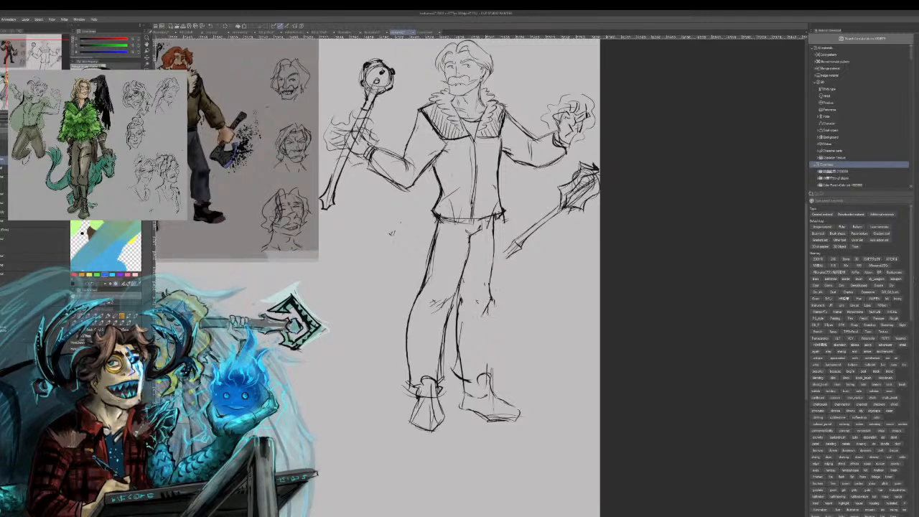
pyautogui.moveTo(454, 370)
pyautogui.mouseDown()
pyautogui.moveTo(449, 323)
pyautogui.moveTo(470, 292)
pyautogui.moveTo(458, 304)
pyautogui.mouseUp()
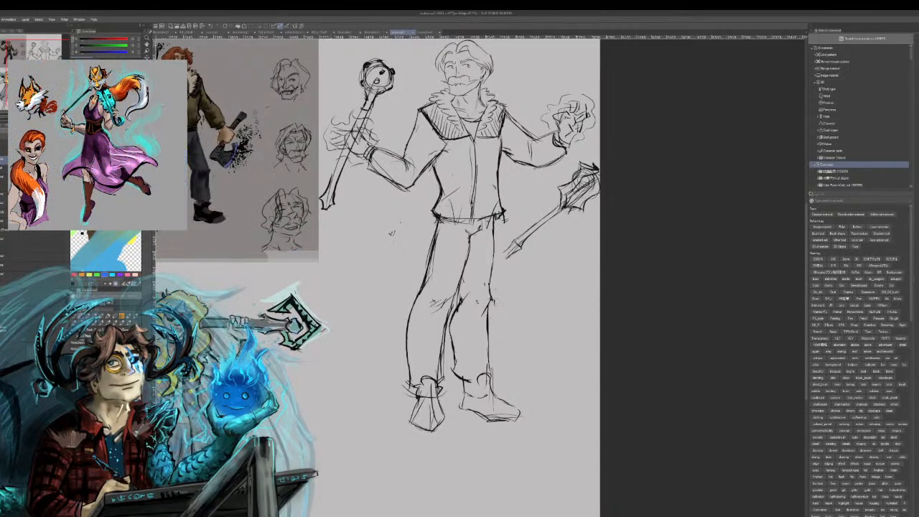
pyautogui.moveTo(431, 237); pyautogui.dragTo(452, 300)
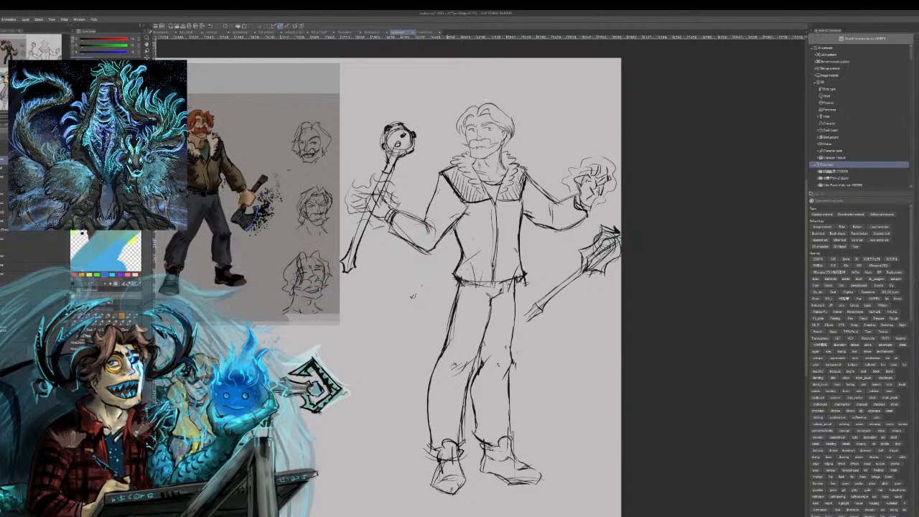
# - Add rounded toe caps and darker sole edges to both boots
pyautogui.moveTo(435, 491); pyautogui.dragTo(456, 494)
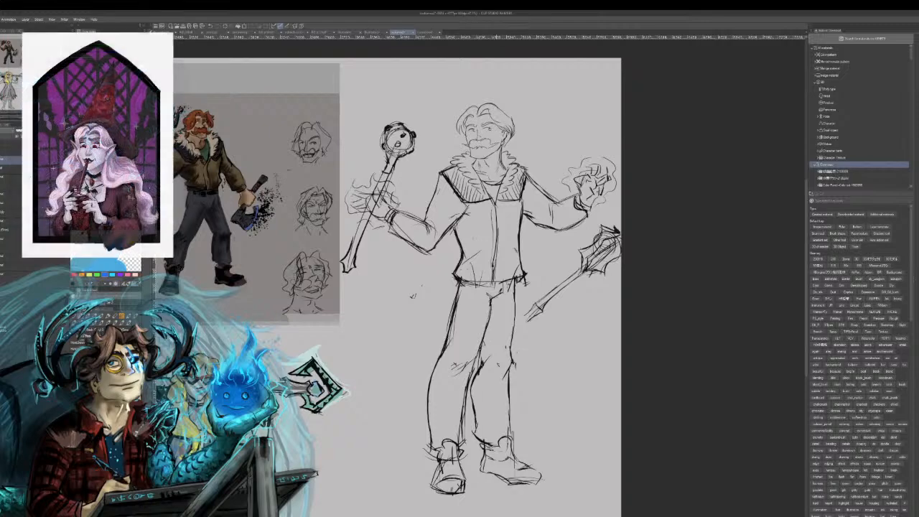
pyautogui.moveTo(509, 477)
pyautogui.mouseDown()
pyautogui.moveTo(535, 466)
pyautogui.moveTo(542, 480)
pyautogui.mouseUp()
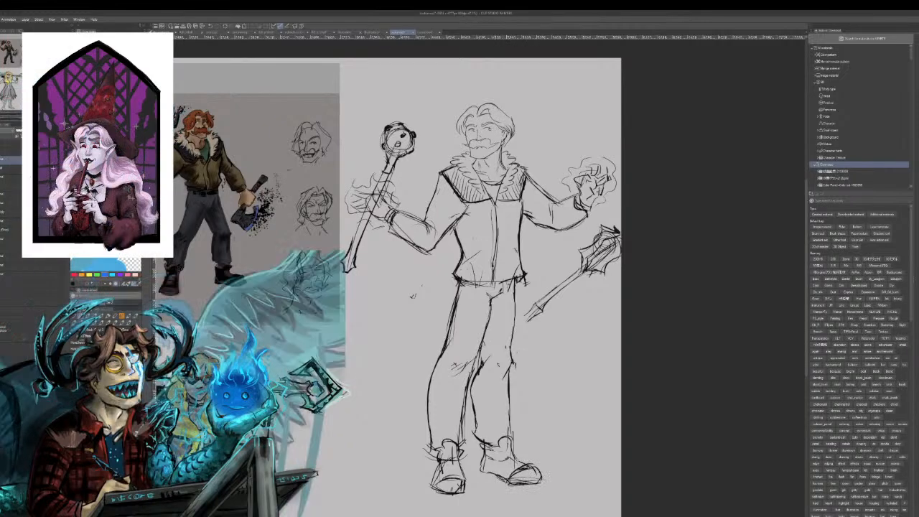
pyautogui.moveTo(478, 469)
pyautogui.mouseDown()
pyautogui.moveTo(495, 473)
pyautogui.moveTo(480, 470)
pyautogui.mouseUp()
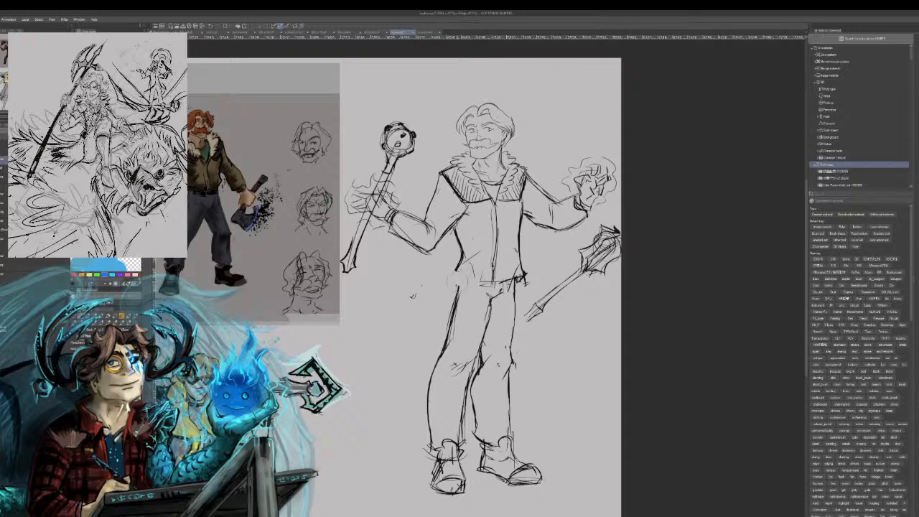
# - Erase the old jacket hem, draw a higher, nearly straight one, and extend the outer trouser lines up to it
pyautogui.moveTo(482, 281)
pyautogui.mouseDown()
pyautogui.moveTo(526, 275)
pyautogui.moveTo(501, 292)
pyautogui.mouseUp()
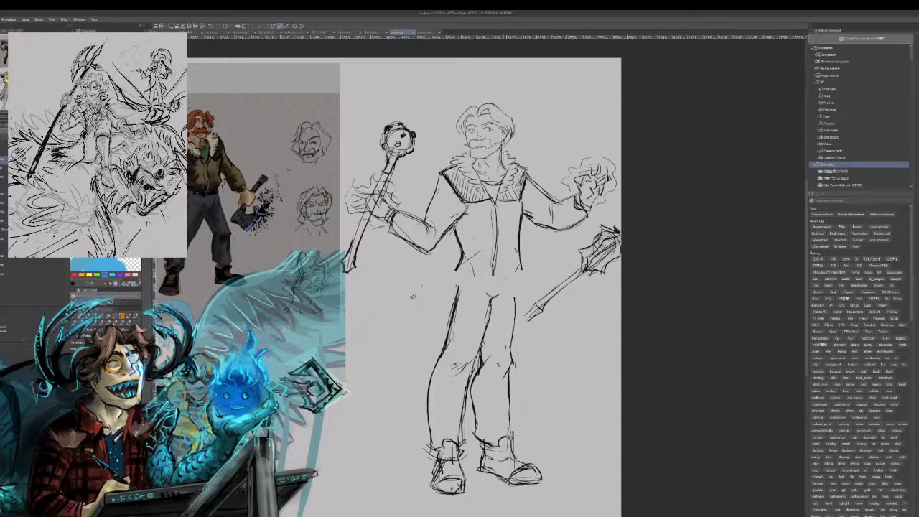
pyautogui.moveTo(453, 271); pyautogui.dragTo(510, 267)
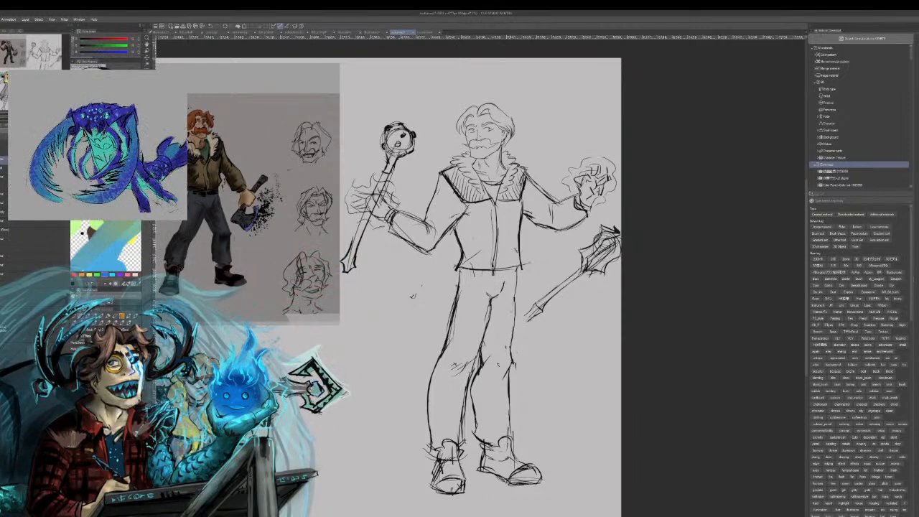
pyautogui.moveTo(515, 272)
pyautogui.mouseDown()
pyautogui.moveTo(518, 315)
pyautogui.moveTo(516, 307)
pyautogui.mouseUp()
pyautogui.moveTo(459, 267); pyautogui.dragTo(444, 354)
pyautogui.moveTo(454, 308); pyautogui.dragTo(447, 333)
pyautogui.moveTo(464, 268); pyautogui.dragTo(455, 297)
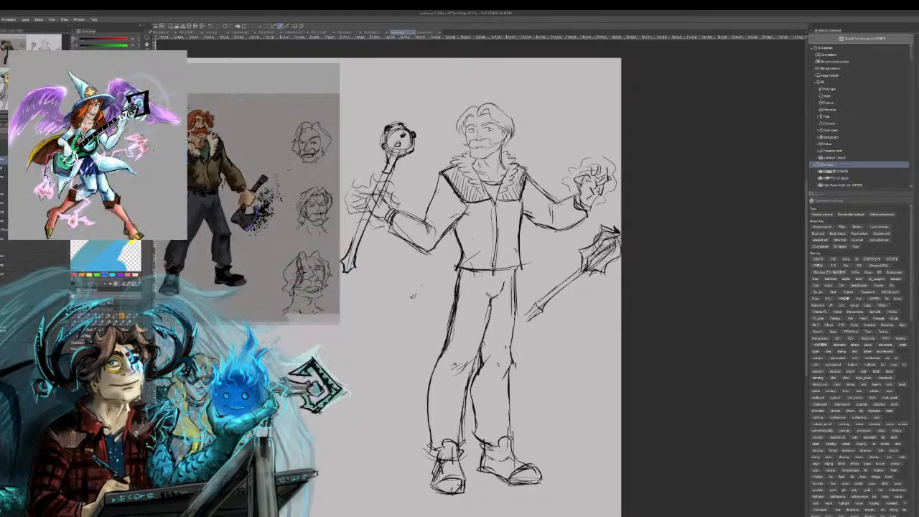
# - Undo the stray strokes at the jacket's waist and darken the hem with a slightly bowed line
pyautogui.moveTo(475, 271); pyautogui.dragTo(527, 263)
pyautogui.moveTo(507, 270); pyautogui.dragTo(519, 265)
pyautogui.moveTo(454, 267); pyautogui.dragTo(466, 246)
pyautogui.hotkey('ctrl', 'z')
pyautogui.hotkey('ctrl', 'z')
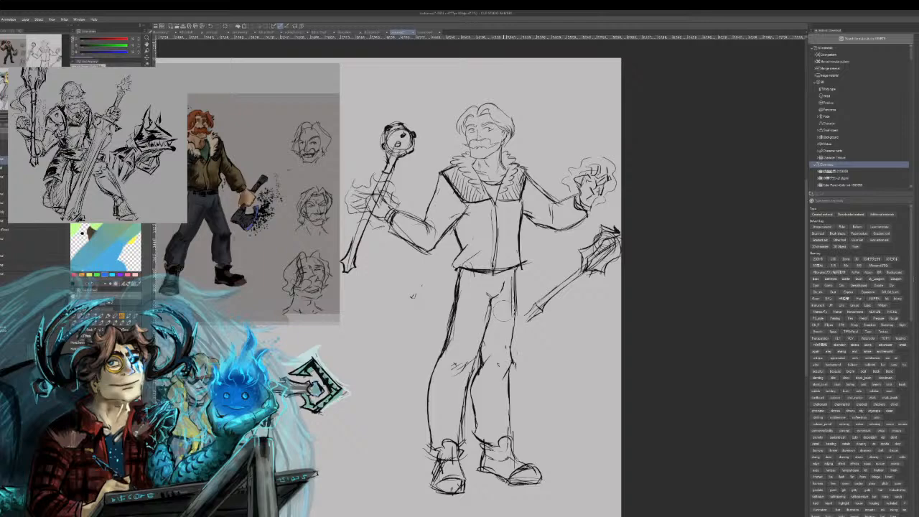
pyautogui.moveTo(455, 268); pyautogui.dragTo(492, 273)
pyautogui.moveTo(463, 269)
pyautogui.mouseDown()
pyautogui.moveTo(498, 276)
pyautogui.moveTo(526, 265)
pyautogui.mouseUp()
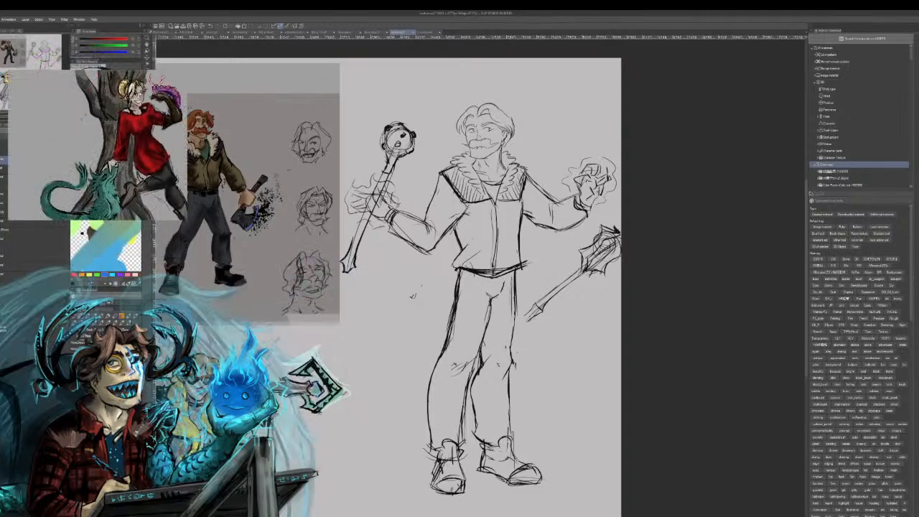
pyautogui.moveTo(413, 296)
pyautogui.mouseDown()
pyautogui.moveTo(534, 213)
pyautogui.moveTo(654, 275)
pyautogui.moveTo(470, 301)
pyautogui.mouseUp()
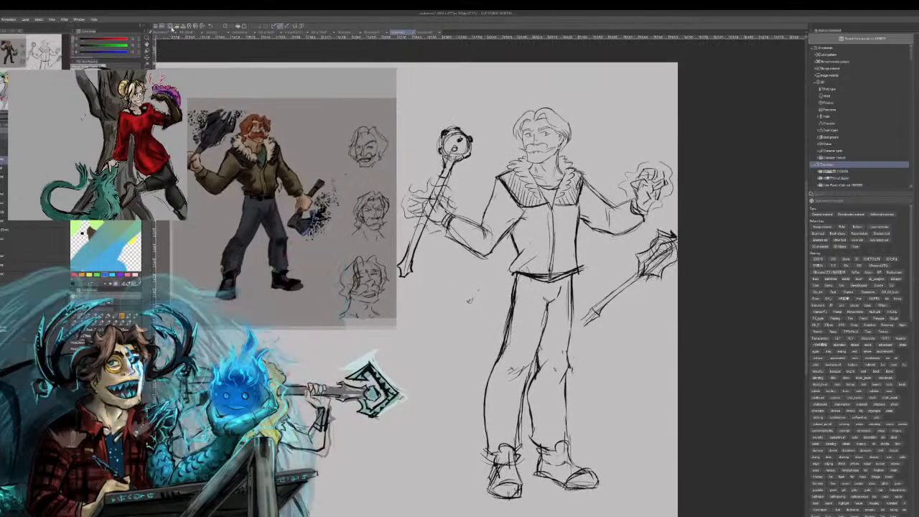
# - Switch to the blank canvas and sketch a new figure's gesture: curved spine, shoulder arc, outstretched arm and oval head
pyautogui.click(425, 32)
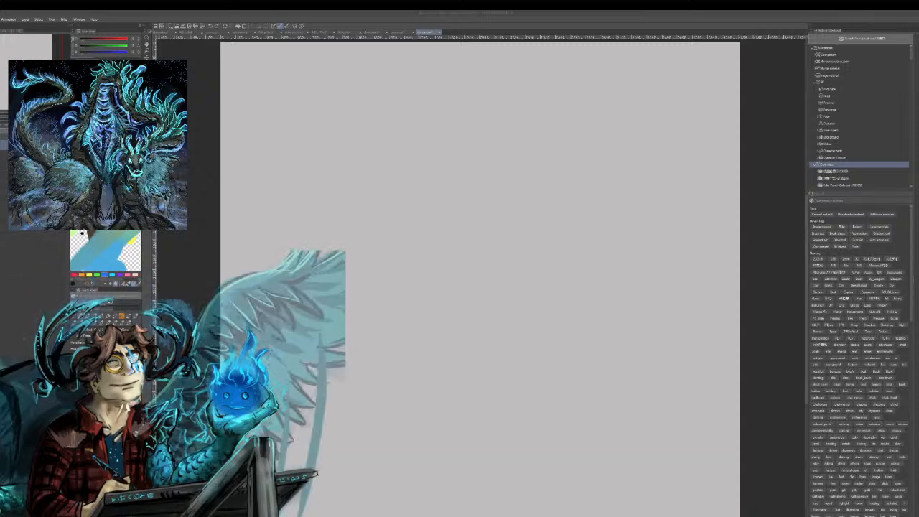
pyautogui.moveTo(326, 117)
pyautogui.mouseDown()
pyautogui.moveTo(318, 164)
pyautogui.moveTo(354, 366)
pyautogui.mouseUp()
pyautogui.moveTo(326, 137); pyautogui.dragTo(322, 192)
pyautogui.moveTo(277, 152)
pyautogui.mouseDown()
pyautogui.moveTo(332, 137)
pyautogui.moveTo(388, 169)
pyautogui.mouseUp()
pyautogui.moveTo(287, 159)
pyautogui.mouseDown()
pyautogui.moveTo(382, 188)
pyautogui.moveTo(434, 132)
pyautogui.moveTo(415, 141)
pyautogui.mouseUp()
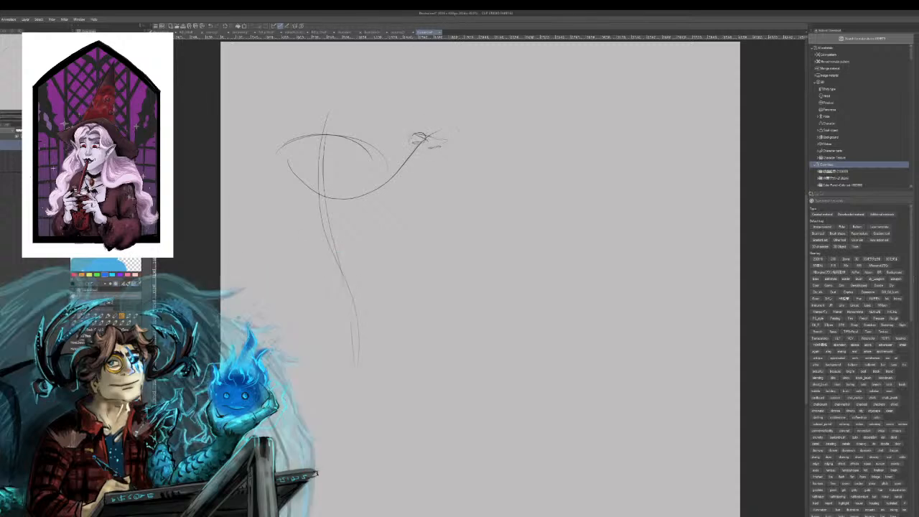
pyautogui.moveTo(342, 80)
pyautogui.mouseDown()
pyautogui.moveTo(316, 131)
pyautogui.moveTo(350, 99)
pyautogui.moveTo(347, 110)
pyautogui.mouseUp()
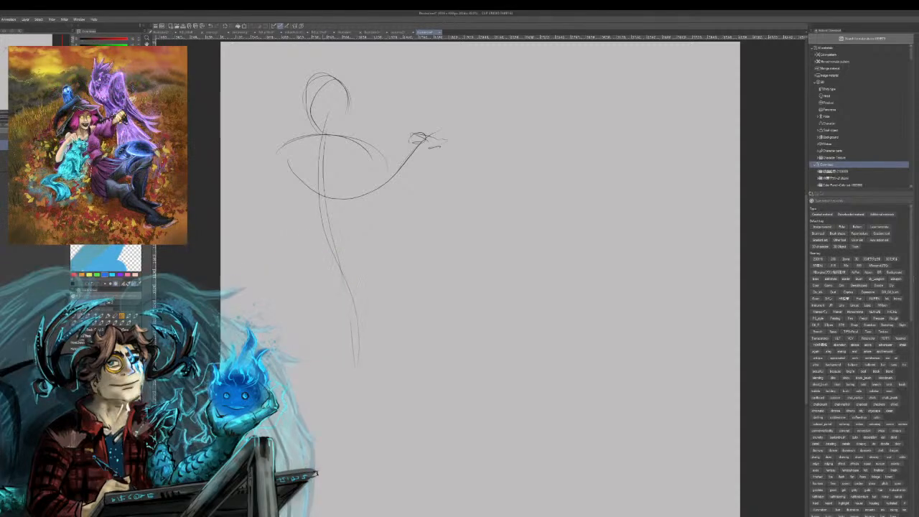
# - Block in the new figure's shoulders, neckline and tapering torso, and give volume to both arms reaching toward the hand
pyautogui.moveTo(298, 137)
pyautogui.mouseDown()
pyautogui.moveTo(329, 154)
pyautogui.moveTo(346, 139)
pyautogui.moveTo(309, 134)
pyautogui.moveTo(270, 159)
pyautogui.moveTo(334, 182)
pyautogui.mouseUp()
pyautogui.moveTo(276, 177); pyautogui.dragTo(318, 201)
pyautogui.moveTo(288, 179)
pyautogui.mouseDown()
pyautogui.moveTo(344, 203)
pyautogui.moveTo(370, 191)
pyautogui.moveTo(395, 156)
pyautogui.moveTo(389, 177)
pyautogui.mouseUp()
pyautogui.moveTo(416, 150)
pyautogui.mouseDown()
pyautogui.moveTo(399, 178)
pyautogui.moveTo(408, 146)
pyautogui.mouseUp()
pyautogui.hotkey('ctrl', 'z')
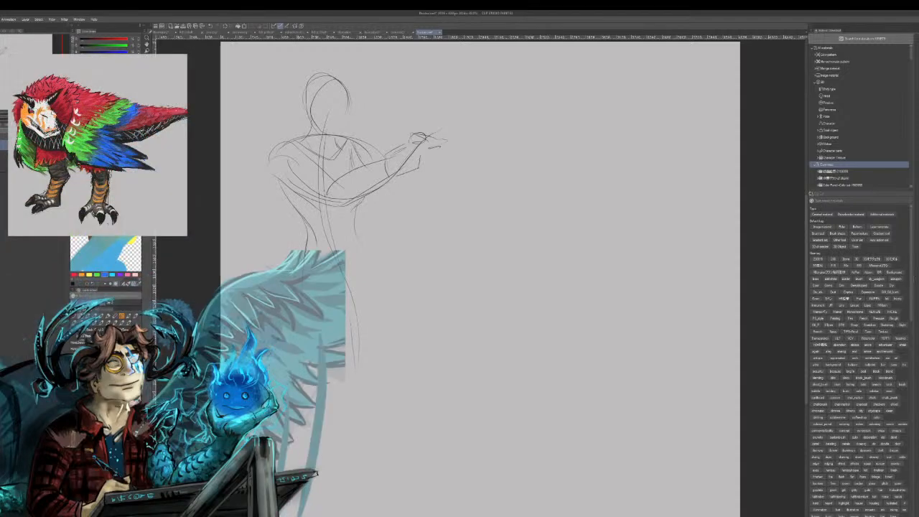
# - Draw the narrow waist flaring into rounded hips, closed by a curved hem at thigh height
pyautogui.moveTo(306, 233); pyautogui.dragTo(308, 318)
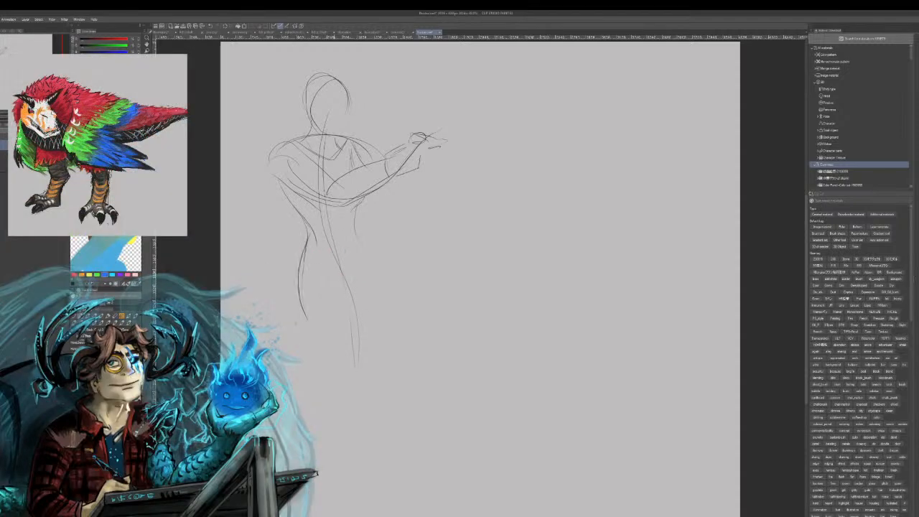
pyautogui.moveTo(355, 229)
pyautogui.mouseDown()
pyautogui.moveTo(374, 269)
pyautogui.moveTo(377, 314)
pyautogui.mouseUp()
pyautogui.moveTo(369, 263)
pyautogui.mouseDown()
pyautogui.moveTo(377, 313)
pyautogui.moveTo(365, 311)
pyautogui.moveTo(382, 317)
pyautogui.mouseUp()
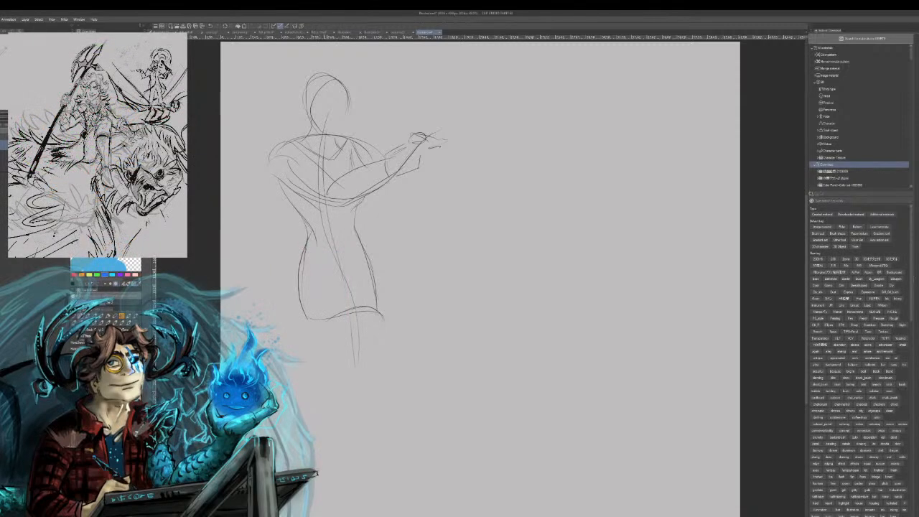
# - Sketch both legs below the thigh-height hem, with angular knees and tapering lower legs, one leg angled back
pyautogui.moveTo(334, 329); pyautogui.dragTo(357, 360)
pyautogui.moveTo(369, 313); pyautogui.dragTo(376, 362)
pyautogui.moveTo(381, 361); pyautogui.dragTo(363, 465)
pyautogui.moveTo(381, 388)
pyautogui.mouseDown()
pyautogui.moveTo(368, 449)
pyautogui.moveTo(352, 347)
pyautogui.mouseUp()
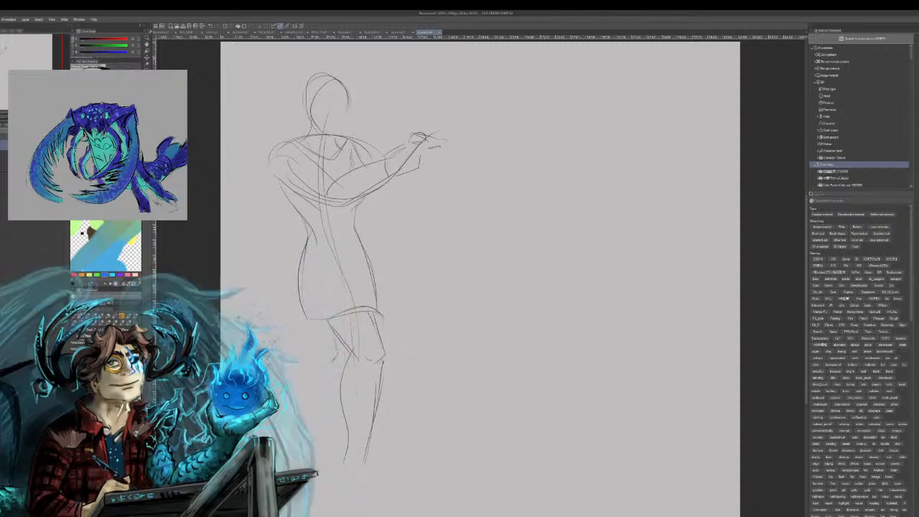
pyautogui.moveTo(333, 364); pyautogui.dragTo(297, 442)
pyautogui.moveTo(295, 368); pyautogui.dragTo(281, 437)
pyautogui.moveTo(308, 349); pyautogui.dragTo(299, 365)
pyautogui.moveTo(308, 332); pyautogui.dragTo(306, 351)
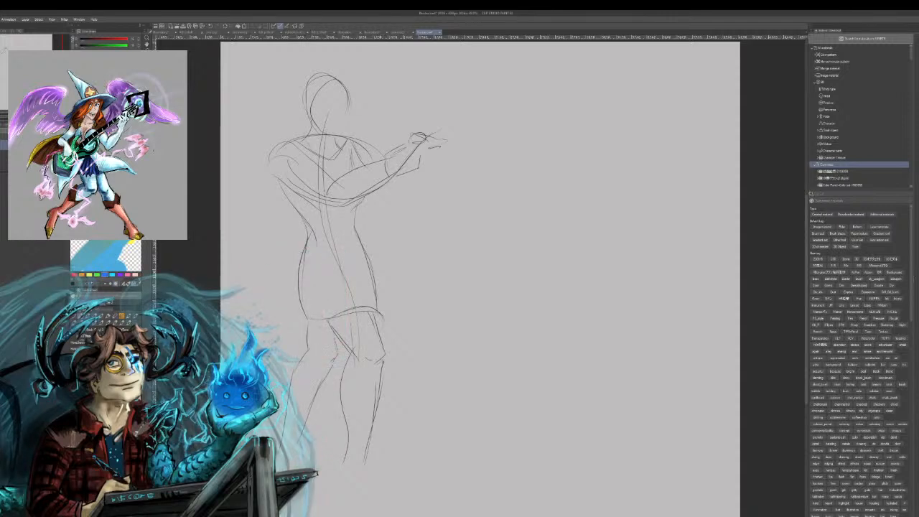
# - Sketch a rounded form over the outstretched hand and add swept-back hair falling behind the head
pyautogui.moveTo(413, 116)
pyautogui.mouseDown()
pyautogui.moveTo(411, 131)
pyautogui.moveTo(430, 134)
pyautogui.moveTo(393, 140)
pyautogui.mouseUp()
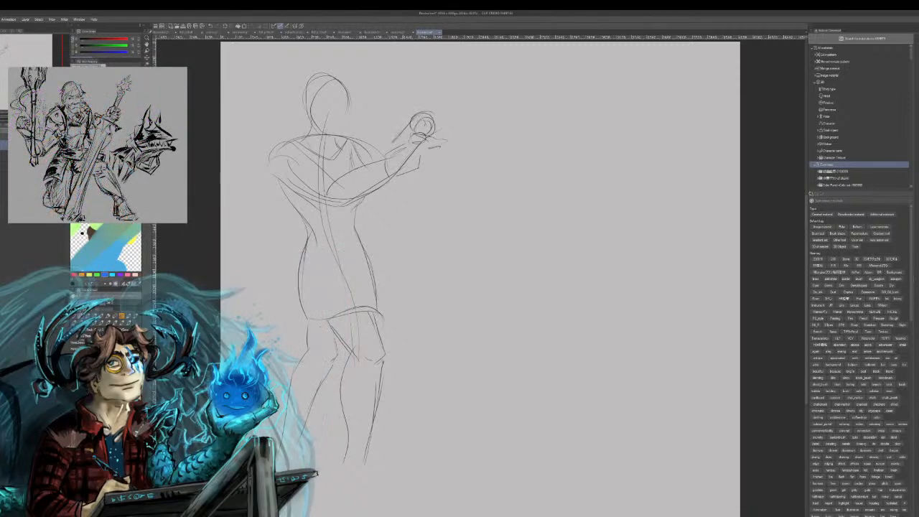
pyautogui.moveTo(316, 89)
pyautogui.mouseDown()
pyautogui.moveTo(334, 80)
pyautogui.moveTo(339, 90)
pyautogui.moveTo(294, 85)
pyautogui.moveTo(303, 105)
pyautogui.mouseUp()
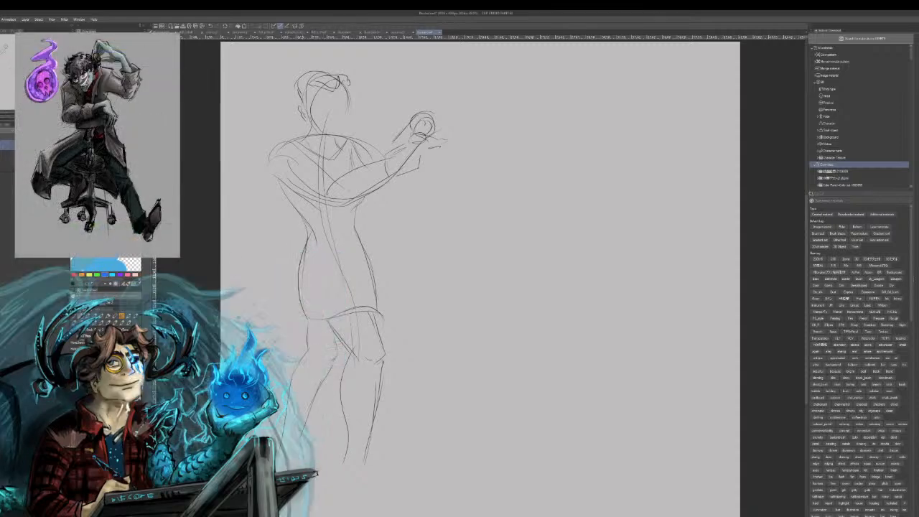
pyautogui.moveTo(309, 72)
pyautogui.mouseDown()
pyautogui.moveTo(288, 88)
pyautogui.moveTo(296, 120)
pyautogui.moveTo(288, 133)
pyautogui.mouseUp()
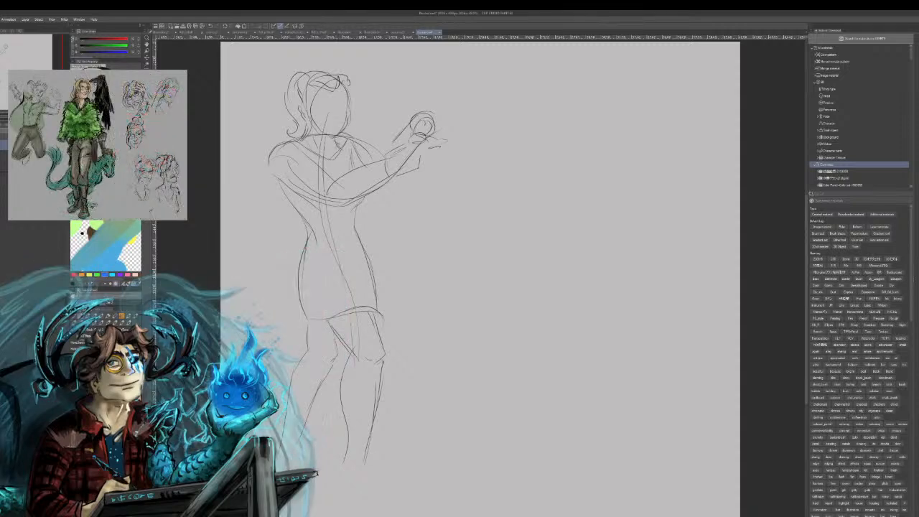
# - Darken the neckline and the contours of both shoulders
pyautogui.moveTo(345, 133); pyautogui.dragTo(362, 165)
pyautogui.moveTo(343, 135); pyautogui.dragTo(355, 143)
pyautogui.moveTo(293, 140)
pyautogui.mouseDown()
pyautogui.moveTo(270, 162)
pyautogui.moveTo(297, 205)
pyautogui.mouseUp()
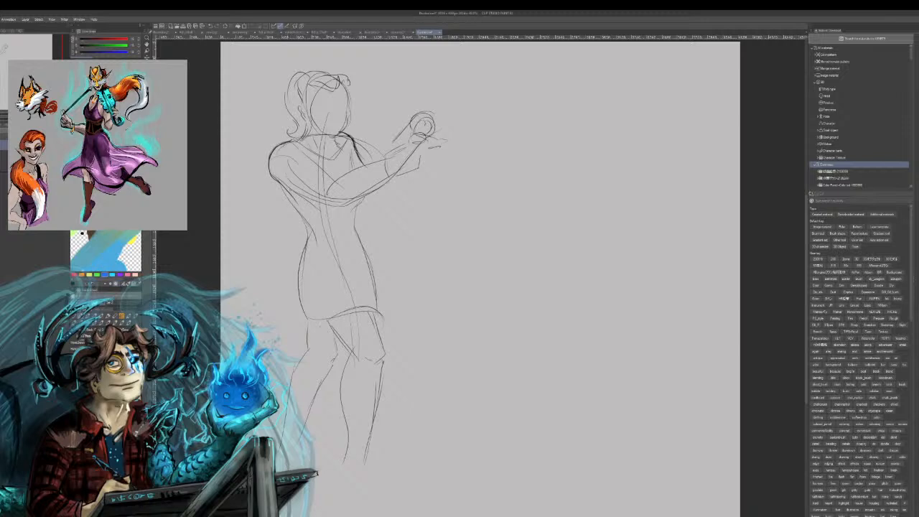
# - Redraw the near arm's underside lower and darken its inner contour up to the wrist, undoing misplaced strokes
pyautogui.moveTo(297, 187); pyautogui.dragTo(350, 205)
pyautogui.hotkey('ctrl', 'z')
pyautogui.hotkey('ctrl', 'z')
pyautogui.moveTo(278, 176)
pyautogui.mouseDown()
pyautogui.moveTo(334, 210)
pyautogui.moveTo(350, 209)
pyautogui.mouseUp()
pyautogui.moveTo(301, 152); pyautogui.dragTo(333, 183)
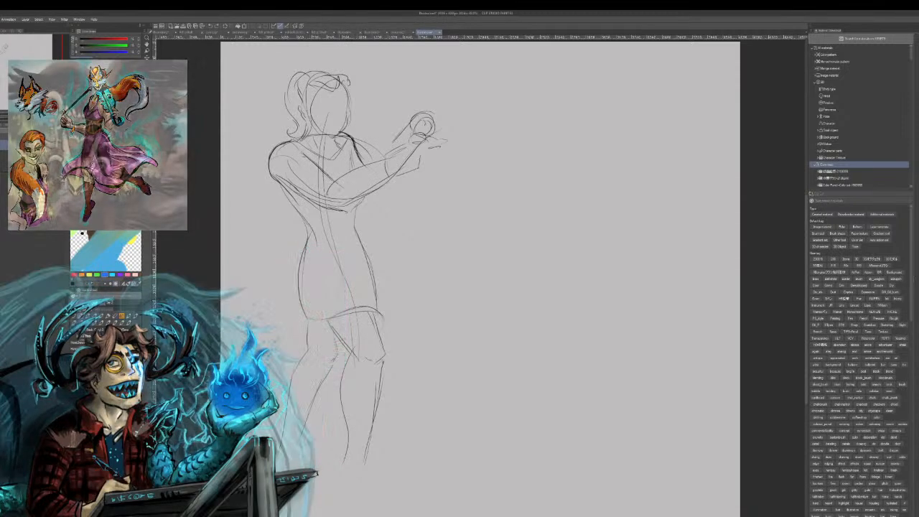
pyautogui.hotkey('ctrl', 'z')
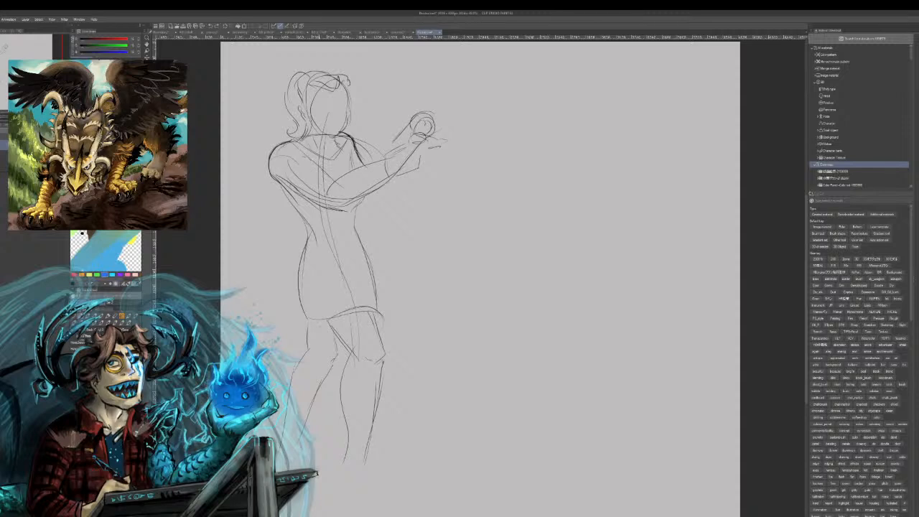
pyautogui.hotkey('ctrl', 'z')
pyautogui.moveTo(300, 147)
pyautogui.mouseDown()
pyautogui.moveTo(330, 184)
pyautogui.moveTo(379, 159)
pyautogui.mouseUp()
pyautogui.hotkey('ctrl', 'z')
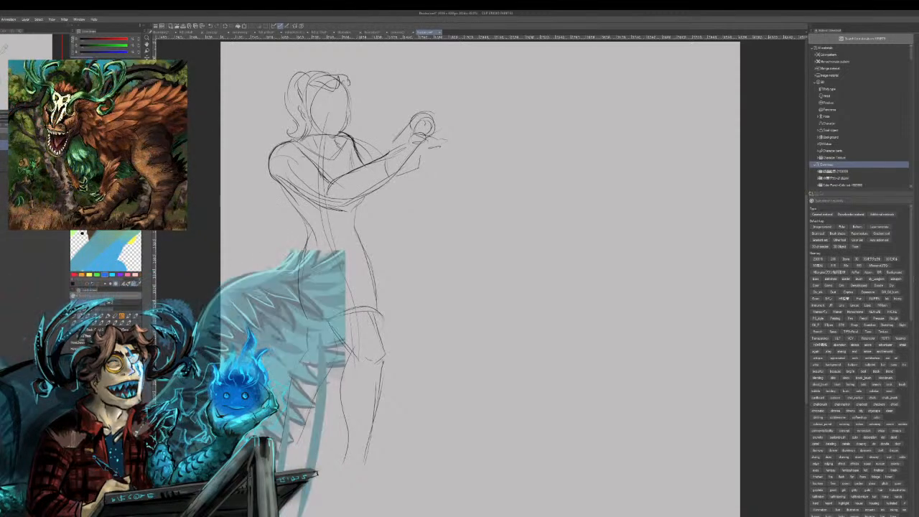
# - Define the fingers and cuffs of the joined hands, outline the shape above them, and sketch the face's eyes, nose and mouth
pyautogui.moveTo(369, 165); pyautogui.dragTo(381, 157)
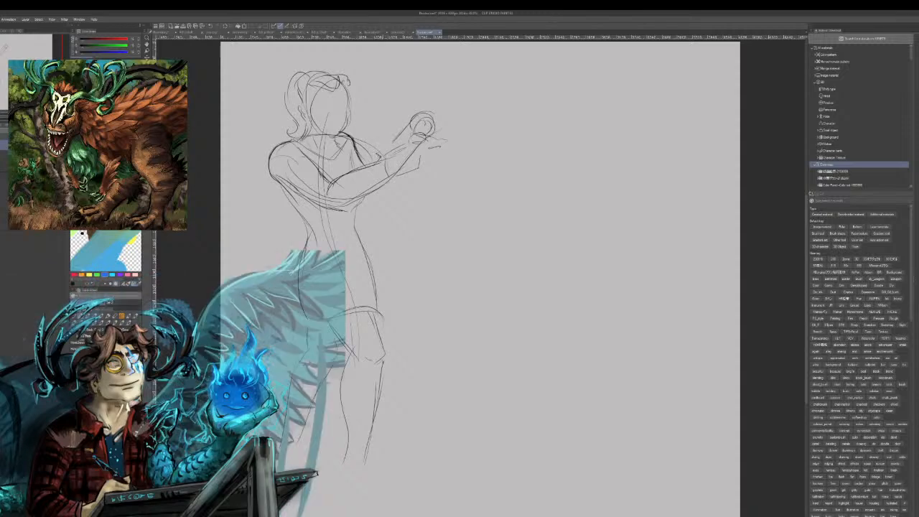
pyautogui.moveTo(377, 156)
pyautogui.mouseDown()
pyautogui.moveTo(390, 139)
pyautogui.moveTo(405, 141)
pyautogui.mouseUp()
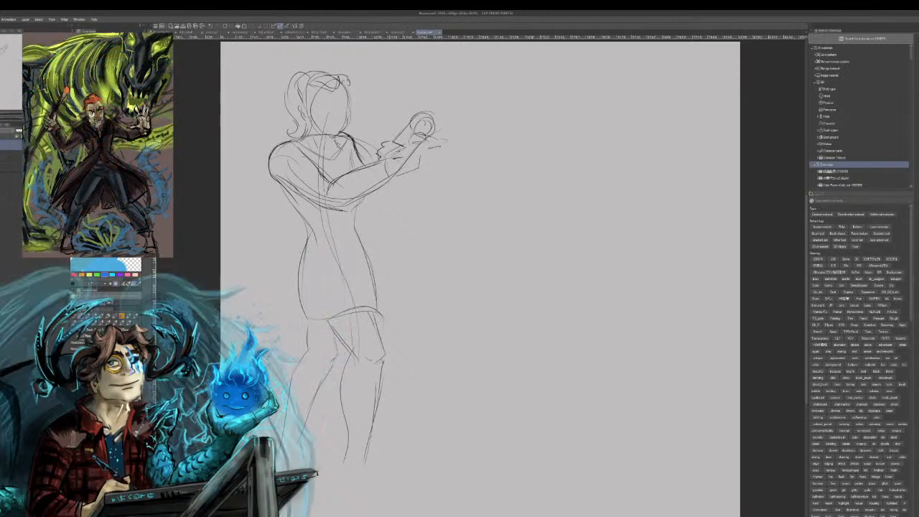
pyautogui.moveTo(382, 163)
pyautogui.mouseDown()
pyautogui.moveTo(395, 178)
pyautogui.moveTo(404, 168)
pyautogui.mouseUp()
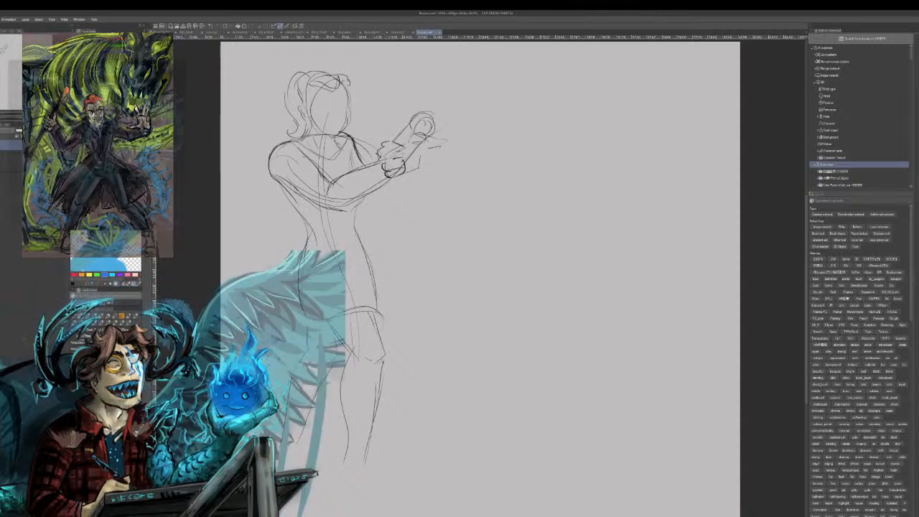
pyautogui.moveTo(389, 137); pyautogui.dragTo(418, 113)
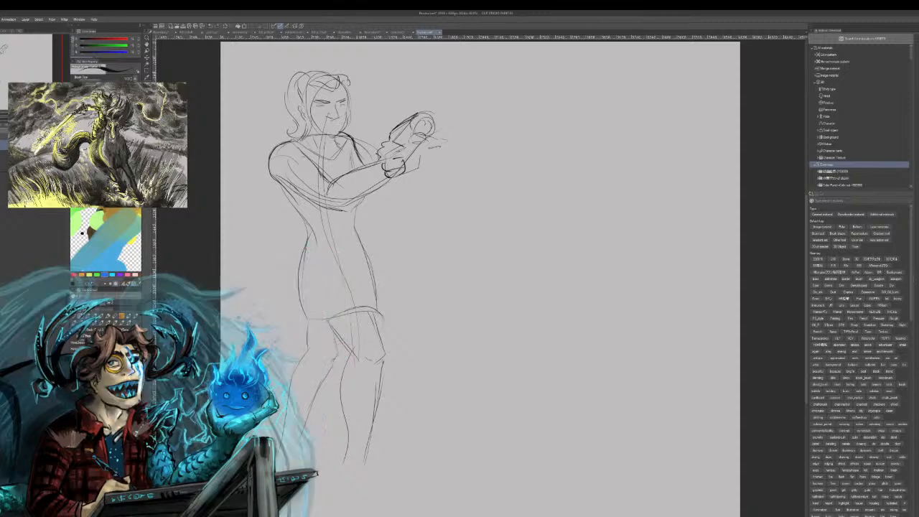
# - Finish the standing figure's feet and block in a hunched seated figure beside it with head, curved back and folded limb lines
pyautogui.moveTo(368, 451)
pyautogui.mouseDown()
pyautogui.moveTo(379, 479)
pyautogui.moveTo(389, 481)
pyautogui.moveTo(362, 487)
pyautogui.mouseUp()
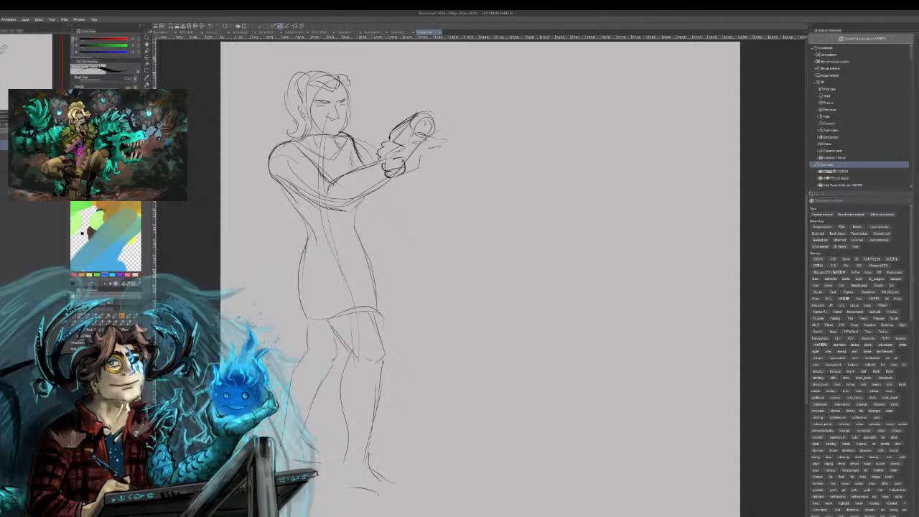
pyautogui.moveTo(545, 235)
pyautogui.mouseDown()
pyautogui.moveTo(543, 264)
pyautogui.moveTo(595, 224)
pyautogui.moveTo(591, 274)
pyautogui.moveTo(580, 276)
pyautogui.moveTo(603, 303)
pyautogui.moveTo(619, 273)
pyautogui.moveTo(654, 243)
pyautogui.moveTo(720, 275)
pyautogui.moveTo(732, 380)
pyautogui.moveTo(725, 431)
pyautogui.moveTo(711, 453)
pyautogui.mouseUp()
pyautogui.moveTo(692, 273); pyautogui.dragTo(661, 406)
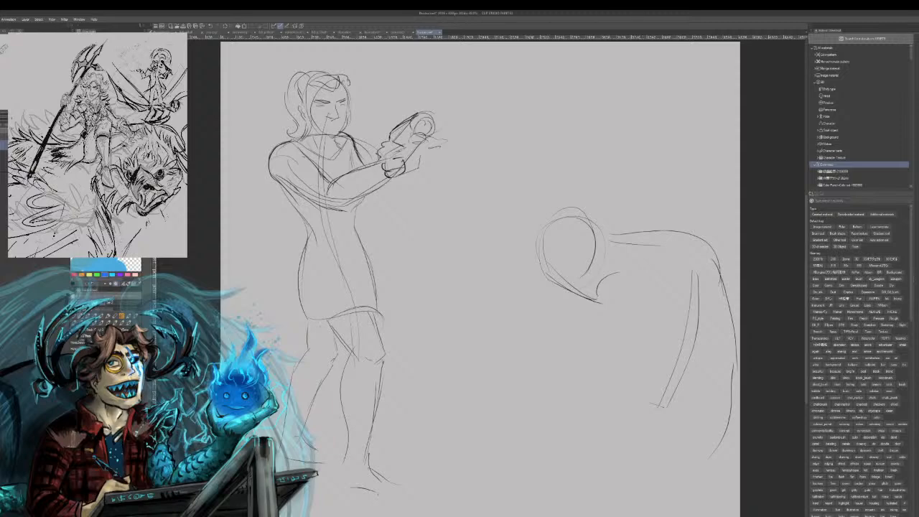
pyautogui.moveTo(598, 430); pyautogui.dragTo(666, 405)
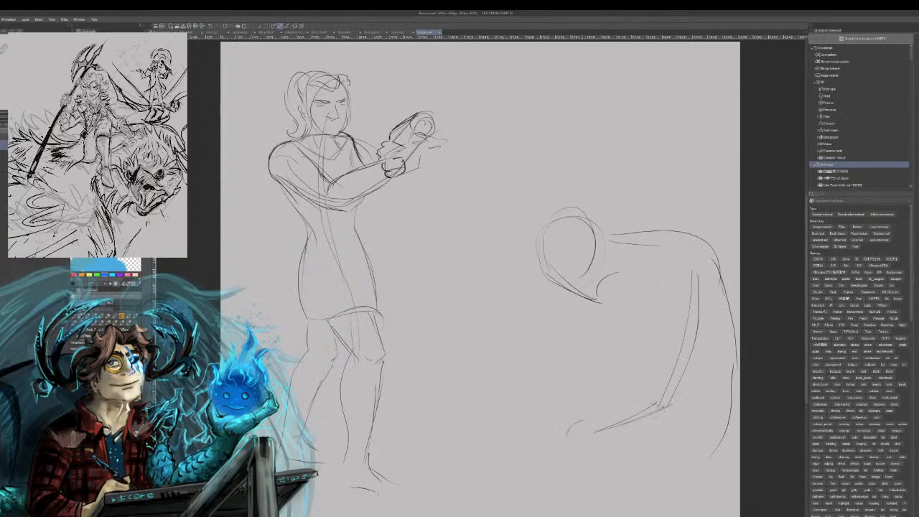
pyautogui.moveTo(552, 346); pyautogui.dragTo(646, 408)
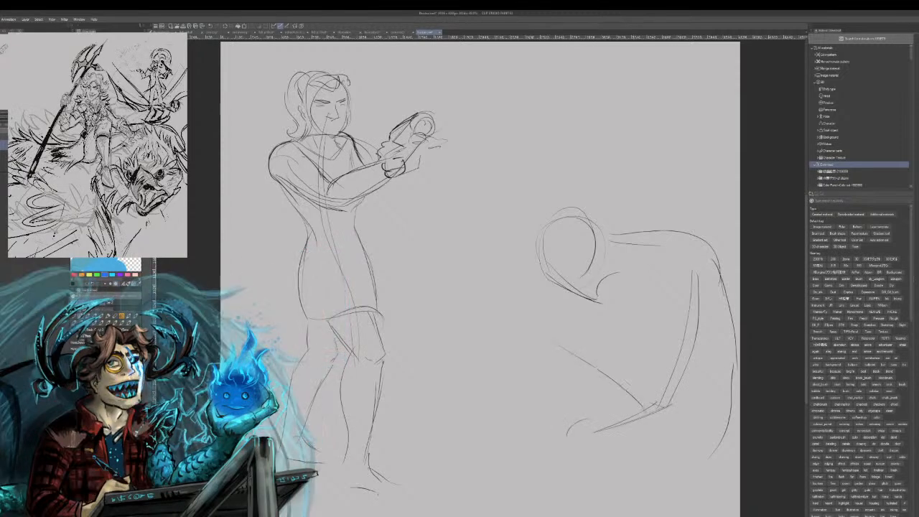
# - Outline the seated figure's raised knee and thigh below the chin, undoing and redrawing the misplaced strokes
pyautogui.moveTo(539, 306)
pyautogui.mouseDown()
pyautogui.moveTo(600, 300)
pyautogui.moveTo(584, 318)
pyautogui.moveTo(589, 313)
pyautogui.moveTo(625, 338)
pyautogui.mouseUp()
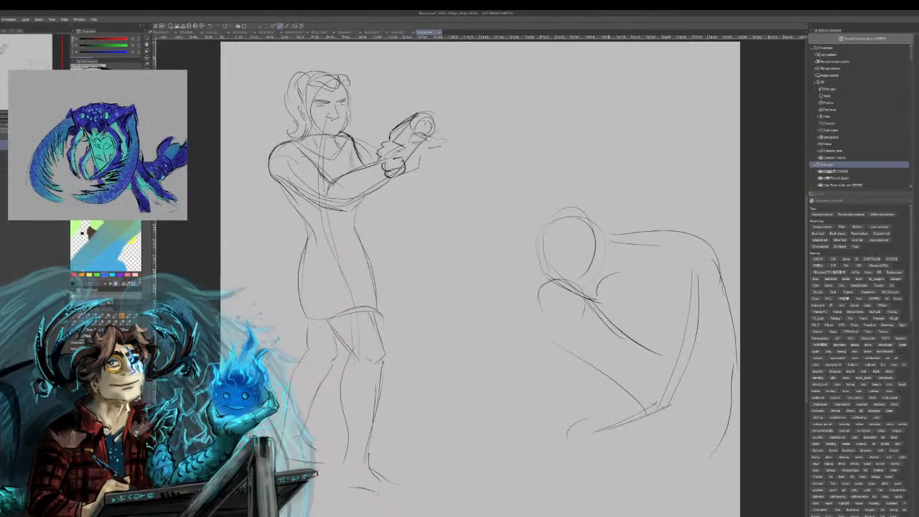
pyautogui.hotkey('ctrl', 'z')
pyautogui.hotkey('ctrl', 'z')
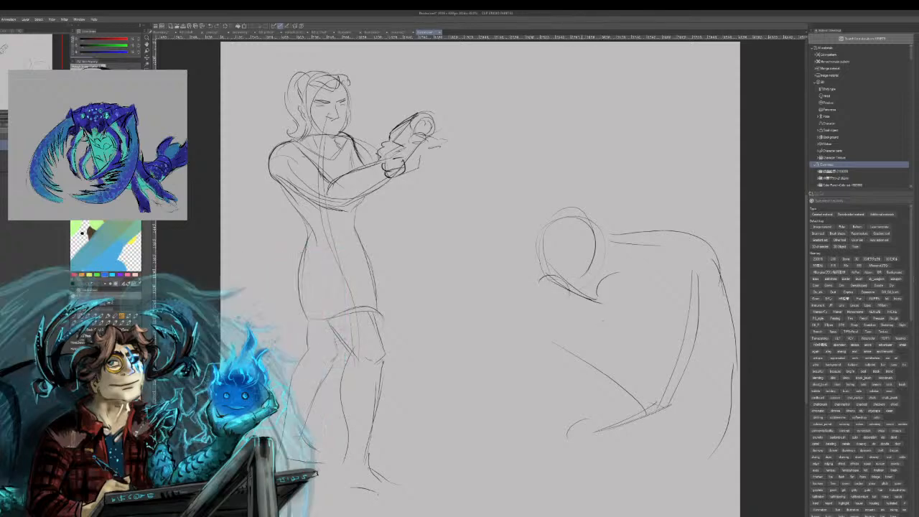
pyautogui.moveTo(547, 301)
pyautogui.mouseDown()
pyautogui.moveTo(555, 285)
pyautogui.moveTo(643, 351)
pyautogui.mouseUp()
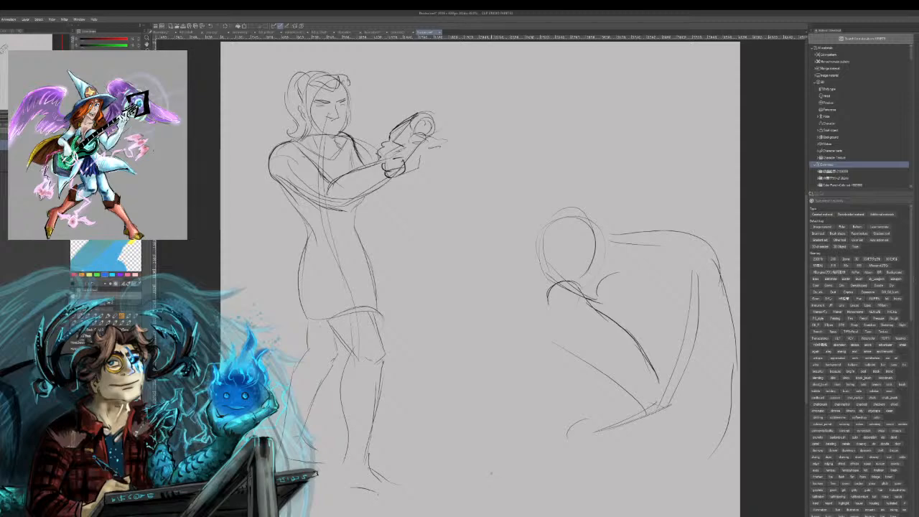
# - Draw the raised leg's shin and calf down to the ankle and add the contour behind the bent knee
pyautogui.moveTo(526, 378); pyautogui.dragTo(504, 426)
pyautogui.moveTo(562, 316); pyautogui.dragTo(489, 461)
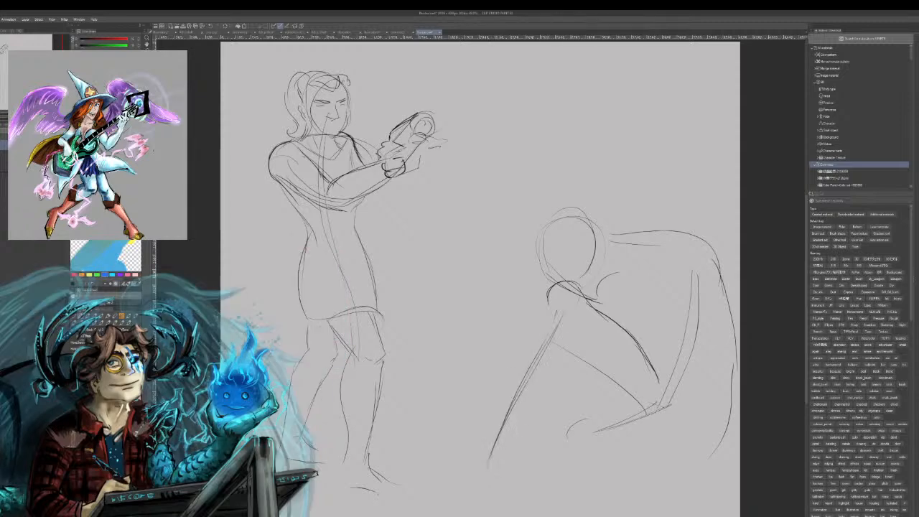
pyautogui.moveTo(584, 346); pyautogui.dragTo(498, 465)
pyautogui.moveTo(580, 317); pyautogui.dragTo(564, 378)
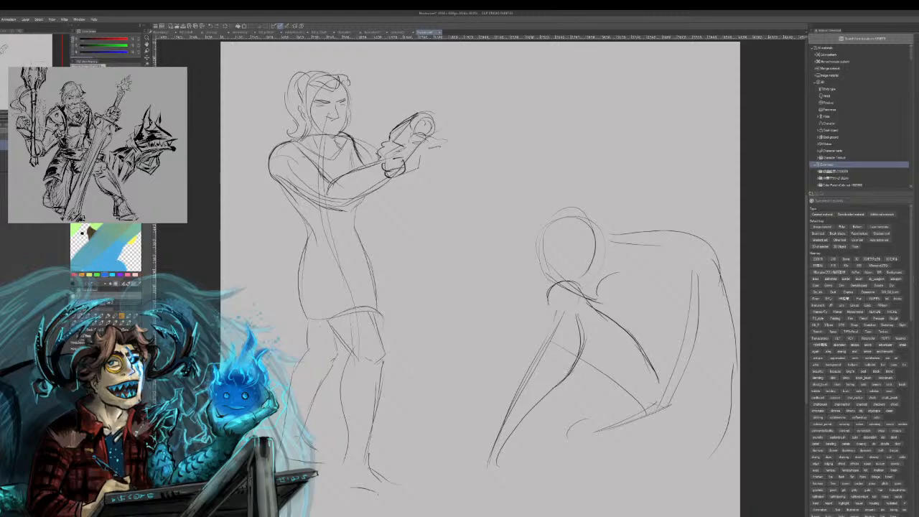
pyautogui.moveTo(578, 360)
pyautogui.mouseDown()
pyautogui.moveTo(604, 403)
pyautogui.moveTo(623, 411)
pyautogui.mouseUp()
pyautogui.moveTo(602, 315); pyautogui.dragTo(617, 327)
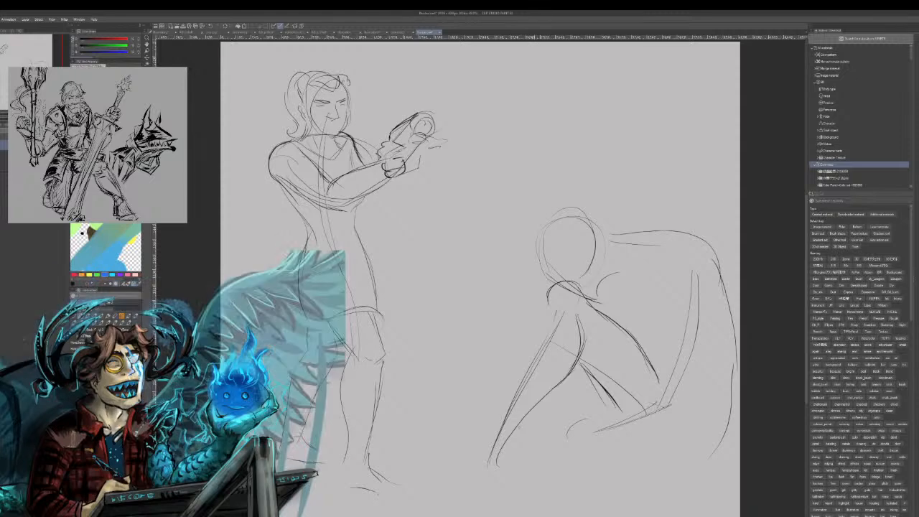
# - Sketch the overlapping forms and small finger-like strokes around the seated figure's ankle, undoing the misplaced line beneath them
pyautogui.moveTo(501, 438)
pyautogui.mouseDown()
pyautogui.moveTo(530, 454)
pyautogui.moveTo(574, 456)
pyautogui.mouseUp()
pyautogui.moveTo(507, 435); pyautogui.dragTo(543, 415)
pyautogui.moveTo(539, 439); pyautogui.dragTo(560, 428)
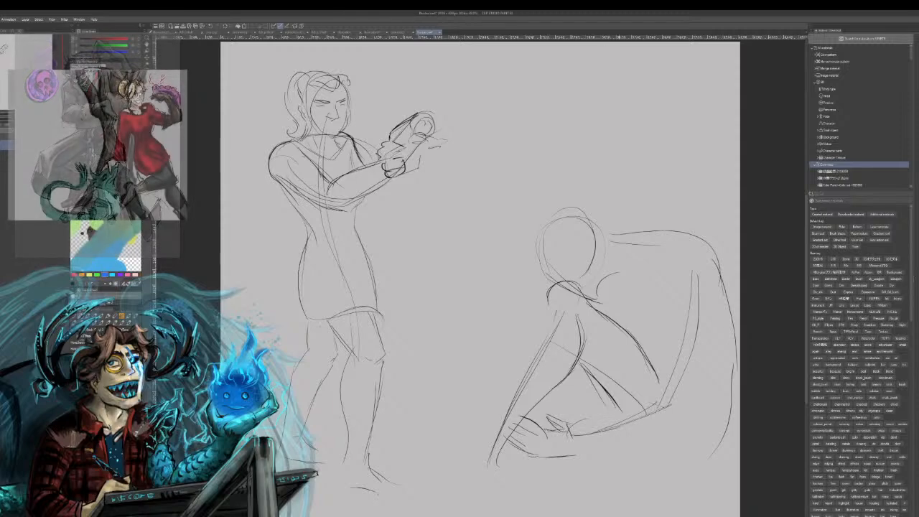
pyautogui.moveTo(584, 432); pyautogui.dragTo(606, 429)
pyautogui.moveTo(551, 462); pyautogui.dragTo(650, 460)
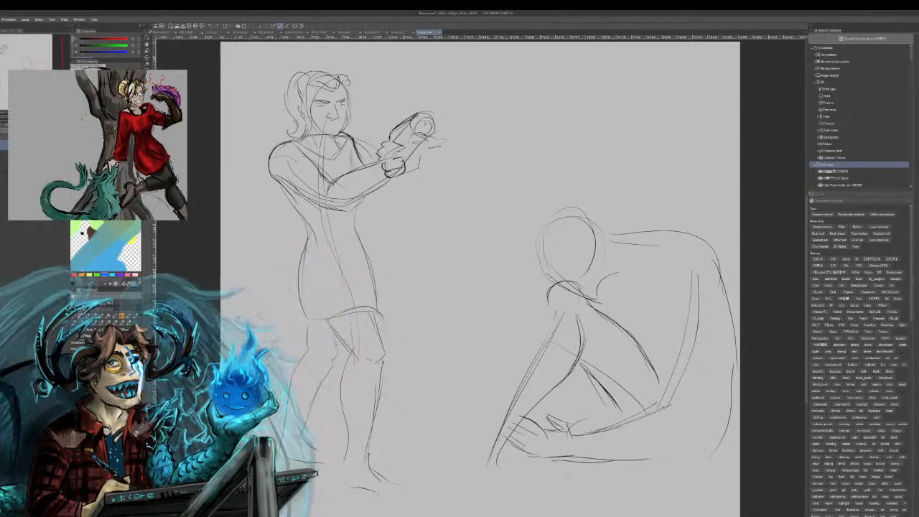
pyautogui.hotkey('ctrl', 'z')
pyautogui.hotkey('ctrl', 'z')
# - Close off the form beside the ankle, then draw the raised leg's pointed foot and reinforce its shin
pyautogui.moveTo(572, 424); pyautogui.dragTo(563, 449)
pyautogui.moveTo(572, 424); pyautogui.dragTo(564, 453)
pyautogui.moveTo(555, 394); pyautogui.dragTo(572, 430)
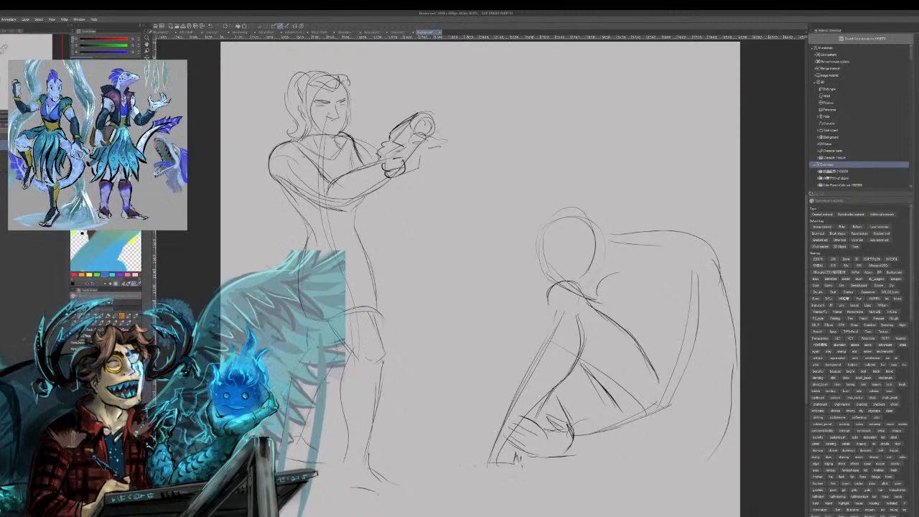
pyautogui.moveTo(438, 470)
pyautogui.mouseDown()
pyautogui.moveTo(498, 466)
pyautogui.moveTo(484, 439)
pyautogui.moveTo(505, 413)
pyautogui.moveTo(537, 330)
pyautogui.mouseUp()
pyautogui.moveTo(512, 382); pyautogui.dragTo(550, 299)
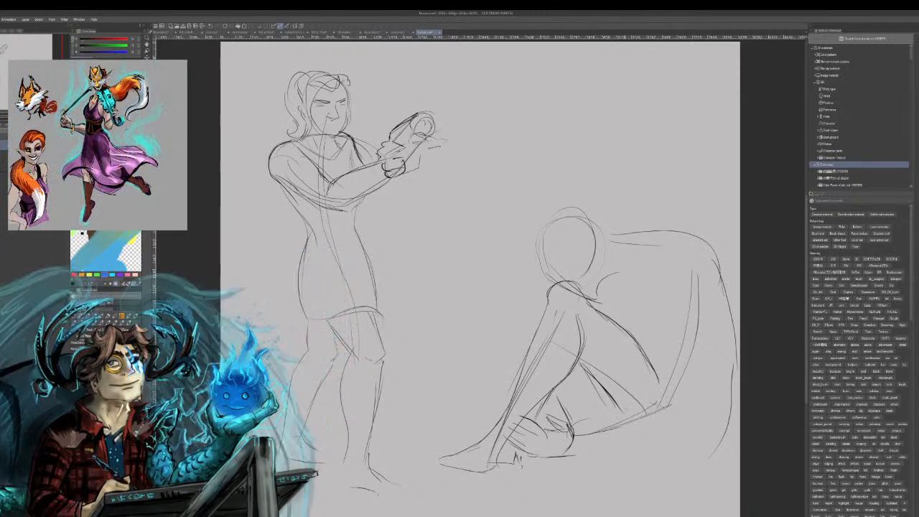
# - Redraw the seated figure's back and hip with a heavier inner contour and add a base line under the seat
pyautogui.moveTo(616, 232)
pyautogui.mouseDown()
pyautogui.moveTo(684, 281)
pyautogui.moveTo(674, 293)
pyautogui.moveTo(711, 357)
pyautogui.mouseUp()
pyautogui.moveTo(672, 260); pyautogui.dragTo(730, 406)
pyautogui.moveTo(671, 434); pyautogui.dragTo(719, 435)
pyautogui.moveTo(643, 443); pyautogui.dragTo(695, 441)
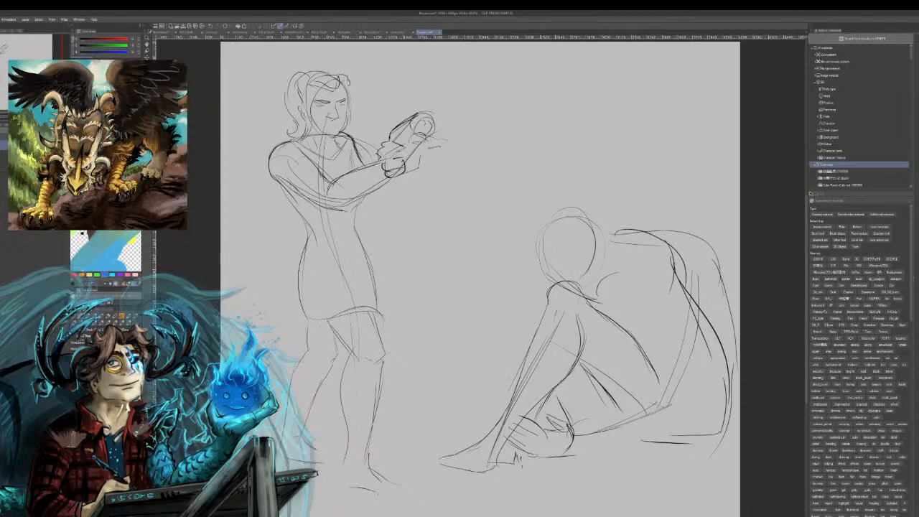
# - Add a fold line below the raised knee and sketch the bowed head's ear, brow and hair outline
pyautogui.moveTo(563, 388); pyautogui.dragTo(605, 380)
pyautogui.moveTo(577, 260); pyautogui.dragTo(596, 270)
pyautogui.moveTo(536, 276)
pyautogui.mouseDown()
pyautogui.moveTo(556, 285)
pyautogui.moveTo(536, 272)
pyautogui.moveTo(557, 264)
pyautogui.mouseUp()
pyautogui.moveTo(535, 231)
pyautogui.mouseDown()
pyautogui.moveTo(526, 272)
pyautogui.moveTo(573, 209)
pyautogui.moveTo(595, 216)
pyautogui.moveTo(597, 251)
pyautogui.mouseUp()
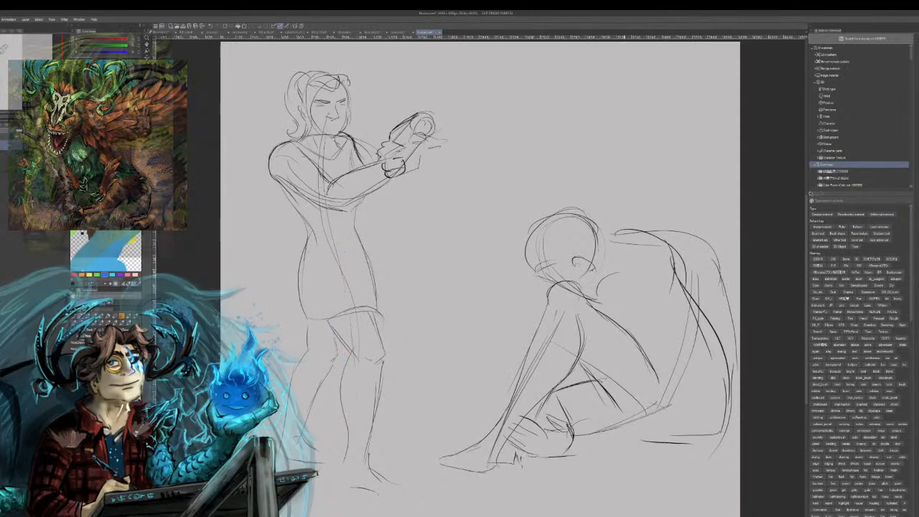
# - Connect the seated figure's head to the shoulder with neck lines and clean up the shoulder and back contours
pyautogui.moveTo(605, 293); pyautogui.dragTo(656, 262)
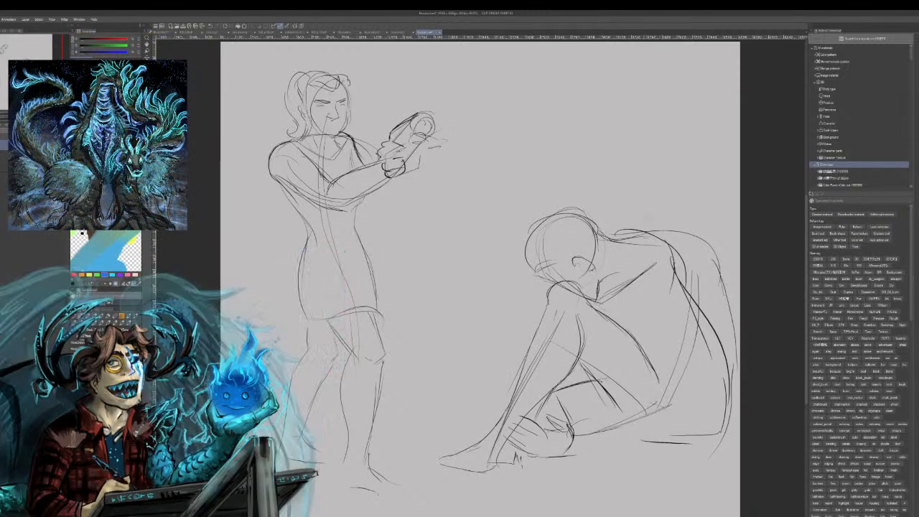
pyautogui.moveTo(668, 233); pyautogui.dragTo(616, 237)
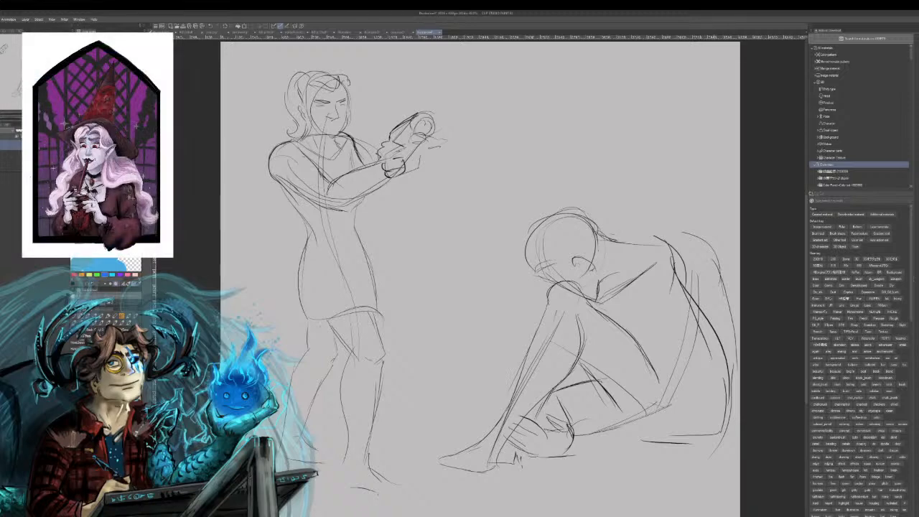
pyautogui.moveTo(683, 260); pyautogui.dragTo(712, 327)
pyautogui.moveTo(723, 382); pyautogui.dragTo(692, 443)
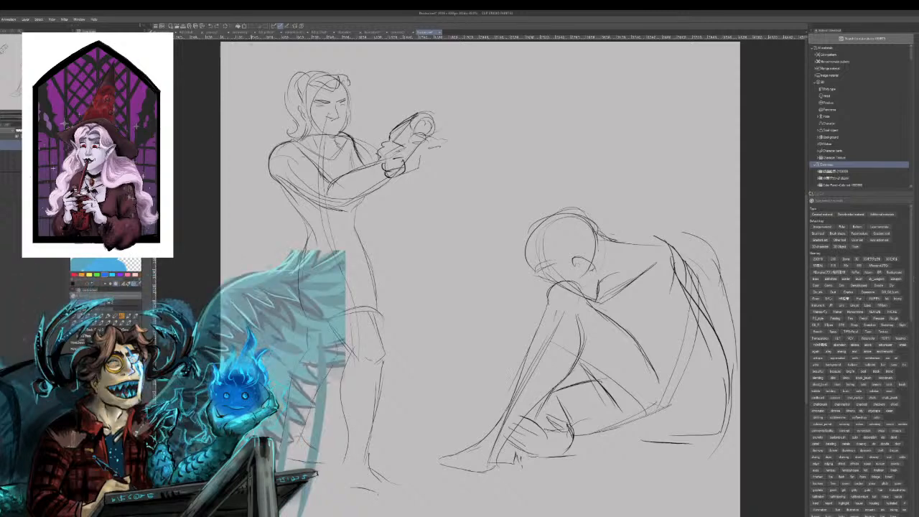
# - Clear the canvas and sketch a new figure's curved torso line, hips and bent leg with a rounded knee
pyautogui.click(226, 26)
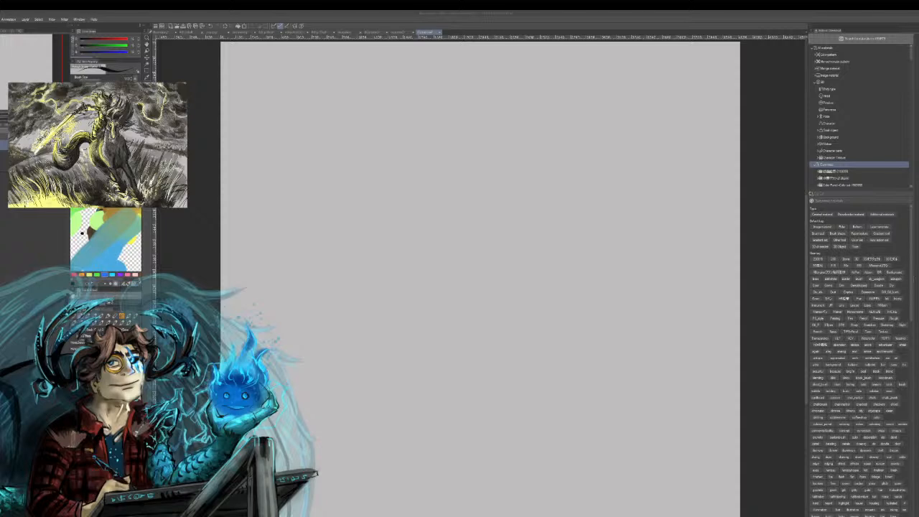
pyautogui.moveTo(378, 161); pyautogui.dragTo(422, 310)
pyautogui.moveTo(379, 181); pyautogui.dragTo(414, 297)
pyautogui.moveTo(321, 285); pyautogui.dragTo(403, 278)
pyautogui.moveTo(281, 309)
pyautogui.mouseDown()
pyautogui.moveTo(433, 288)
pyautogui.moveTo(496, 248)
pyautogui.moveTo(488, 319)
pyautogui.moveTo(457, 395)
pyautogui.mouseUp()
pyautogui.moveTo(459, 267)
pyautogui.mouseDown()
pyautogui.moveTo(446, 310)
pyautogui.moveTo(457, 363)
pyautogui.mouseUp()
pyautogui.moveTo(452, 317); pyautogui.dragTo(457, 365)
pyautogui.moveTo(493, 304); pyautogui.dragTo(472, 386)
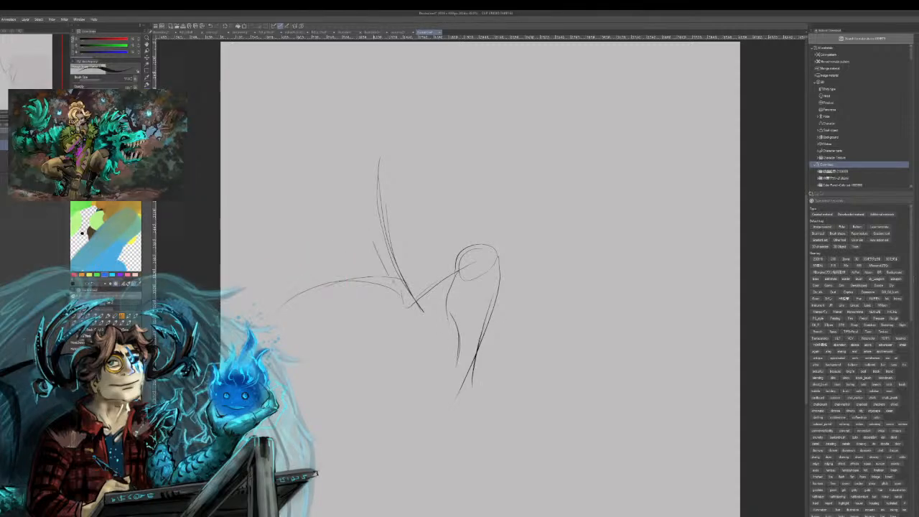
# - Add an oval at the top of the torso curve, the angular front contour and small hand marks beside it
pyautogui.moveTo(362, 209); pyautogui.dragTo(381, 283)
pyautogui.moveTo(377, 116)
pyautogui.mouseDown()
pyautogui.moveTo(376, 177)
pyautogui.moveTo(404, 131)
pyautogui.moveTo(407, 154)
pyautogui.moveTo(383, 177)
pyautogui.moveTo(375, 161)
pyautogui.mouseUp()
pyautogui.moveTo(371, 82)
pyautogui.mouseDown()
pyautogui.moveTo(319, 203)
pyautogui.moveTo(399, 297)
pyautogui.mouseUp()
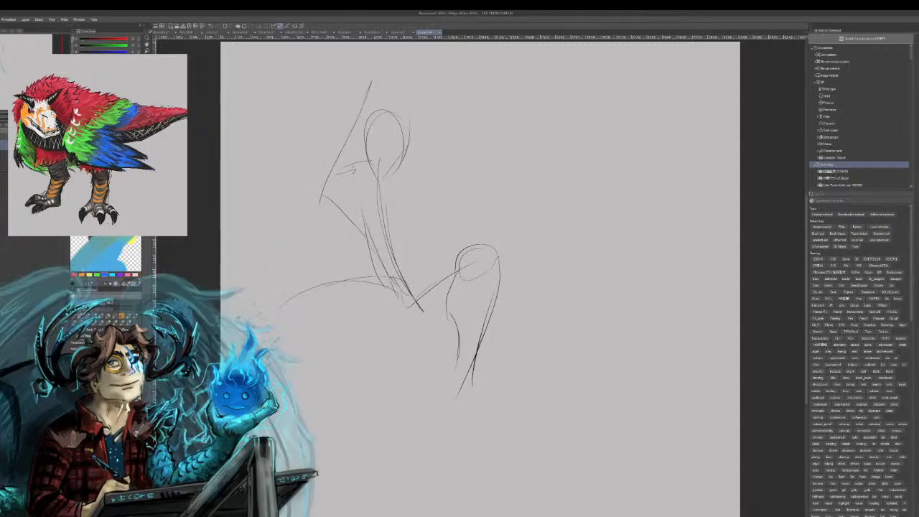
pyautogui.moveTo(344, 173)
pyautogui.mouseDown()
pyautogui.moveTo(352, 179)
pyautogui.moveTo(339, 198)
pyautogui.mouseUp()
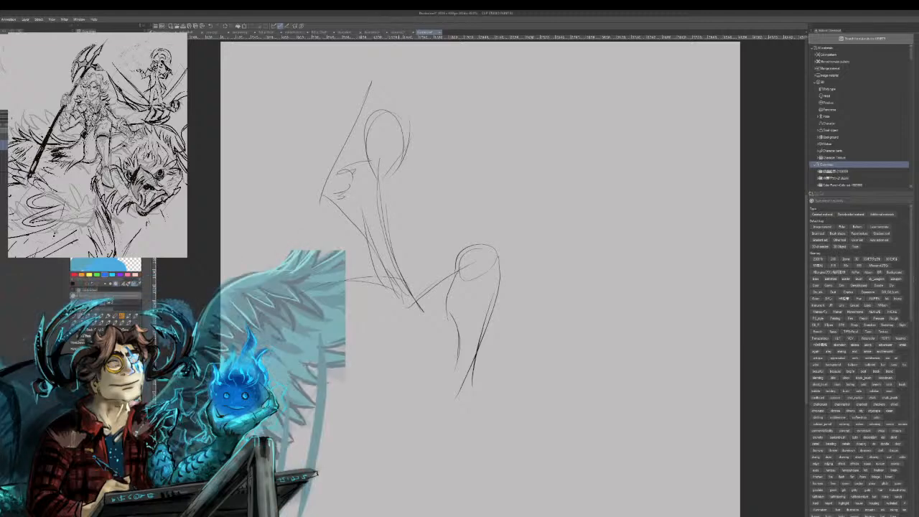
# - Draw long vertical contours down both sides of the new figure's upper body and reinforce the slanted line at the top
pyautogui.moveTo(360, 115)
pyautogui.mouseDown()
pyautogui.moveTo(364, 256)
pyautogui.moveTo(376, 286)
pyautogui.moveTo(366, 270)
pyautogui.moveTo(430, 257)
pyautogui.mouseUp()
pyautogui.moveTo(421, 172); pyautogui.dragTo(432, 253)
pyautogui.moveTo(420, 116); pyautogui.dragTo(432, 241)
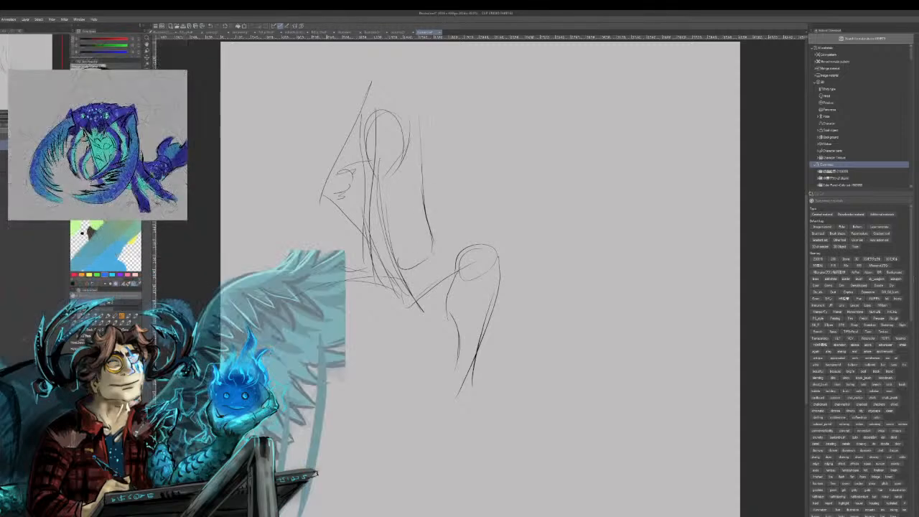
pyautogui.moveTo(421, 152); pyautogui.dragTo(428, 240)
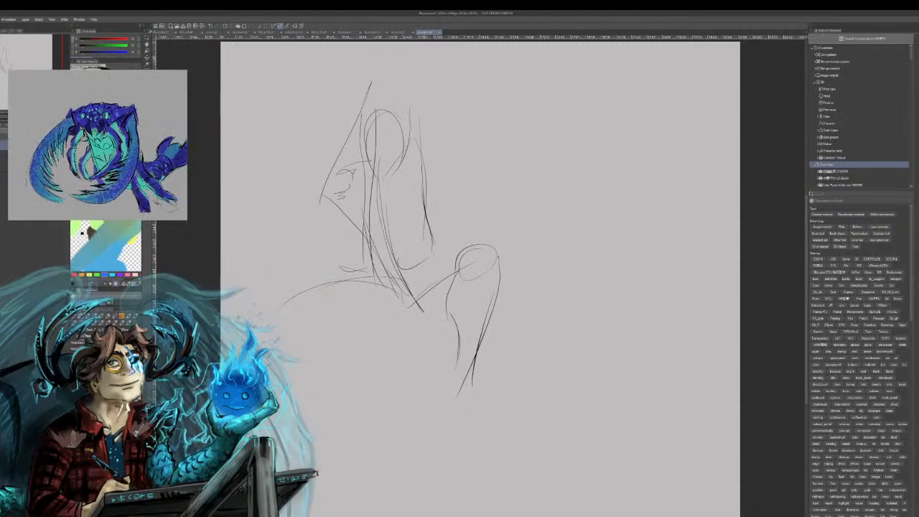
pyautogui.moveTo(417, 181)
pyautogui.mouseDown()
pyautogui.moveTo(421, 234)
pyautogui.moveTo(406, 297)
pyautogui.mouseUp()
pyautogui.moveTo(397, 249); pyautogui.dragTo(402, 283)
pyautogui.moveTo(388, 194); pyautogui.dragTo(392, 253)
pyautogui.moveTo(363, 110); pyautogui.dragTo(349, 171)
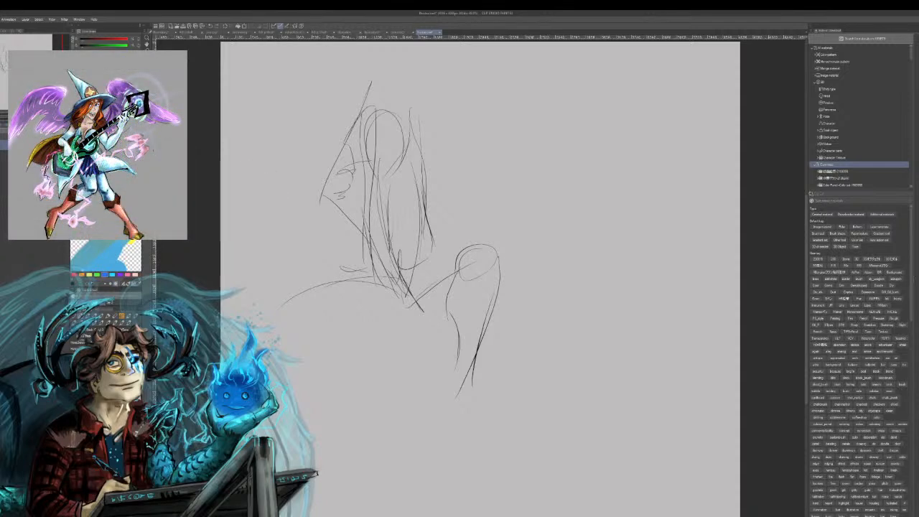
# - Outline the raised arm's pointed elbow and forearm extending from the hand marks, undoing and redrawing the elbow curve
pyautogui.moveTo(288, 205); pyautogui.dragTo(329, 196)
pyautogui.moveTo(259, 185); pyautogui.dragTo(275, 208)
pyautogui.hotkey('ctrl', 'z')
pyautogui.moveTo(257, 189); pyautogui.dragTo(284, 209)
pyautogui.moveTo(257, 188)
pyautogui.mouseDown()
pyautogui.moveTo(274, 177)
pyautogui.moveTo(323, 177)
pyautogui.mouseUp()
pyautogui.moveTo(492, 308); pyautogui.dragTo(456, 399)
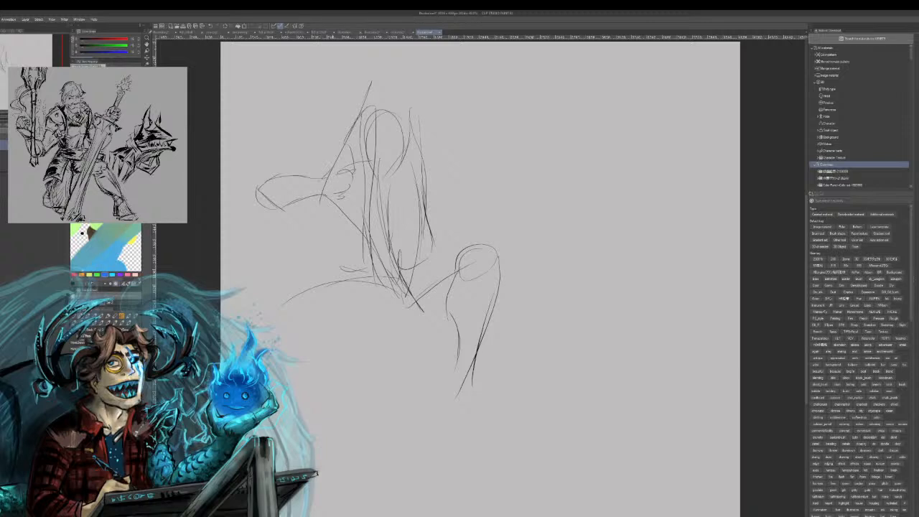
# - Define the curled fingers and wrist of the raised hand at the forearm's end
pyautogui.moveTo(323, 178)
pyautogui.mouseDown()
pyautogui.moveTo(330, 166)
pyautogui.moveTo(350, 168)
pyautogui.mouseUp()
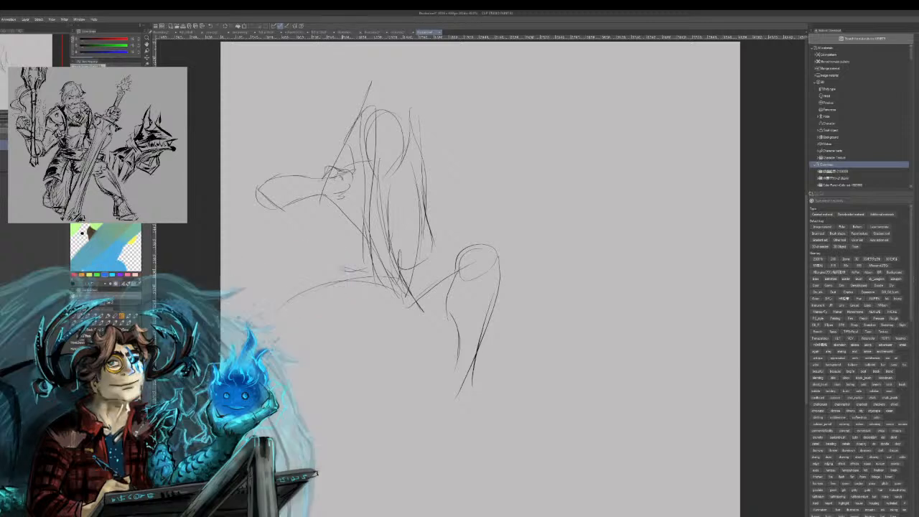
pyautogui.moveTo(340, 174); pyautogui.dragTo(337, 193)
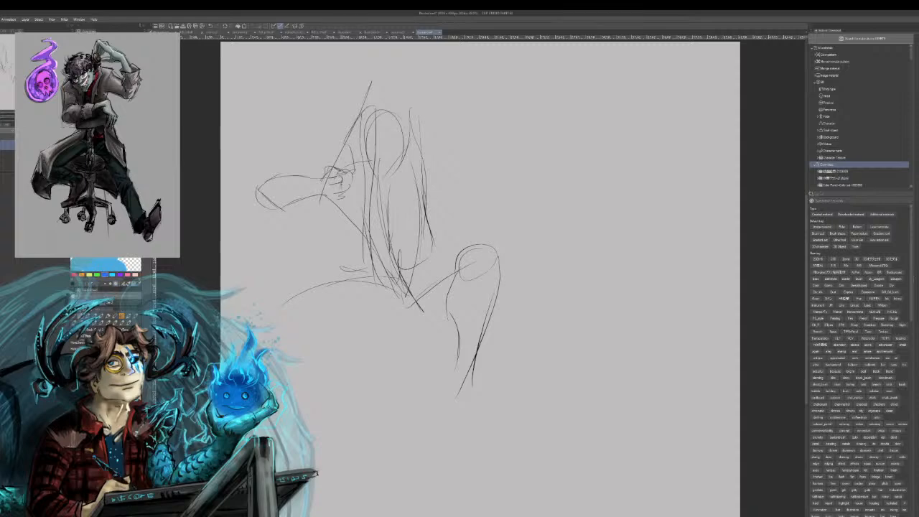
pyautogui.moveTo(331, 190)
pyautogui.mouseDown()
pyautogui.moveTo(340, 198)
pyautogui.moveTo(315, 194)
pyautogui.mouseUp()
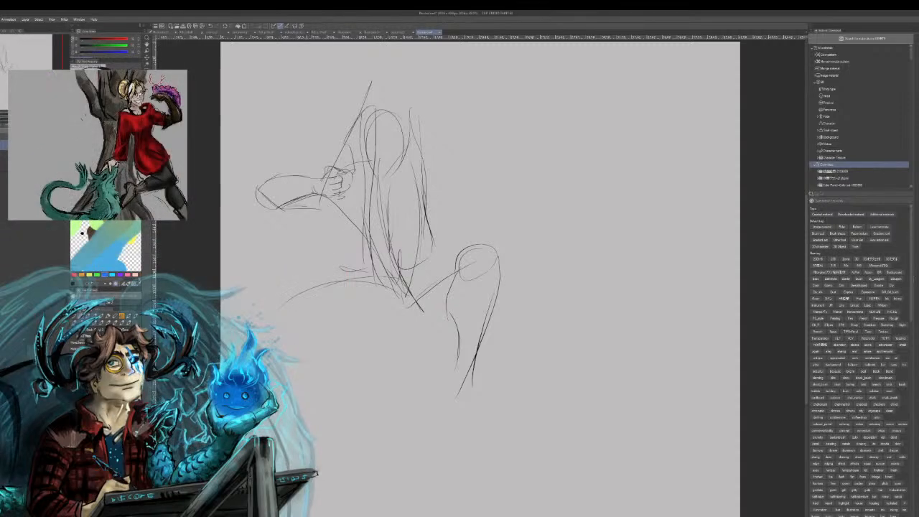
# - Try a contour from the raised arm to the waist, undo it, and redraw it darker along the torso's front
pyautogui.moveTo(310, 206)
pyautogui.mouseDown()
pyautogui.moveTo(346, 223)
pyautogui.moveTo(354, 291)
pyautogui.mouseUp()
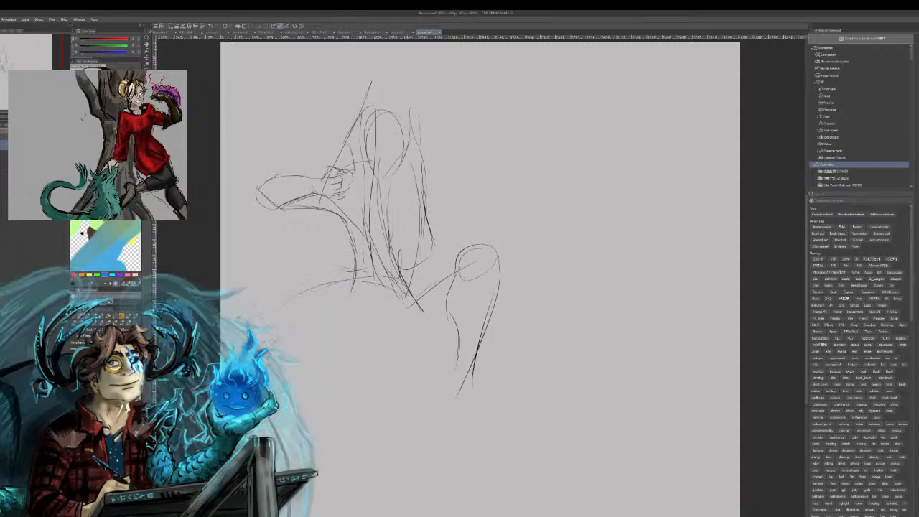
pyautogui.hotkey('ctrl', 'z')
pyautogui.hotkey('ctrl', 'z')
pyautogui.moveTo(339, 220)
pyautogui.mouseDown()
pyautogui.moveTo(390, 275)
pyautogui.moveTo(370, 291)
pyautogui.moveTo(368, 273)
pyautogui.mouseUp()
pyautogui.moveTo(338, 213); pyautogui.dragTo(363, 258)
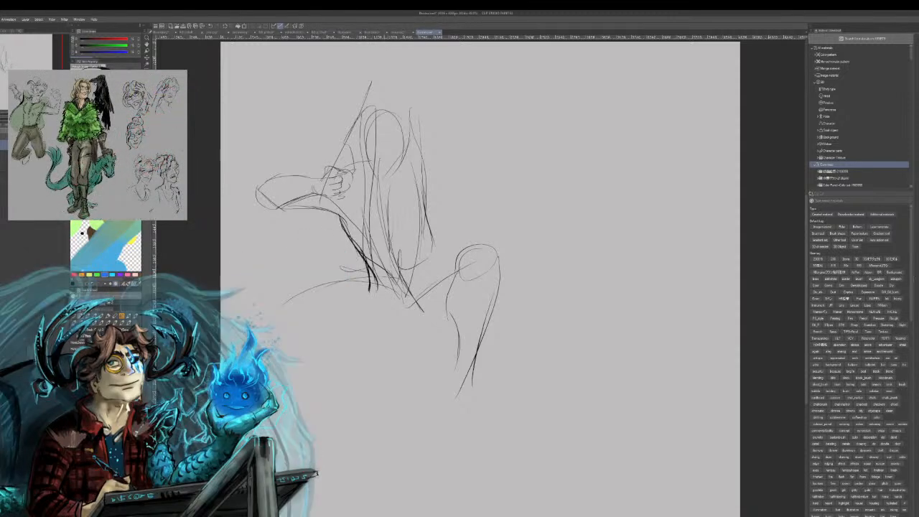
# - Draw the hip curve and the underside of the extended thigh, undoing and redrawing the thigh line flatter
pyautogui.moveTo(380, 300); pyautogui.dragTo(408, 337)
pyautogui.moveTo(340, 333); pyautogui.dragTo(388, 340)
pyautogui.moveTo(321, 333); pyautogui.dragTo(284, 331)
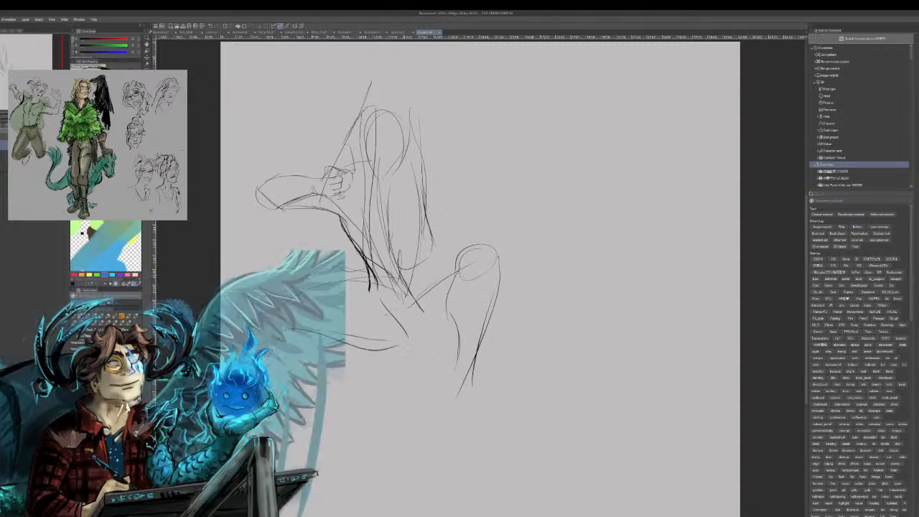
pyautogui.moveTo(407, 337); pyautogui.dragTo(279, 333)
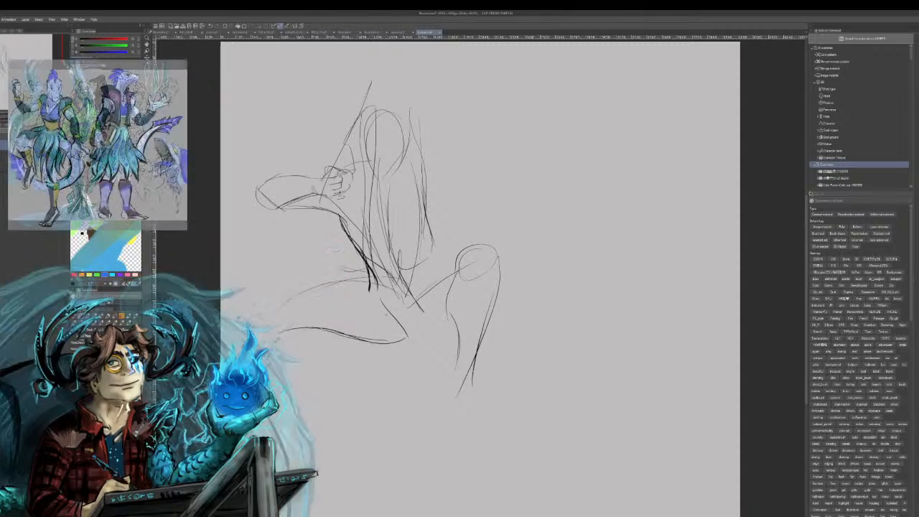
pyautogui.hotkey('ctrl', 'z')
pyautogui.moveTo(288, 336)
pyautogui.mouseDown()
pyautogui.moveTo(326, 345)
pyautogui.moveTo(367, 336)
pyautogui.mouseUp()
pyautogui.hotkey('ctrl', 'z')
pyautogui.moveTo(298, 331); pyautogui.dragTo(404, 332)
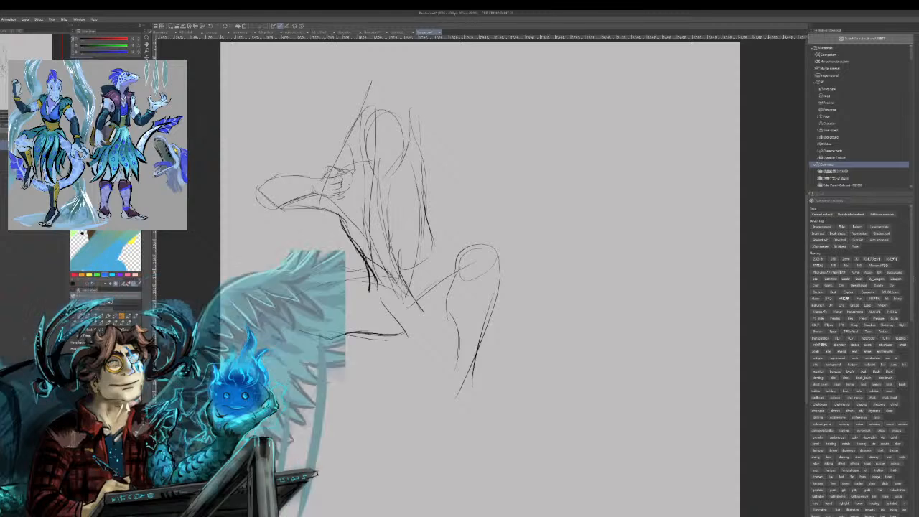
# - Round off the folded leg's knee and outline its tucked lower leg and foot beneath the thigh
pyautogui.moveTo(278, 307); pyautogui.dragTo(303, 339)
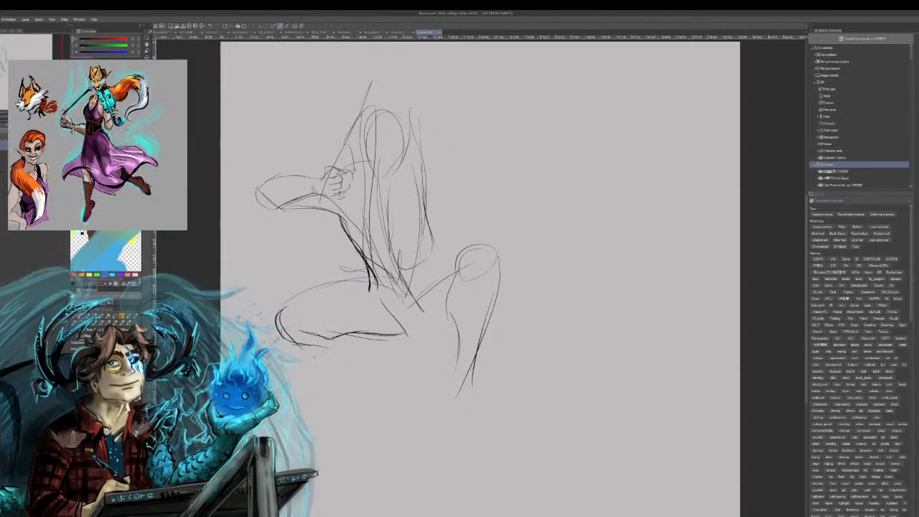
pyautogui.moveTo(315, 346)
pyautogui.mouseDown()
pyautogui.moveTo(389, 337)
pyautogui.moveTo(380, 363)
pyautogui.moveTo(348, 376)
pyautogui.moveTo(389, 375)
pyautogui.mouseUp()
pyautogui.moveTo(406, 343); pyautogui.dragTo(394, 369)
# - Draw the front shoulder and the forward arm stretched out horizontally, ending in a gripping fist
pyautogui.moveTo(422, 175)
pyautogui.mouseDown()
pyautogui.moveTo(447, 206)
pyautogui.moveTo(443, 219)
pyautogui.moveTo(471, 221)
pyautogui.mouseUp()
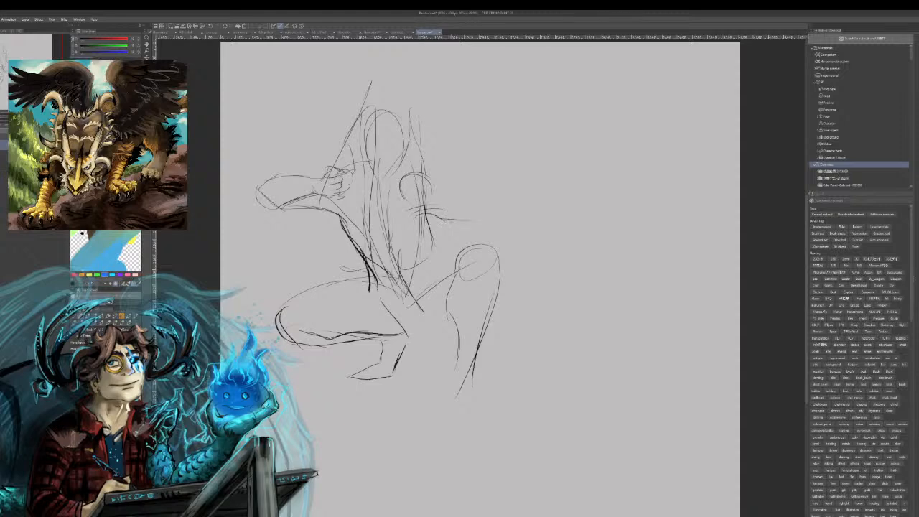
pyautogui.moveTo(438, 189); pyautogui.dragTo(548, 188)
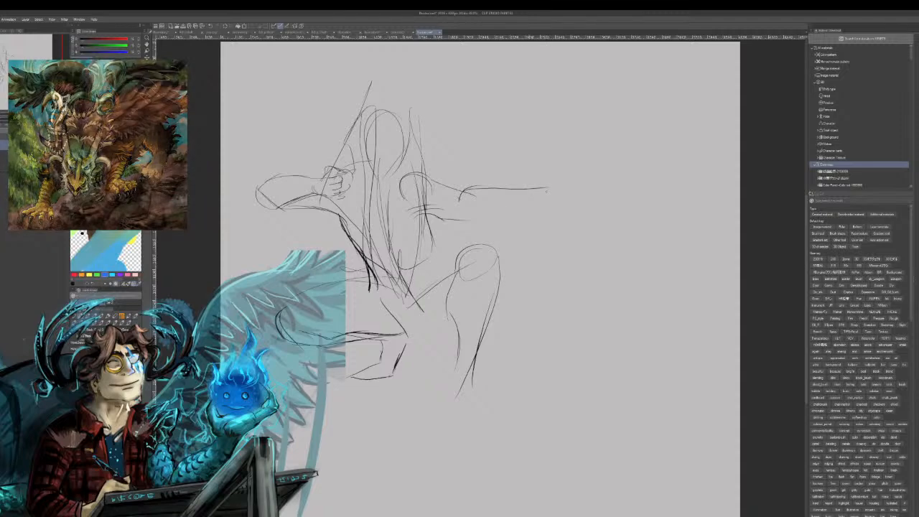
pyautogui.moveTo(469, 224); pyautogui.dragTo(520, 208)
pyautogui.moveTo(472, 221)
pyautogui.mouseDown()
pyautogui.moveTo(528, 201)
pyautogui.moveTo(514, 208)
pyautogui.mouseUp()
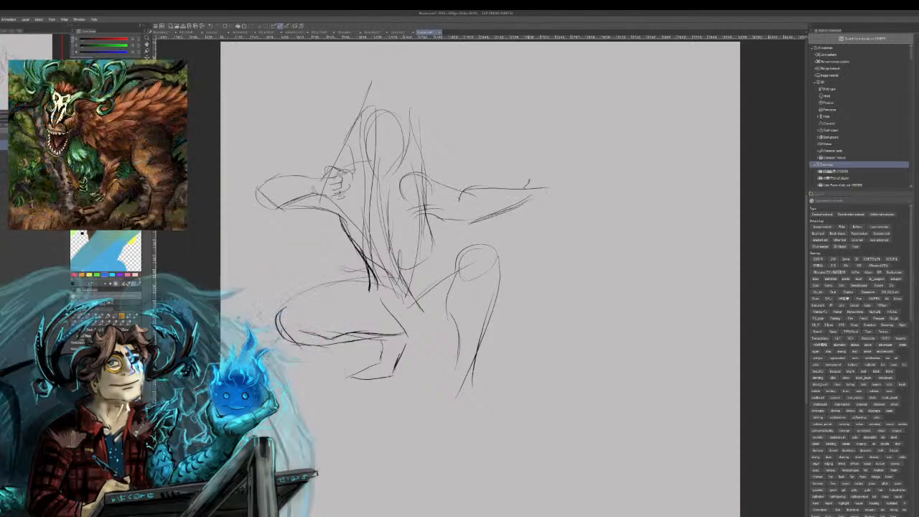
pyautogui.moveTo(531, 175)
pyautogui.mouseDown()
pyautogui.moveTo(555, 204)
pyautogui.moveTo(527, 203)
pyautogui.mouseUp()
# - Sketch the bow's upper and lower limbs curving from the fist, with the string running from the drawing hand to the lower tip
pyautogui.moveTo(497, 44); pyautogui.dragTo(546, 171)
pyautogui.moveTo(547, 210); pyautogui.dragTo(518, 373)
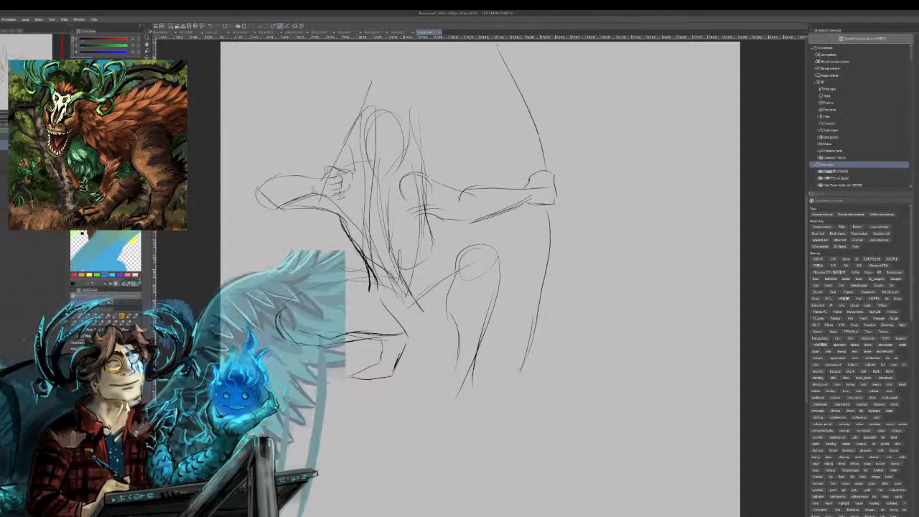
pyautogui.moveTo(545, 272); pyautogui.dragTo(497, 383)
pyautogui.moveTo(336, 201); pyautogui.dragTo(508, 382)
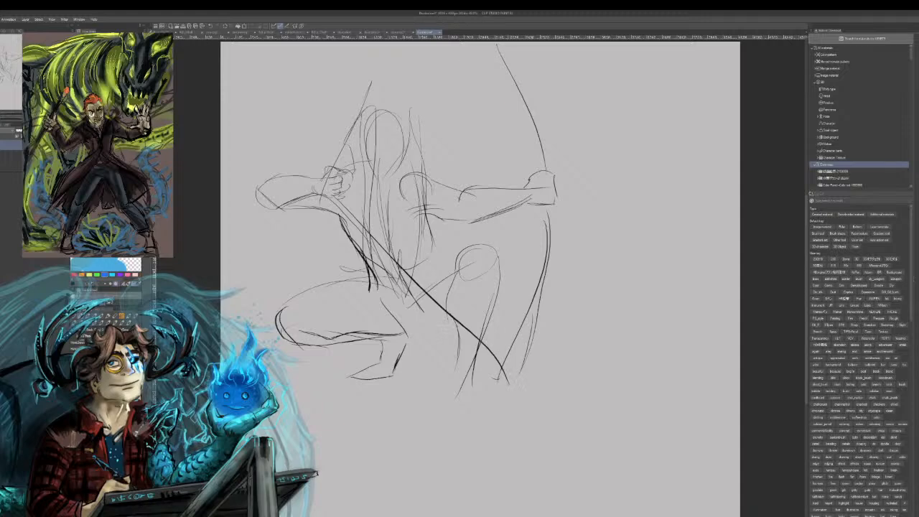
# - Draw the arrow from the drawing hand to the bow grip, undoing the first line and redrawing it
pyautogui.moveTo(345, 165); pyautogui.dragTo(563, 164)
pyautogui.hotkey('ctrl', 'z')
pyautogui.moveTo(345, 171)
pyautogui.mouseDown()
pyautogui.moveTo(584, 164)
pyautogui.moveTo(558, 166)
pyautogui.mouseUp()
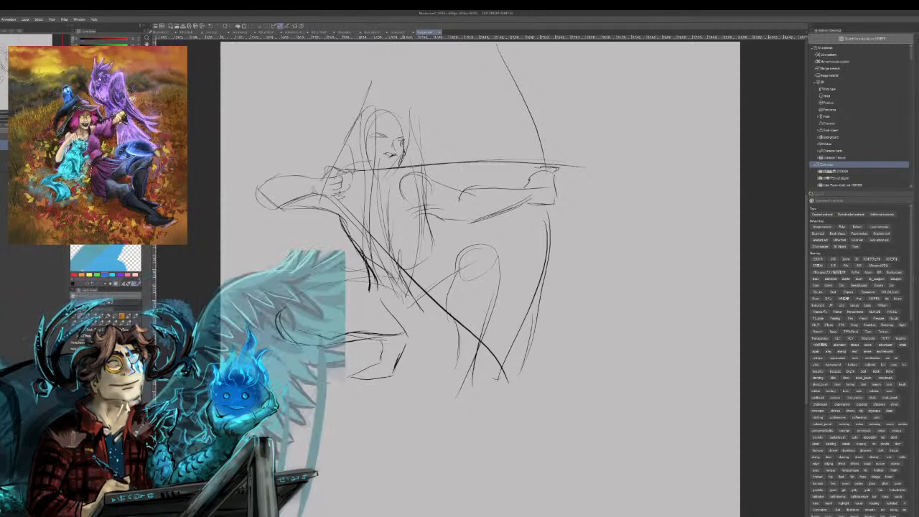
# - Add the archer's long hair with strands framing the face, a rounded crown and a lock falling behind the back
pyautogui.moveTo(392, 115); pyautogui.dragTo(402, 156)
pyautogui.moveTo(404, 115); pyautogui.dragTo(415, 157)
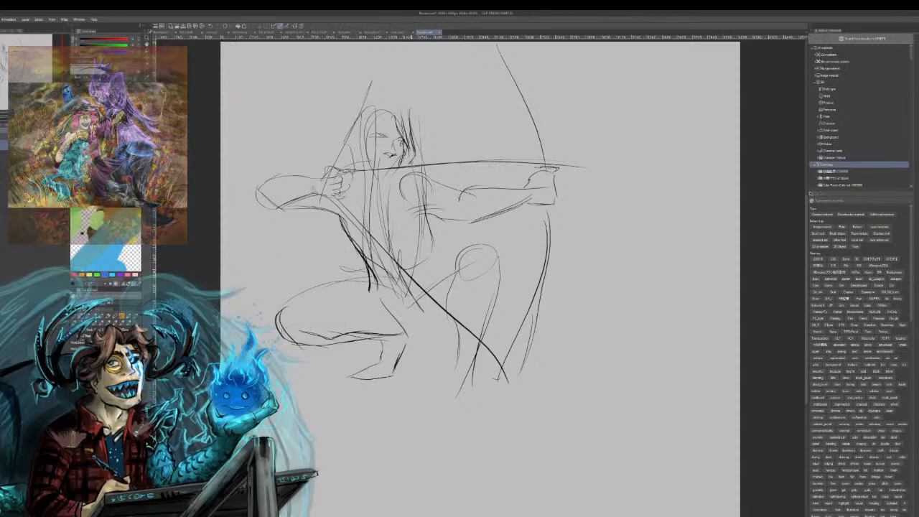
pyautogui.moveTo(375, 113); pyautogui.dragTo(369, 166)
pyautogui.moveTo(379, 106); pyautogui.dragTo(373, 168)
pyautogui.moveTo(366, 113); pyautogui.dragTo(349, 163)
pyautogui.moveTo(366, 109)
pyautogui.mouseDown()
pyautogui.moveTo(341, 147)
pyautogui.moveTo(382, 102)
pyautogui.moveTo(409, 111)
pyautogui.mouseUp()
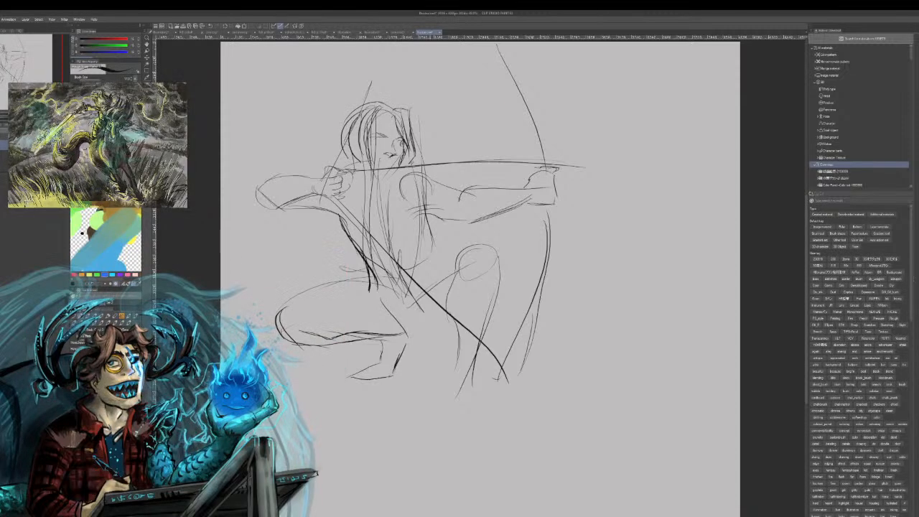
pyautogui.moveTo(341, 150); pyautogui.dragTo(344, 165)
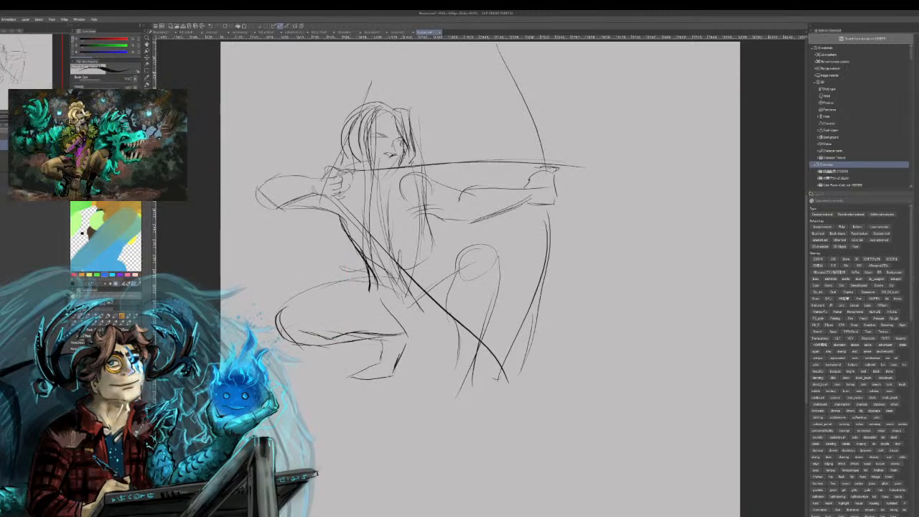
pyautogui.moveTo(341, 208)
pyautogui.mouseDown()
pyautogui.moveTo(360, 244)
pyautogui.moveTo(345, 235)
pyautogui.moveTo(354, 263)
pyautogui.moveTo(340, 266)
pyautogui.mouseUp()
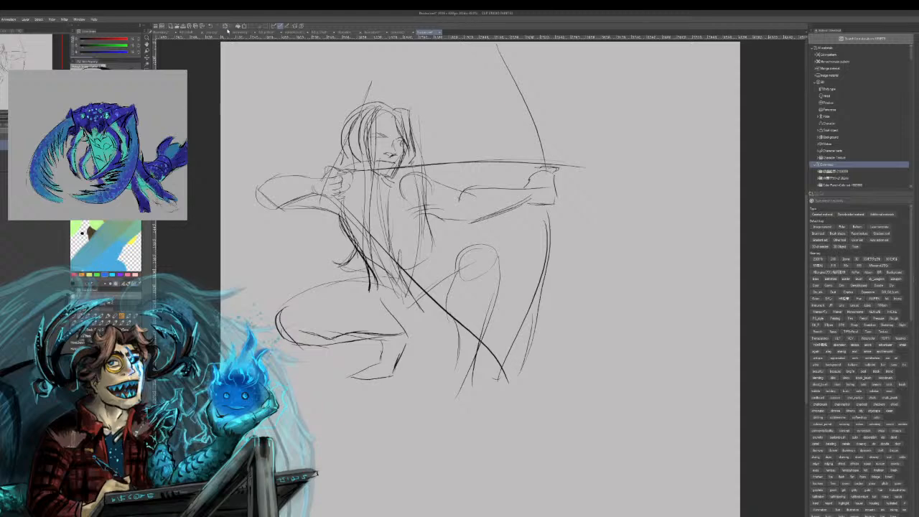
# - Clear the archer sketch from the canvas and start a new figure with a long, curved diagonal line of action
pyautogui.click(224, 26)
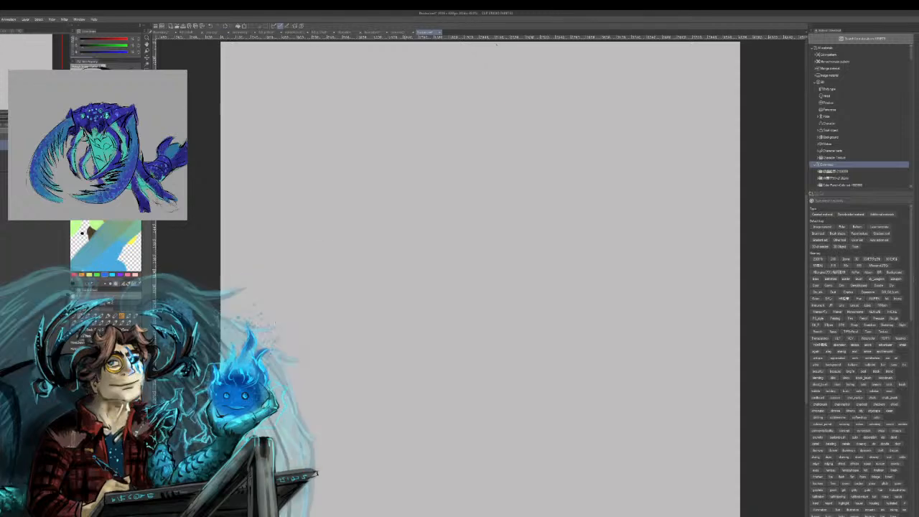
pyautogui.moveTo(498, 110)
pyautogui.mouseDown()
pyautogui.moveTo(482, 189)
pyautogui.moveTo(416, 306)
pyautogui.mouseUp()
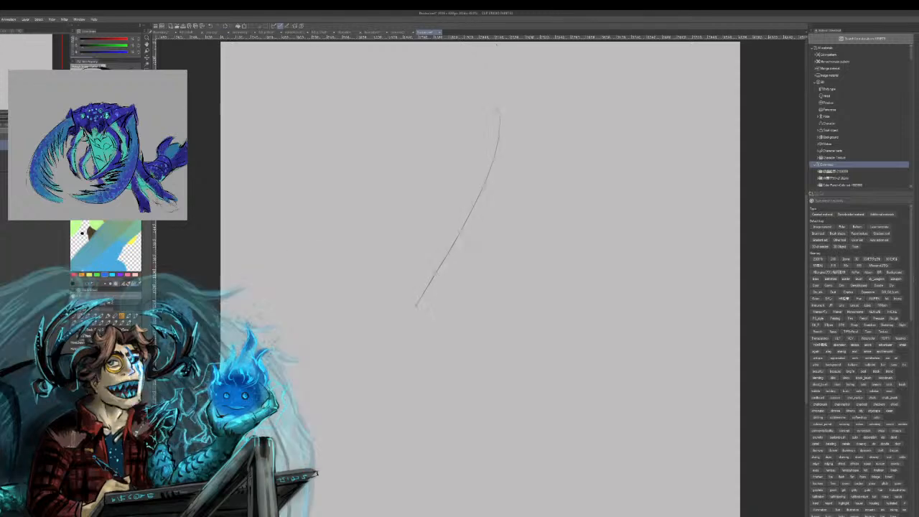